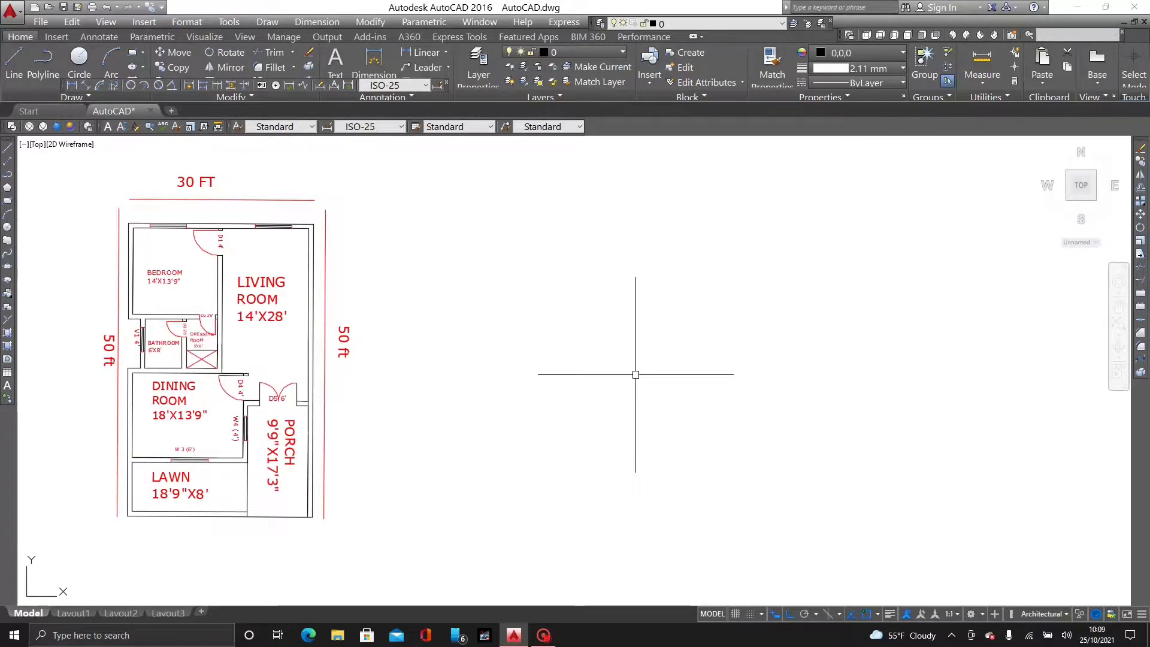
- Examine the 30 ft by 50 ft reference floor plan, including its room layout, room sizes, doors and windows
{"action": "middle_click_drag", "start_coordinate": [160, 354], "coordinate": [419, 337]}
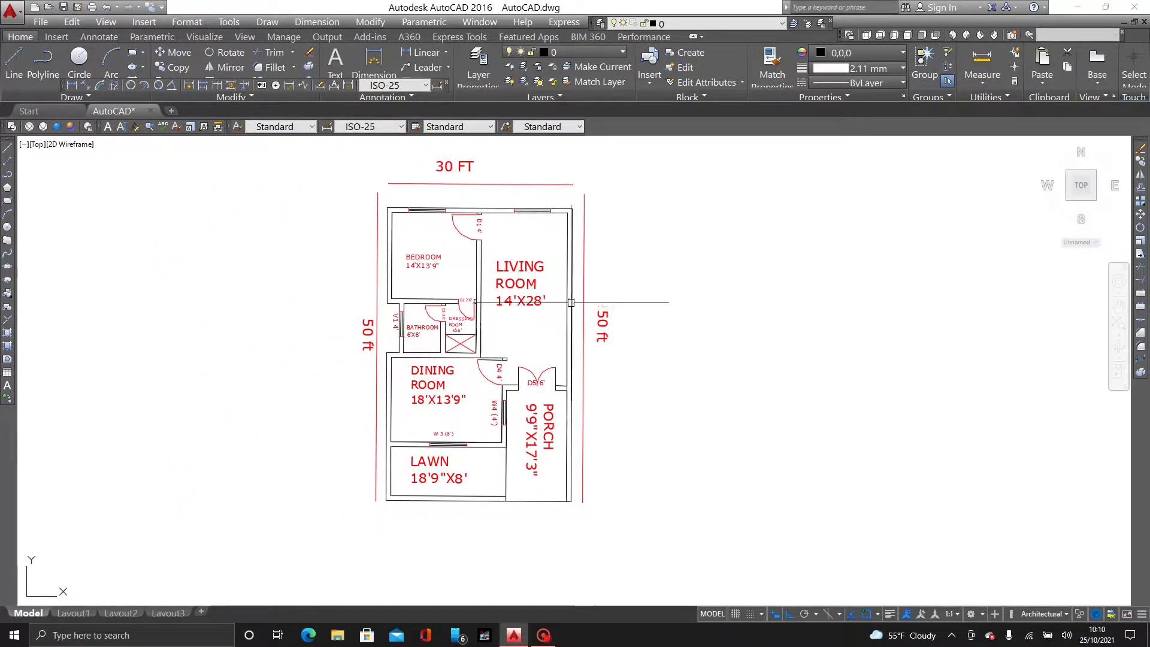
{"action": "scroll", "coordinate": [535, 514], "scroll_direction": "up", "scroll_amount": 2}
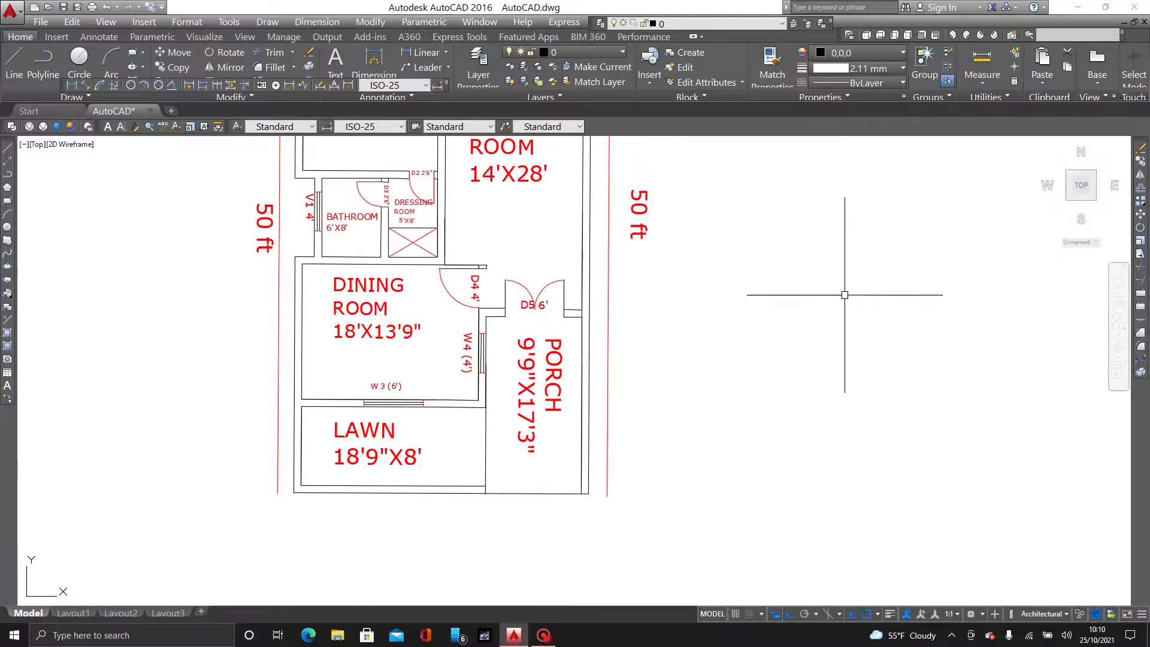
{"action": "middle_click_drag", "start_coordinate": [705, 286], "coordinate": [692, 470]}
{"action": "scroll", "coordinate": [640, 344], "scroll_direction": "down", "scroll_amount": 2}
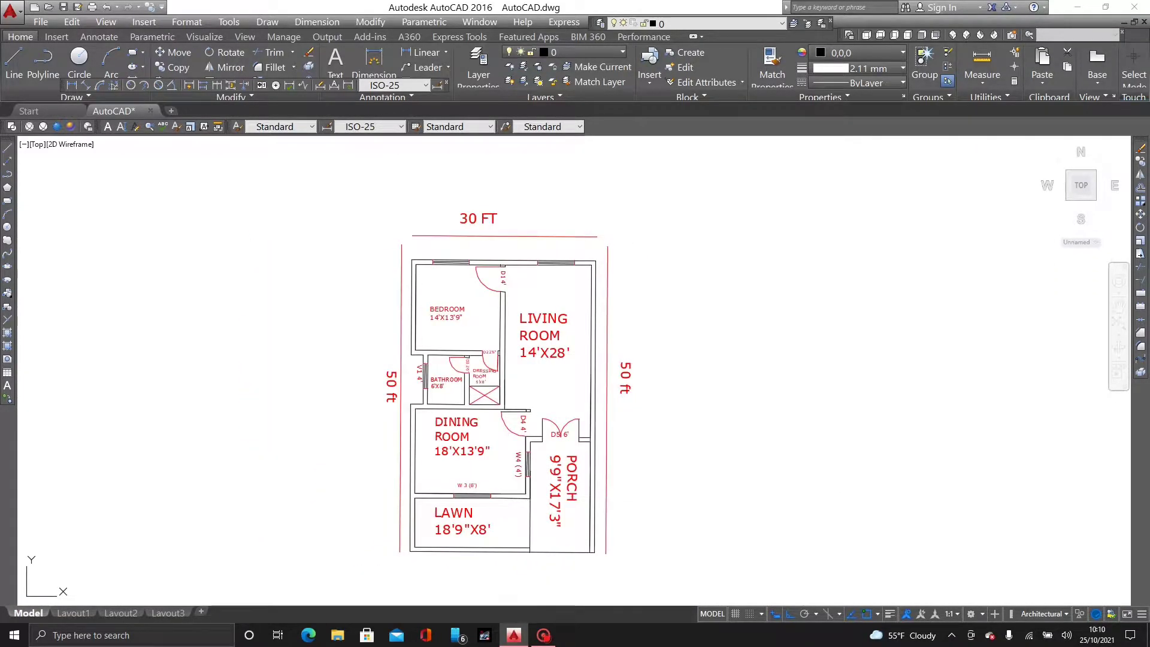
{"action": "middle_click_drag", "start_coordinate": [518, 473], "coordinate": [507, 381]}
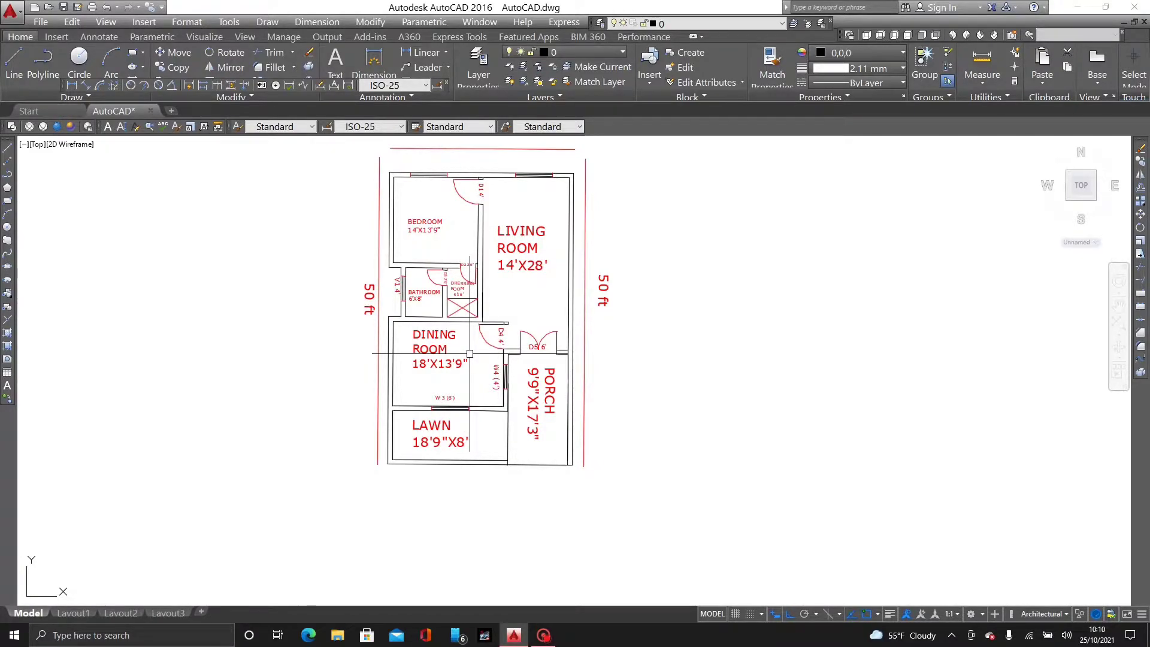
{"action": "middle_click_drag", "start_coordinate": [719, 349], "coordinate": [534, 406]}
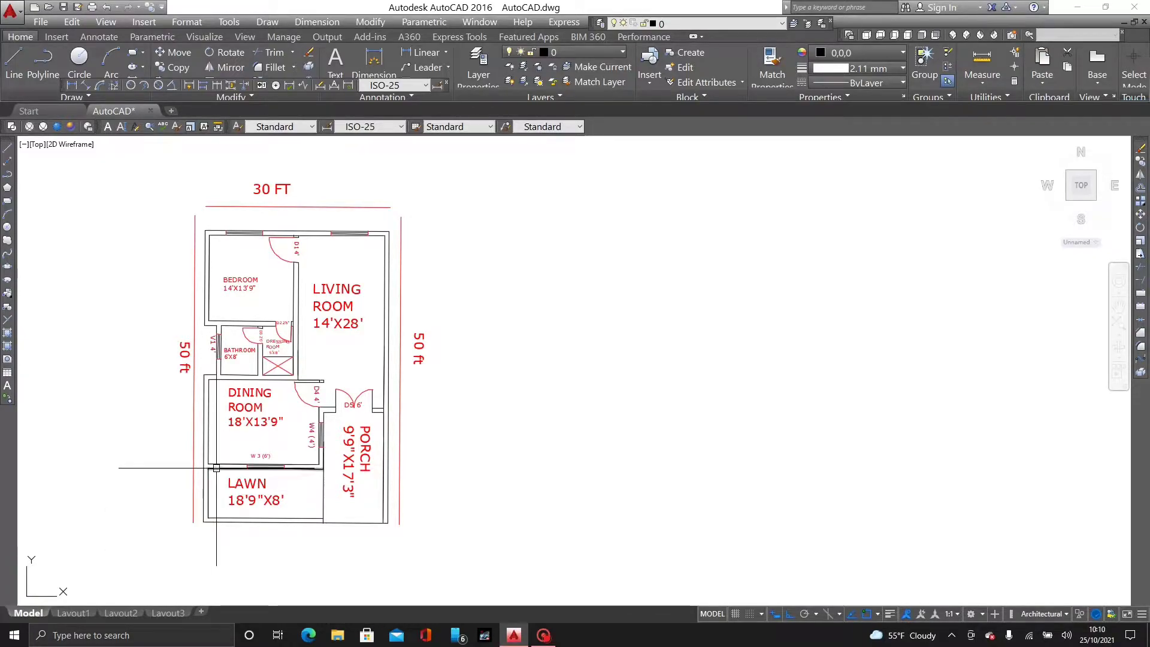
{"action": "scroll", "coordinate": [238, 443], "scroll_direction": "up", "scroll_amount": 2}
{"action": "scroll", "coordinate": [409, 335], "scroll_direction": "down", "scroll_amount": 4}
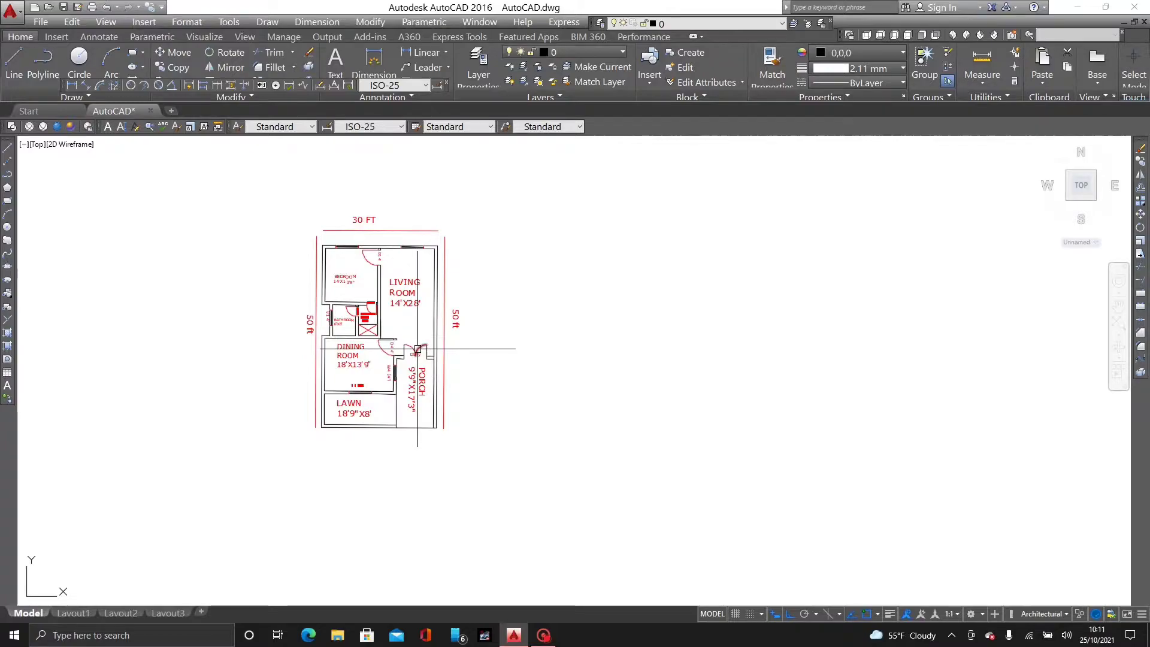
{"action": "middle_click_drag", "start_coordinate": [514, 345], "coordinate": [454, 342]}
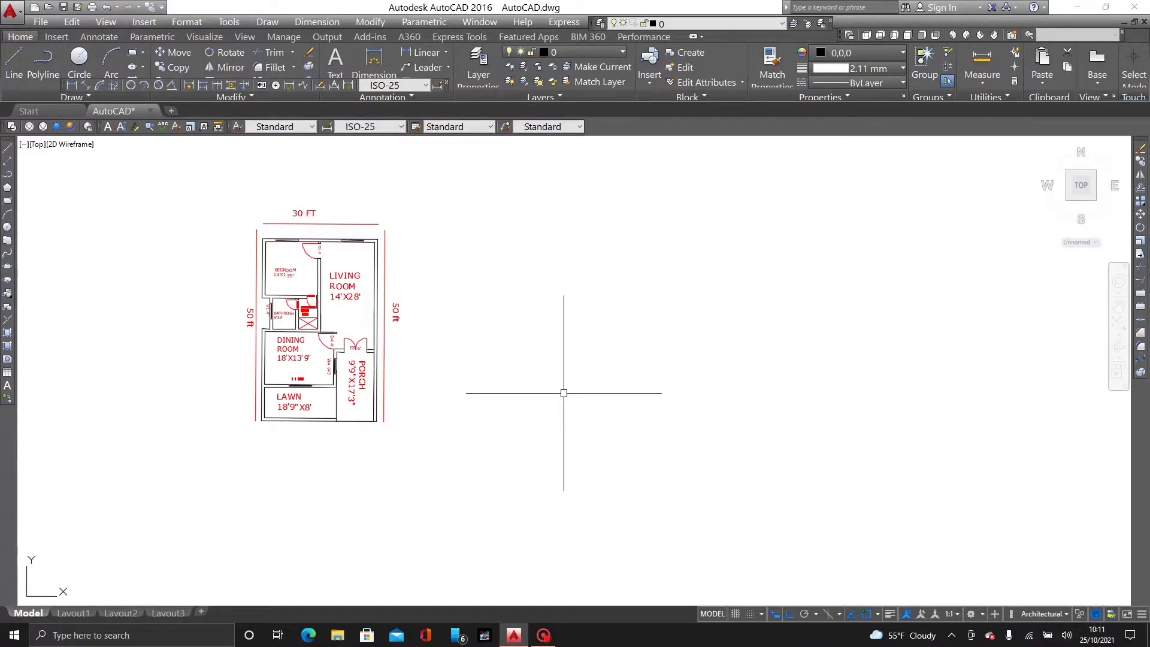
{"action": "middle_click_drag", "start_coordinate": [529, 349], "coordinate": [454, 387]}
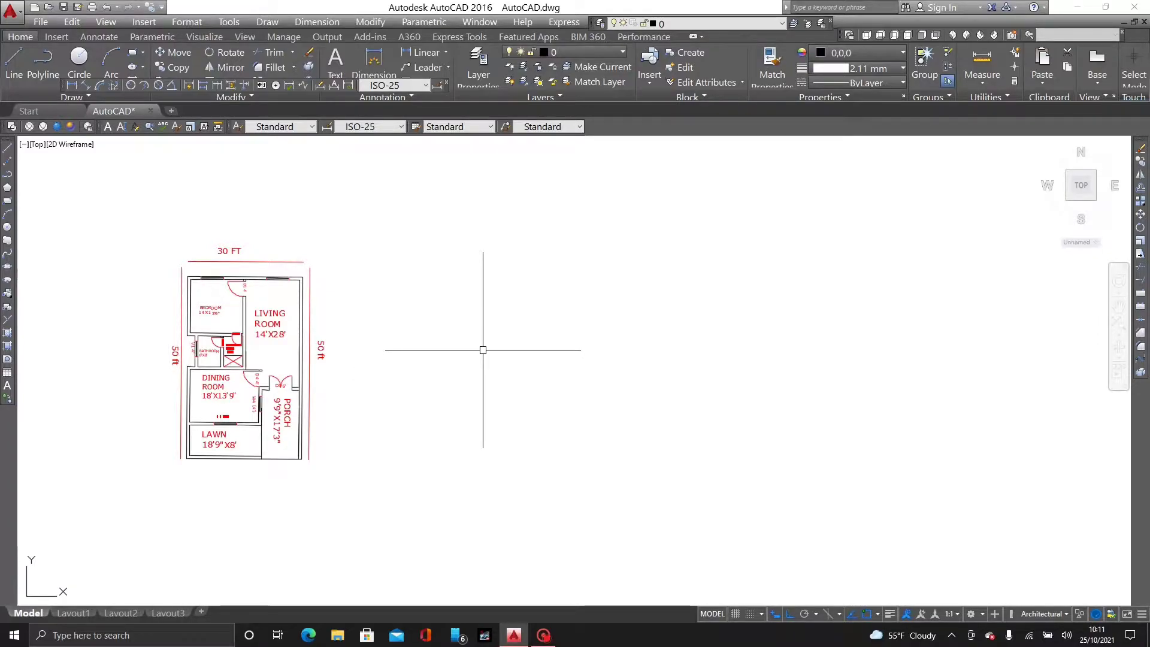
- Confirm the drawing units with Architectural lengths and Inches as the insertion scale, and check the current object colour
{"action": "type", "text": "n"}
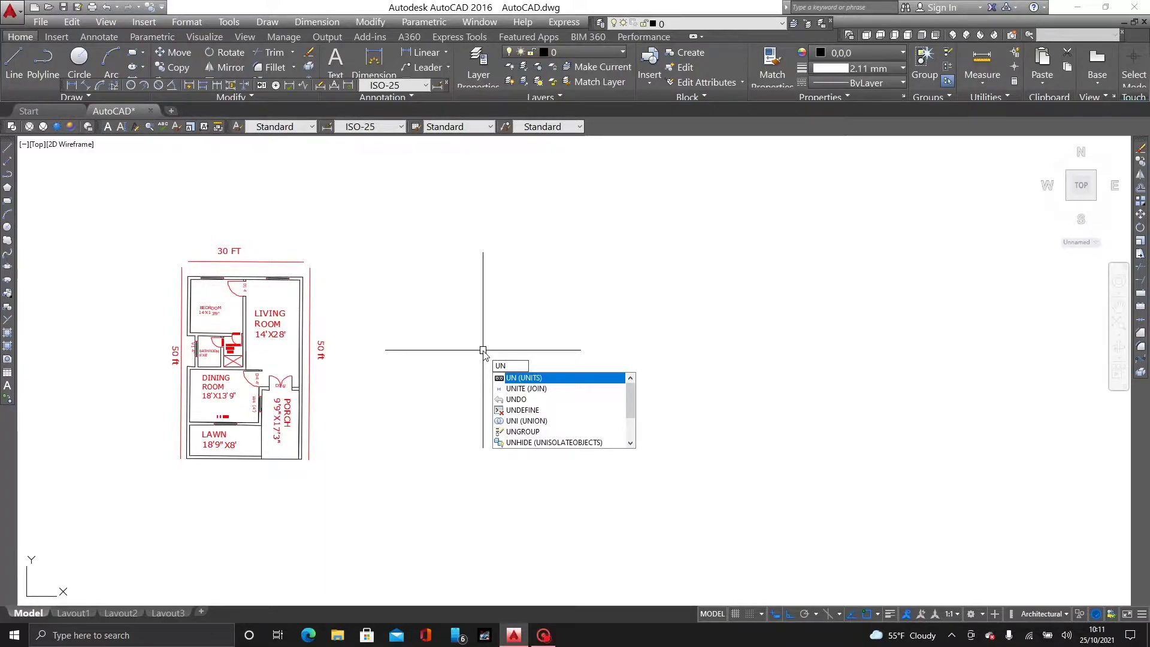
{"action": "key", "text": "Return"}
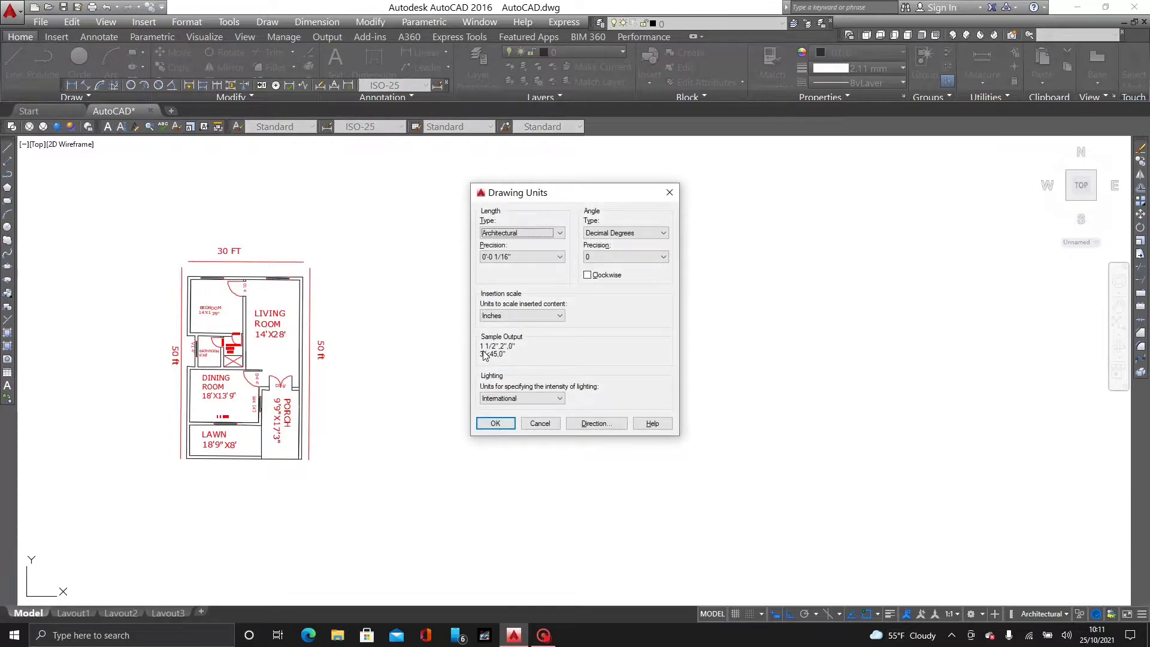
{"action": "left_click", "coordinate": [495, 423]}
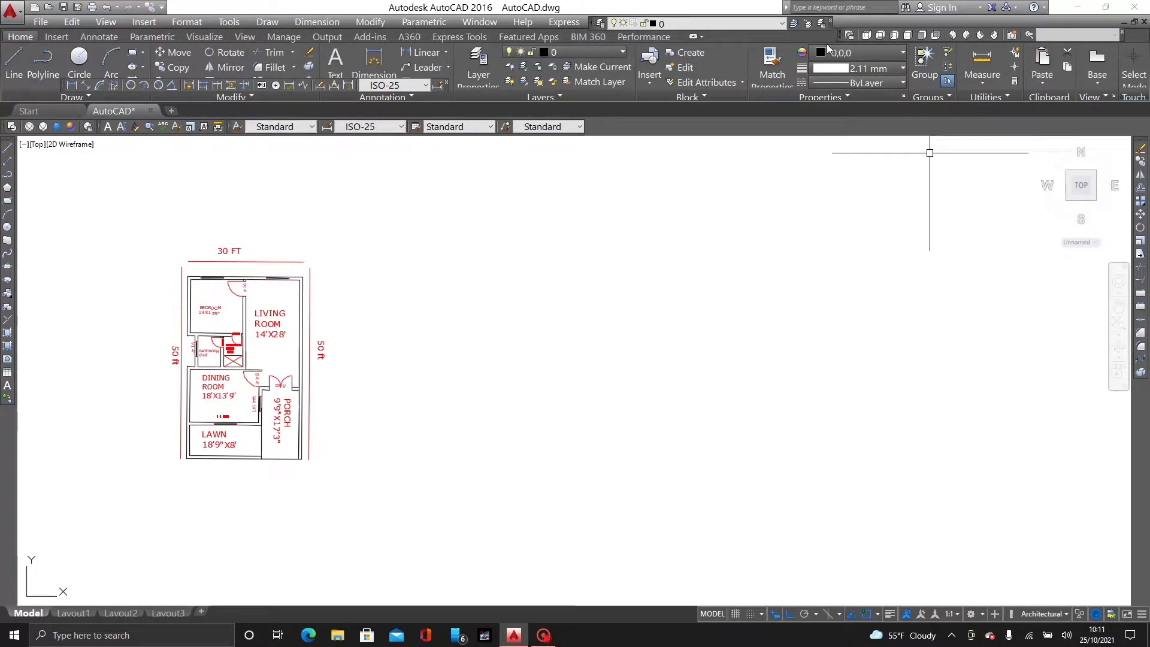
{"action": "left_click", "coordinate": [892, 53]}
{"action": "left_click", "coordinate": [897, 289]}
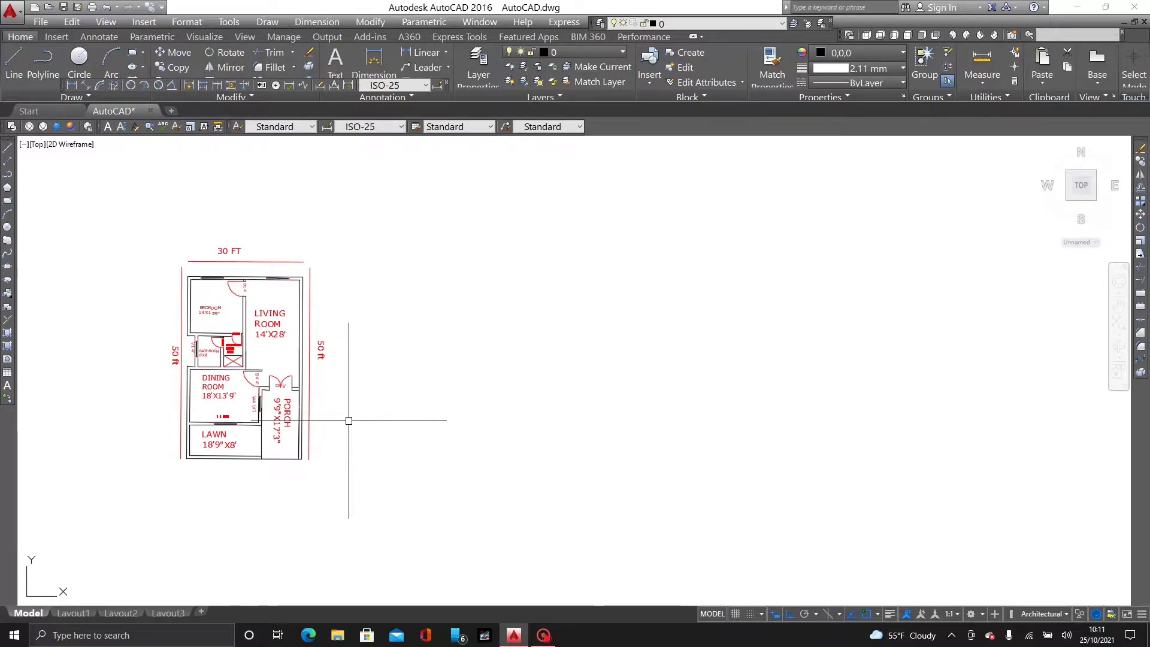
- Draw a 30' by 50' rectangle in the empty area beside the reference floor plan
{"action": "scroll", "coordinate": [997, 265], "scroll_direction": "down", "scroll_amount": 4}
{"action": "middle_click_drag", "start_coordinate": [996, 265], "coordinate": [596, 340]}
{"action": "scroll", "coordinate": [310, 372], "scroll_direction": "up", "scroll_amount": 2}
{"action": "scroll", "coordinate": [310, 372], "scroll_direction": "up", "scroll_amount": 2}
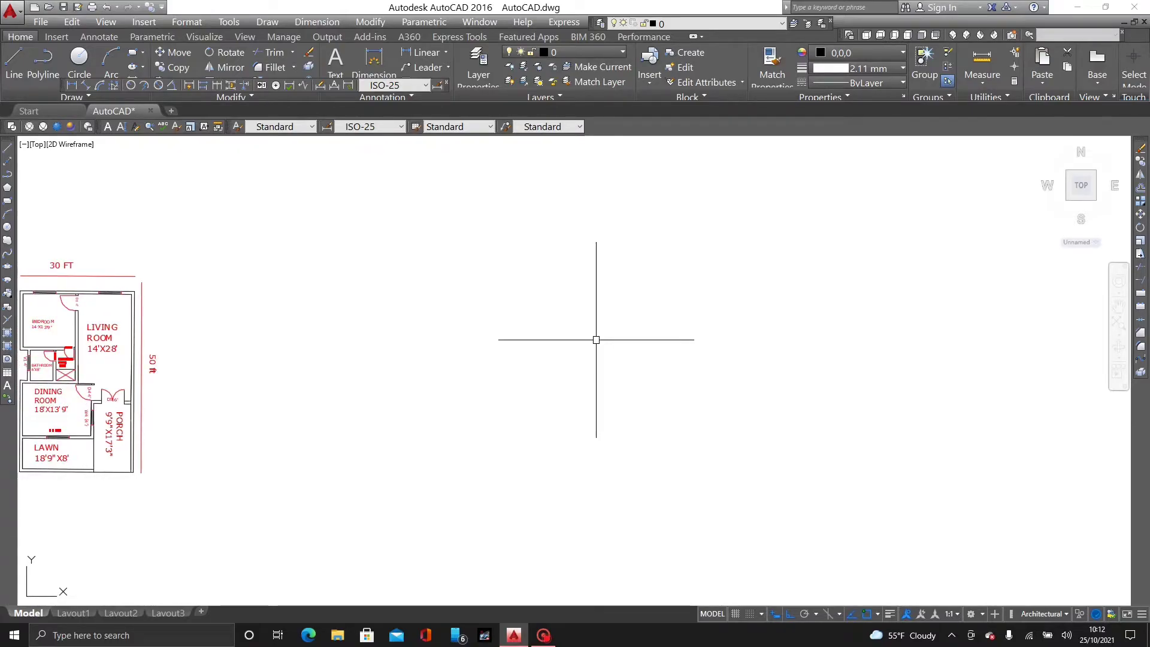
{"action": "key", "text": "Return"}
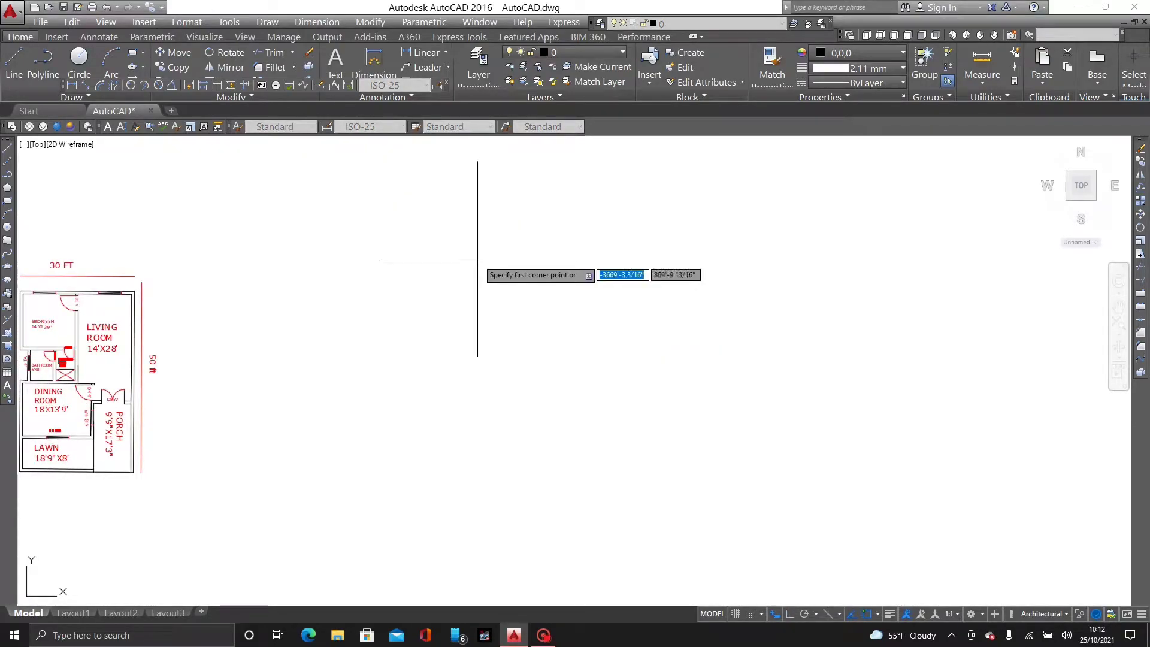
{"action": "left_click", "coordinate": [305, 197]}
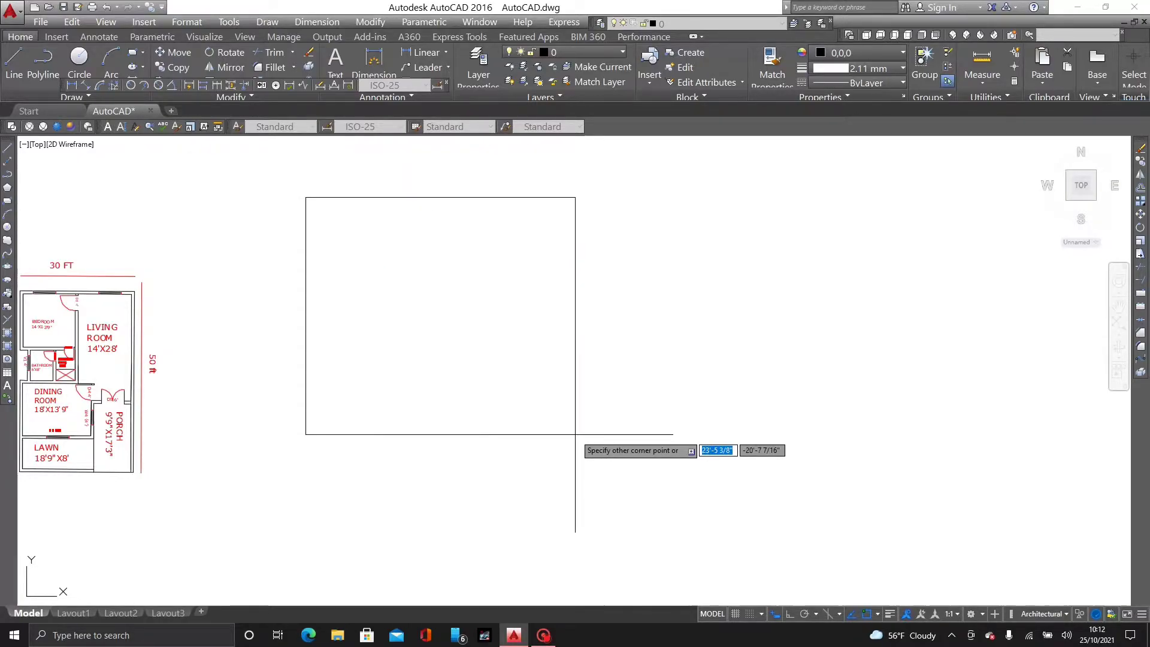
{"action": "type", "text": "30"}
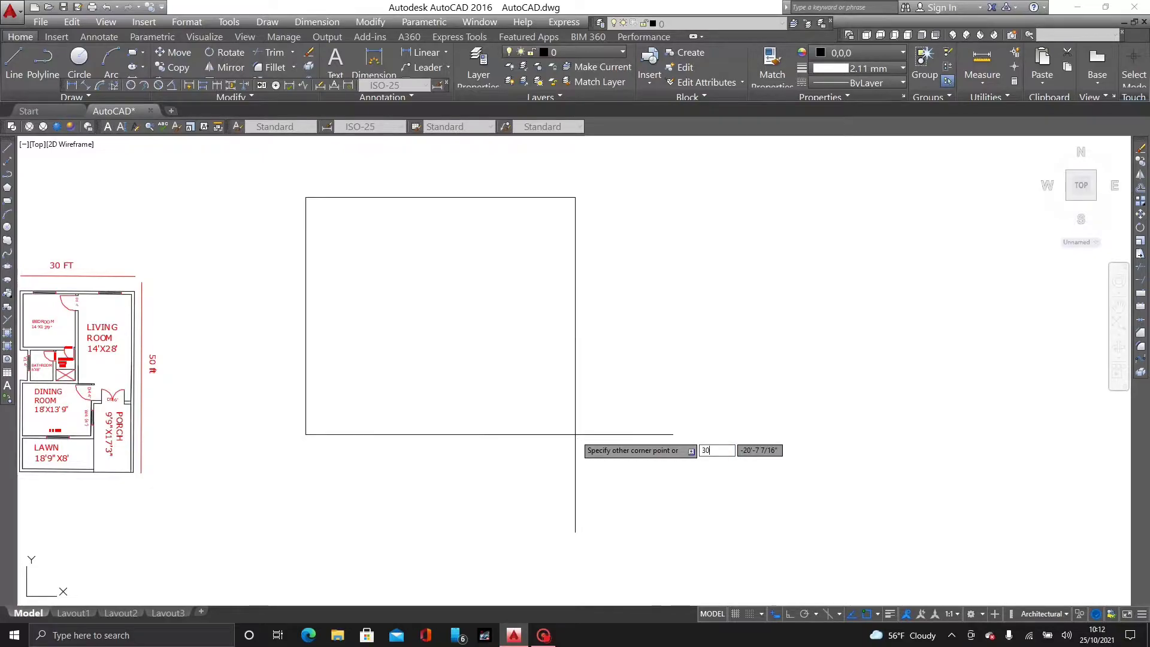
{"action": "type", "text": "'"}
{"action": "key", "text": "Tab"}
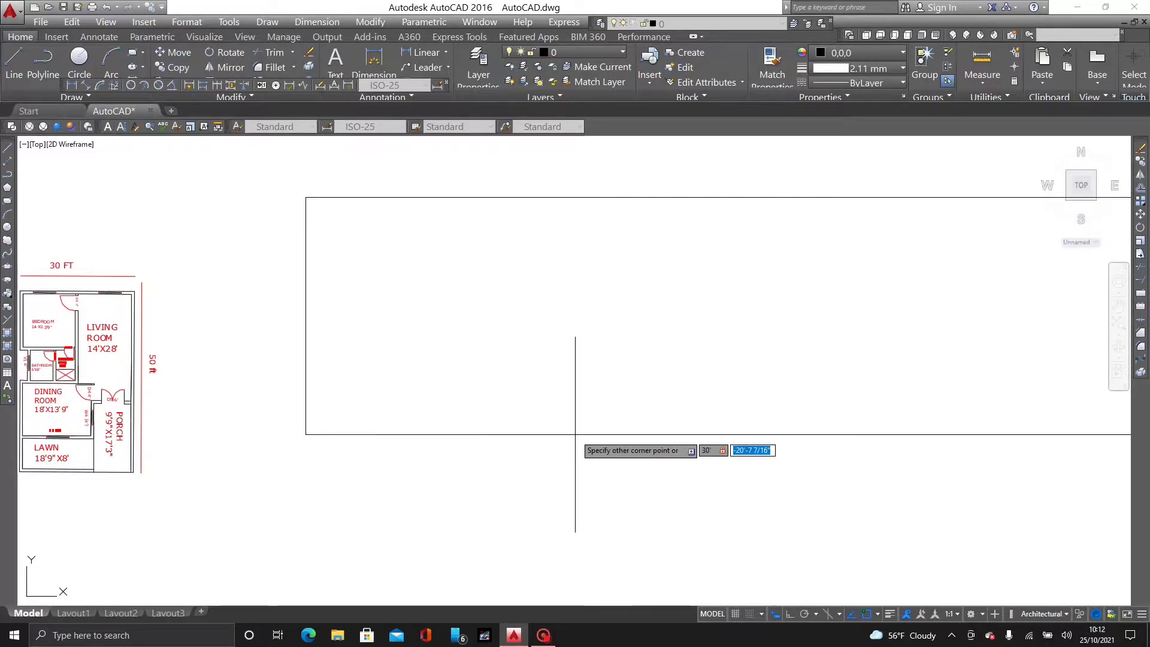
{"action": "type", "text": "50'"}
{"action": "key", "text": "Return"}
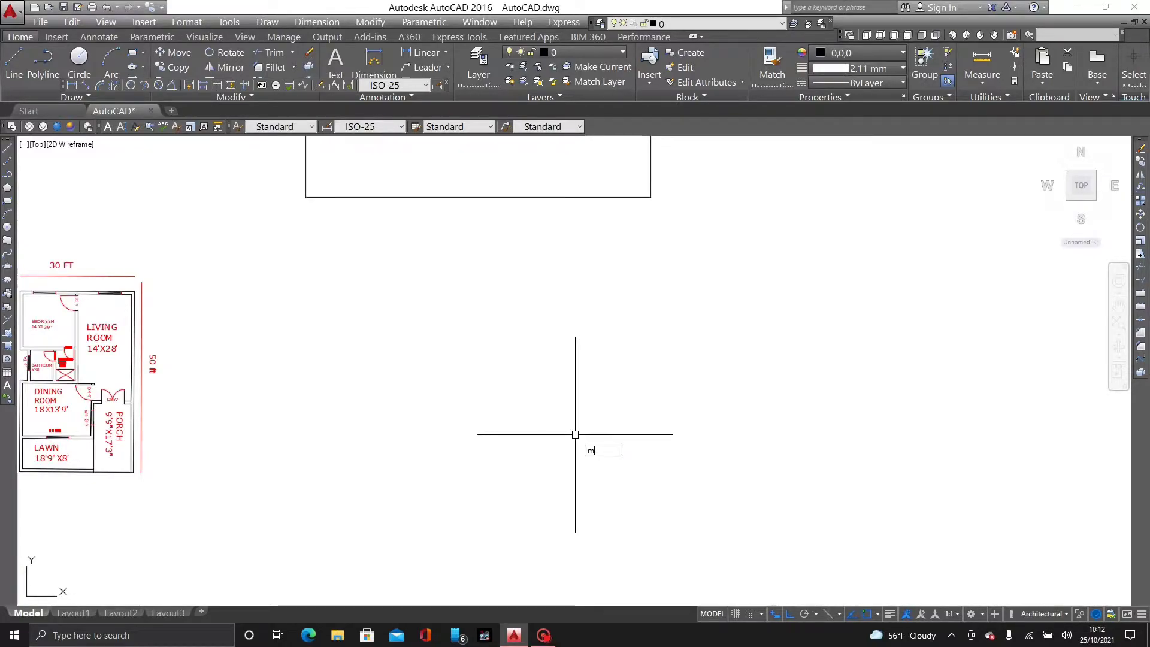
- Move the new rectangle down so it sits beside the reference floor plan
{"action": "left_click", "coordinate": [599, 170]}
{"action": "left_click", "coordinate": [559, 223]}
{"action": "key", "text": "Return"}
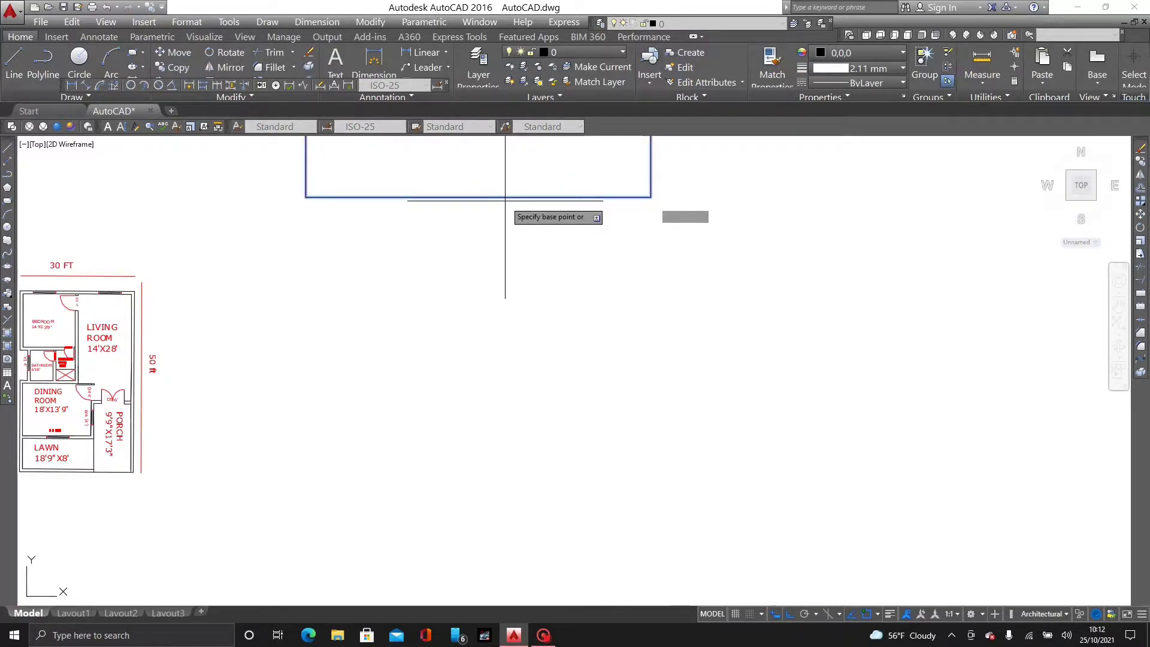
{"action": "left_click", "coordinate": [505, 198]}
{"action": "key", "text": "Escape"}
{"action": "scroll", "coordinate": [542, 329], "scroll_direction": "down", "scroll_amount": 5}
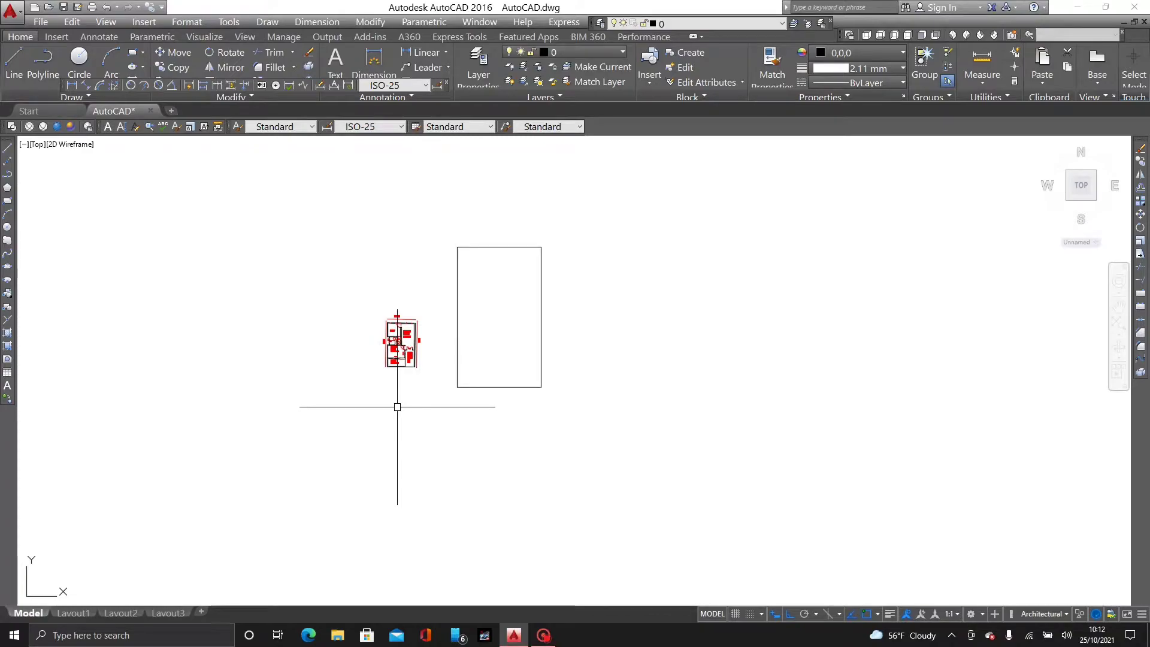
- Examine the reference floor plan's outer walls and room arrangement in comparison with the new rectangle
{"action": "scroll", "coordinate": [387, 327], "scroll_direction": "up", "scroll_amount": 4}
{"action": "middle_click_drag", "start_coordinate": [397, 327], "coordinate": [380, 313]}
{"action": "scroll", "coordinate": [385, 313], "scroll_direction": "up", "scroll_amount": 2}
{"action": "scroll", "coordinate": [694, 271], "scroll_direction": "down", "scroll_amount": 2}
{"action": "middle_click_drag", "start_coordinate": [694, 271], "coordinate": [504, 347]}
{"action": "scroll", "coordinate": [501, 344], "scroll_direction": "down", "scroll_amount": 2}
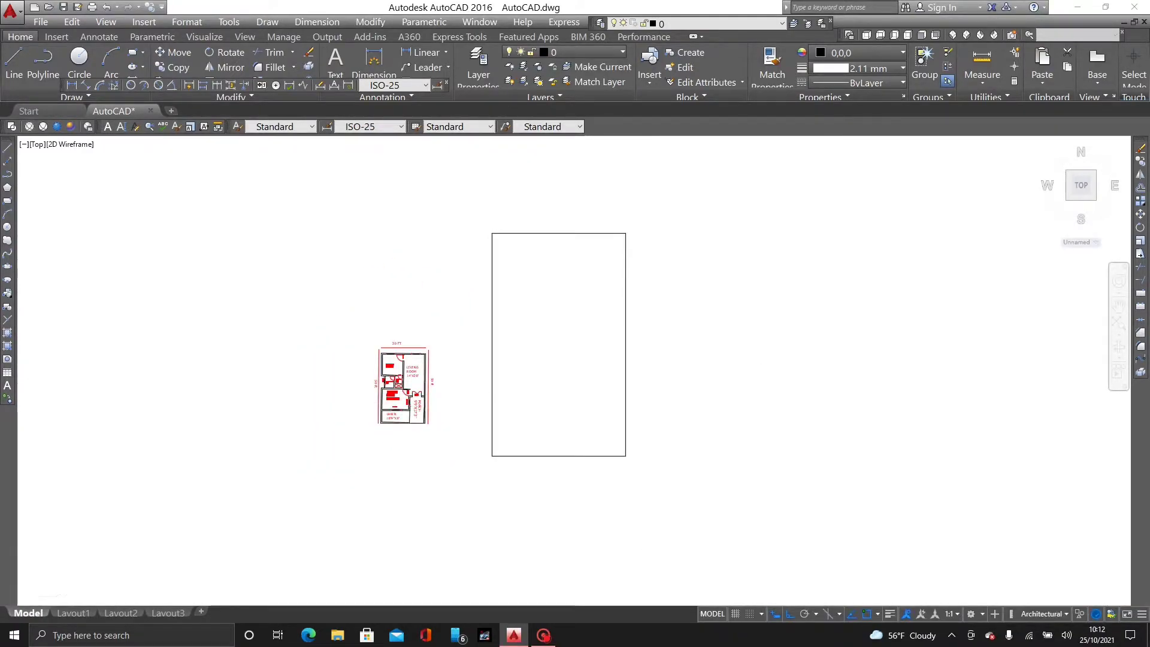
{"action": "scroll", "coordinate": [520, 382], "scroll_direction": "up", "scroll_amount": 6}
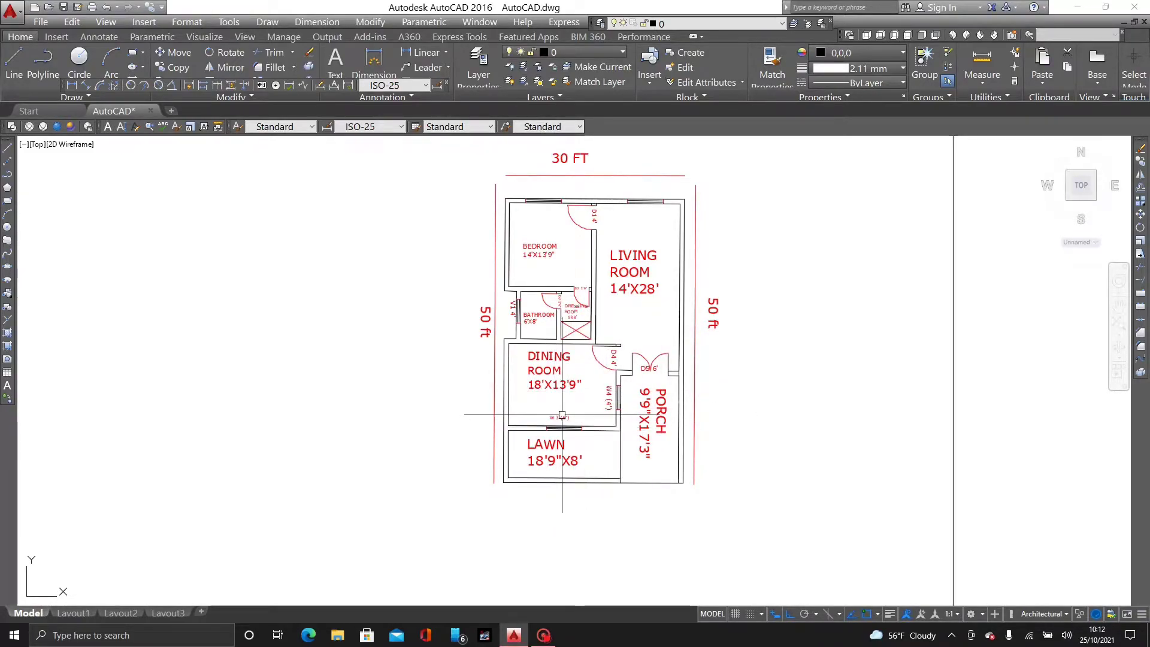
{"action": "scroll", "coordinate": [598, 328], "scroll_direction": "down", "scroll_amount": 4}
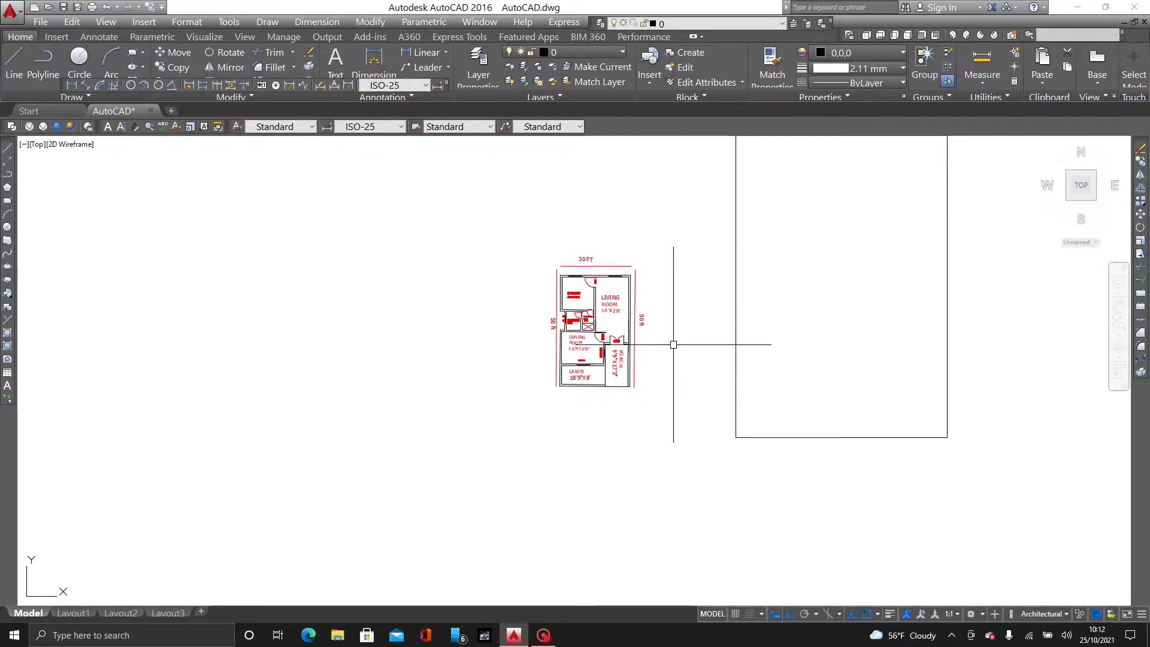
{"action": "scroll", "coordinate": [672, 357], "scroll_direction": "up", "scroll_amount": 4}
{"action": "middle_click_drag", "start_coordinate": [496, 217], "coordinate": [487, 280]}
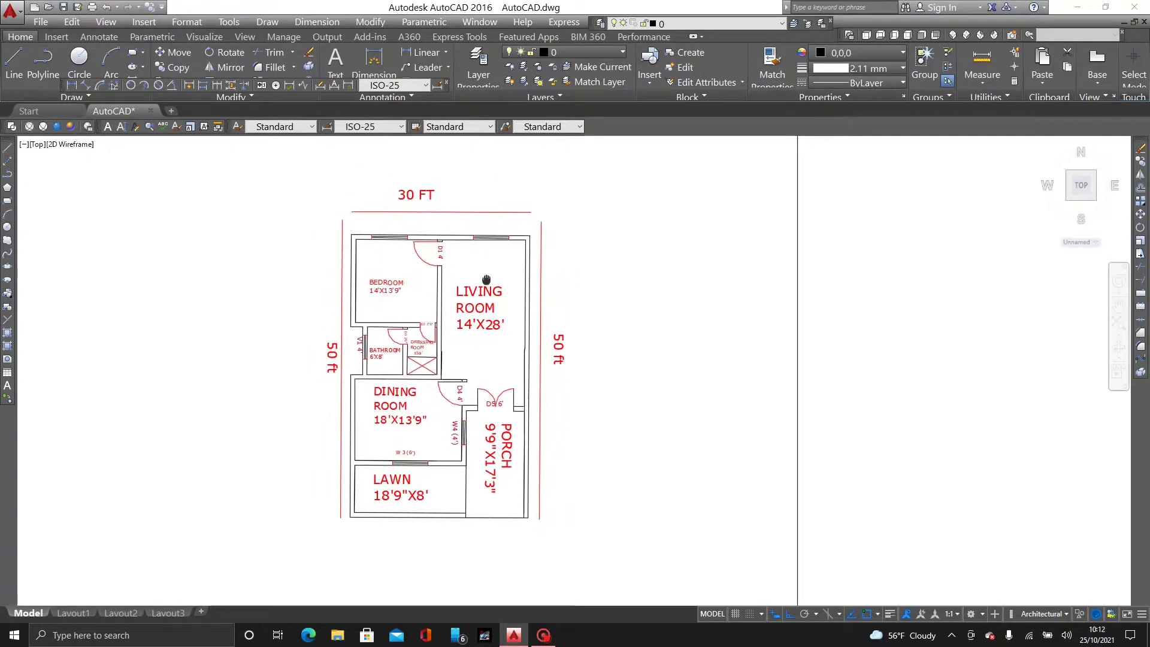
{"action": "scroll", "coordinate": [601, 342], "scroll_direction": "down", "scroll_amount": 4}
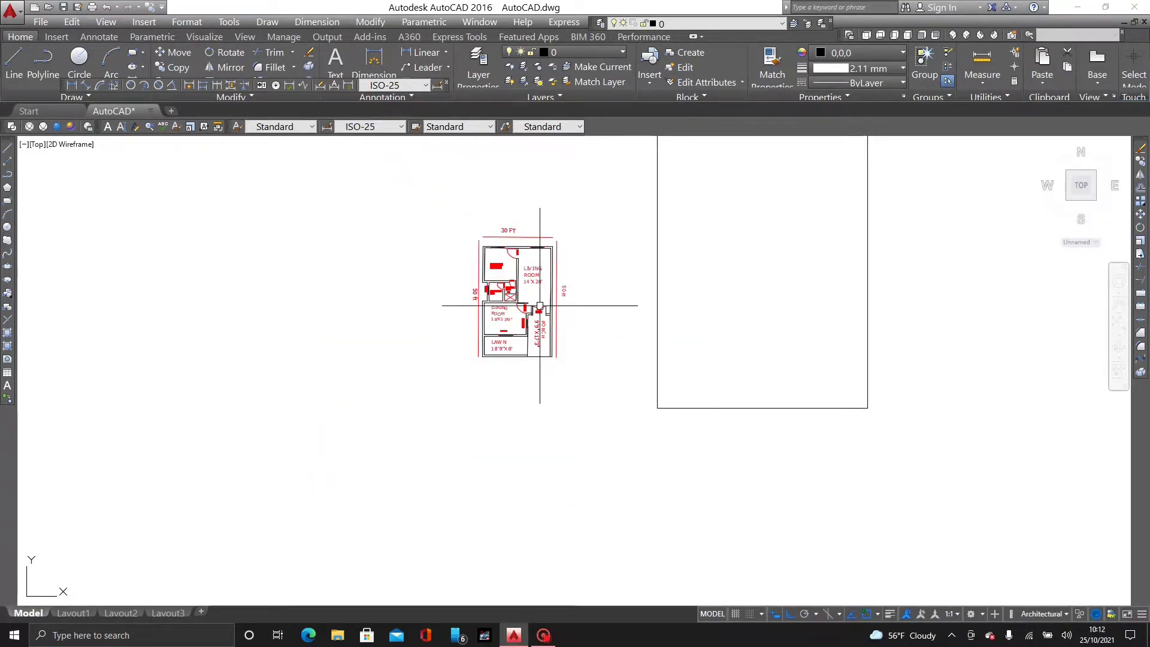
{"action": "scroll", "coordinate": [557, 323], "scroll_direction": "up", "scroll_amount": 2}
{"action": "middle_click_drag", "start_coordinate": [756, 345], "coordinate": [207, 411]}
{"action": "scroll", "coordinate": [476, 334], "scroll_direction": "down", "scroll_amount": 4}
{"action": "mouse_move", "coordinate": [476, 333]}
{"action": "middle_mouse_down"}
{"action": "mouse_move", "coordinate": [464, 408]}
{"action": "mouse_move", "coordinate": [476, 402]}
{"action": "middle_mouse_up"}
{"action": "scroll", "coordinate": [418, 475], "scroll_direction": "up", "scroll_amount": 2}
{"action": "scroll", "coordinate": [392, 258], "scroll_direction": "up", "scroll_amount": 2}
{"action": "mouse_move", "coordinate": [390, 277]}
{"action": "middle_mouse_down"}
{"action": "mouse_move", "coordinate": [464, 336]}
{"action": "mouse_move", "coordinate": [403, 332]}
{"action": "mouse_move", "coordinate": [447, 333]}
{"action": "mouse_move", "coordinate": [476, 352]}
{"action": "middle_mouse_up"}
{"action": "scroll", "coordinate": [465, 341], "scroll_direction": "down", "scroll_amount": 3}
{"action": "scroll", "coordinate": [408, 332], "scroll_direction": "up", "scroll_amount": 2}
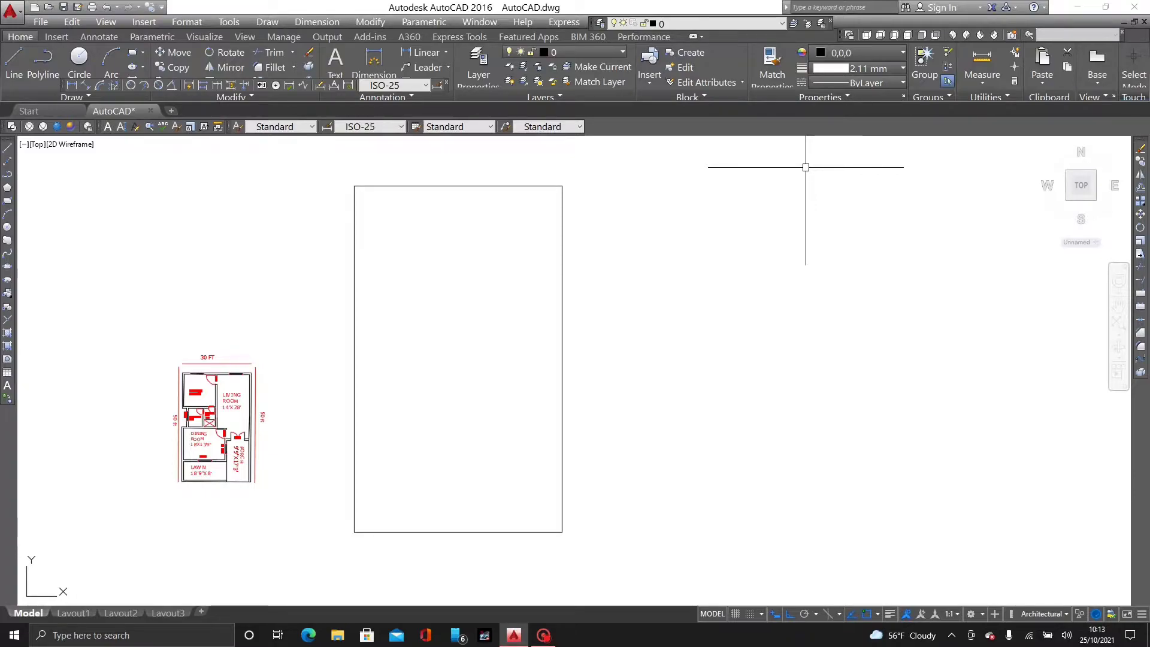
- Offset the rectangle inward to form the inner face of the outer walls
{"action": "type", "text": "o"}
{"action": "key", "text": "Return"}
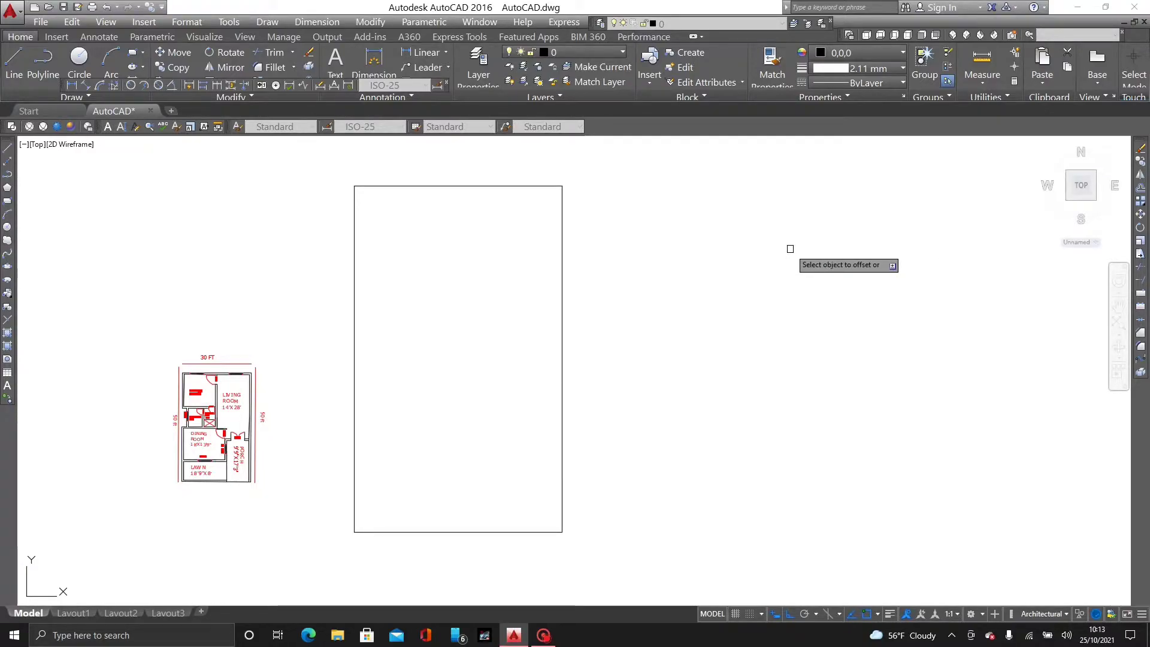
{"action": "left_click", "coordinate": [419, 186]}
{"action": "left_click", "coordinate": [404, 231]}
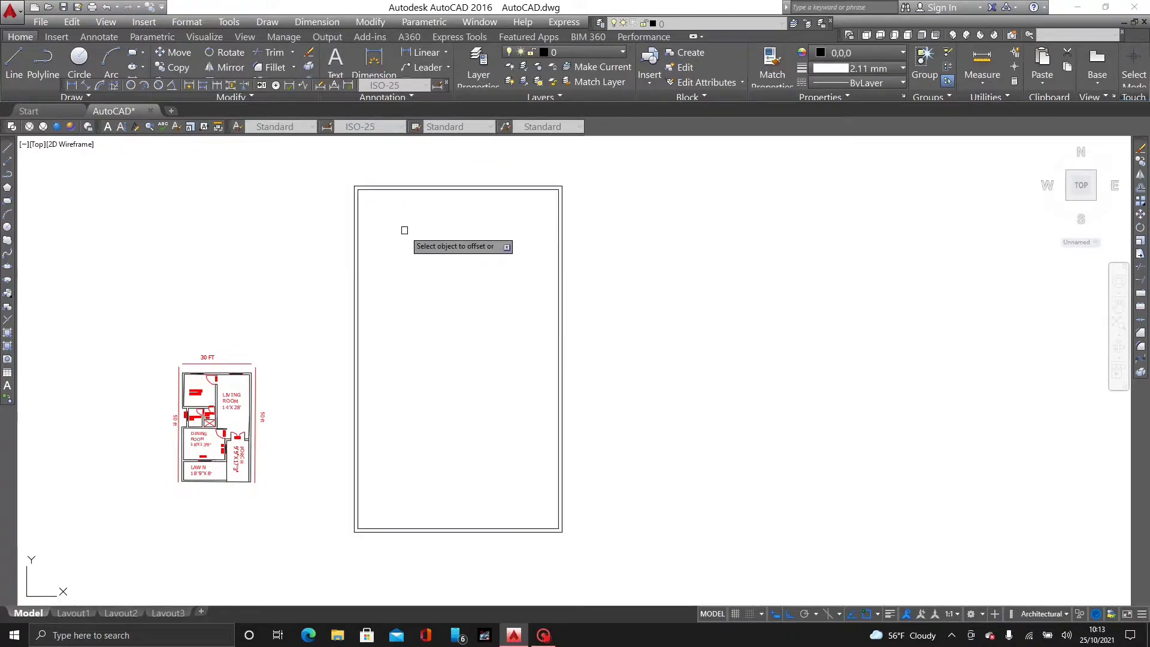
{"action": "key", "text": "Escape"}
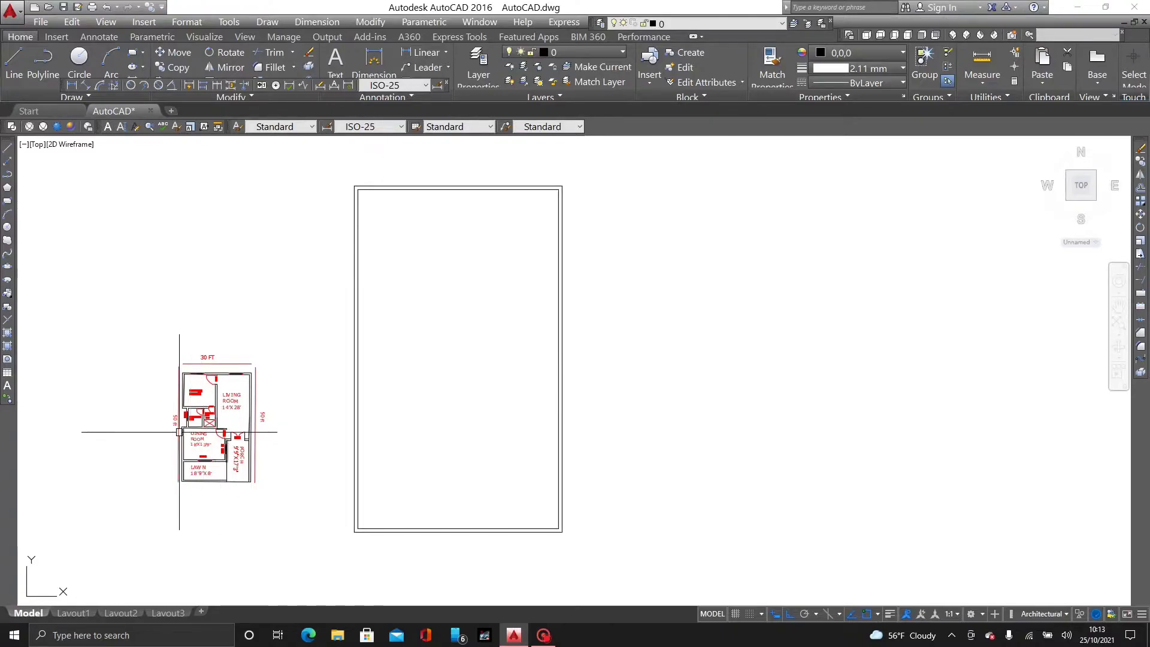
{"action": "scroll", "coordinate": [179, 432], "scroll_direction": "up", "scroll_amount": 2}
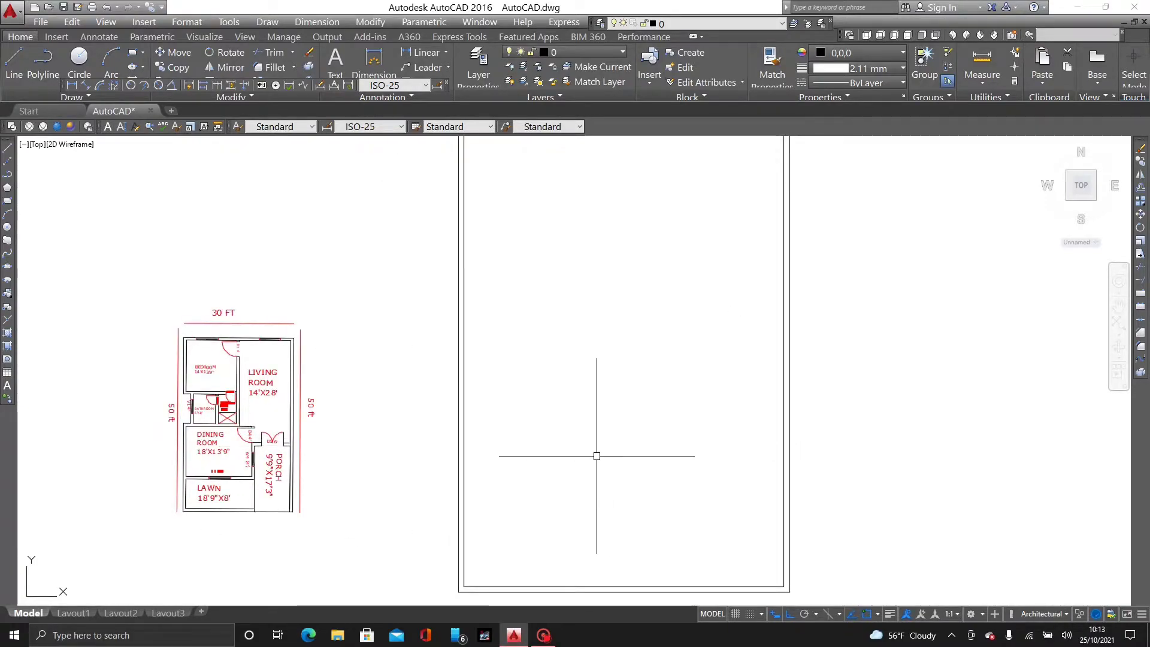
{"action": "scroll", "coordinate": [549, 448], "scroll_direction": "down", "scroll_amount": 3}
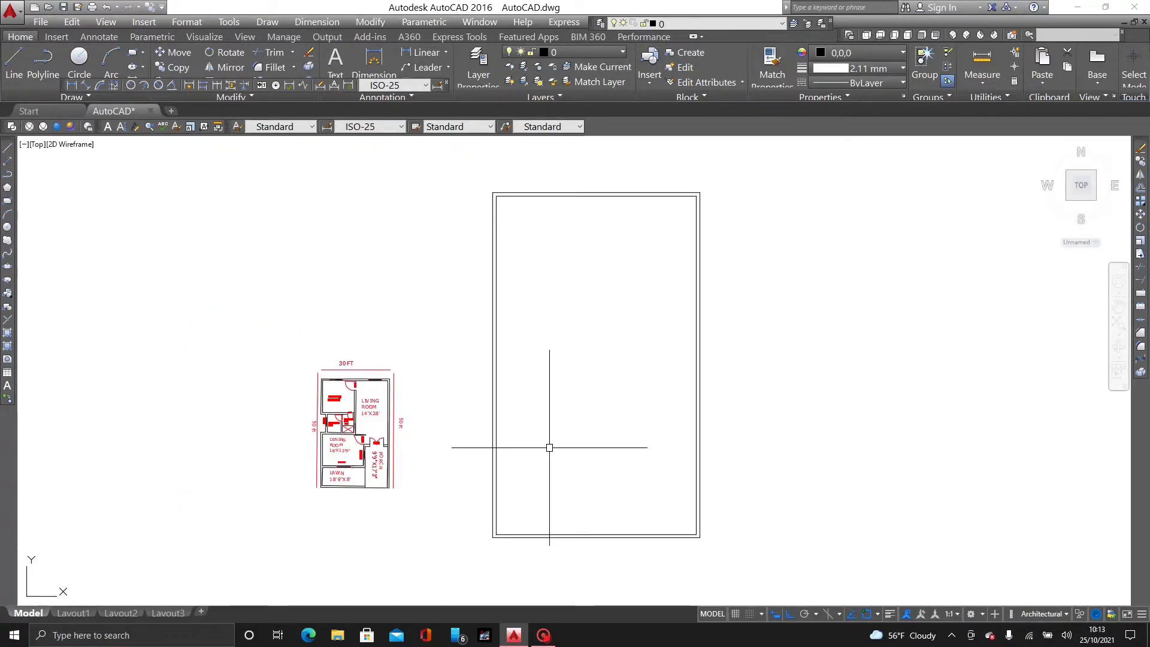
{"action": "scroll", "coordinate": [439, 385], "scroll_direction": "up", "scroll_amount": 3}
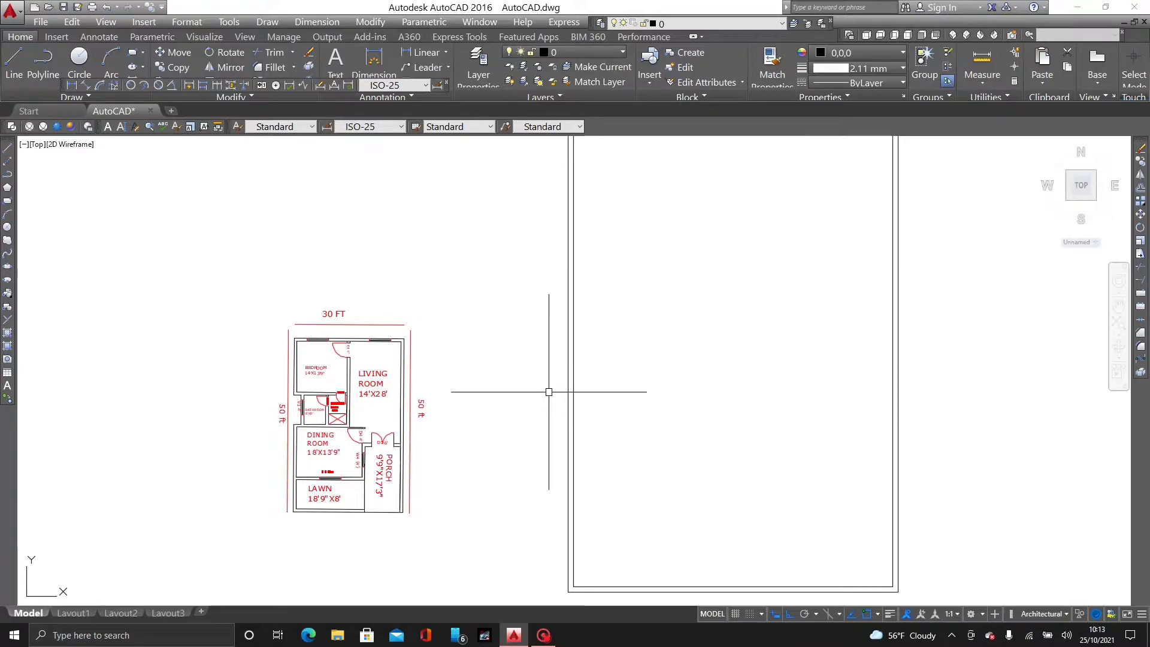
{"action": "scroll", "coordinate": [829, 301], "scroll_direction": "down", "scroll_amount": 3}
- Place an aligned dimension along the top edge of the outer rectangle, between its two upper corners
{"action": "middle_click_drag", "start_coordinate": [827, 300], "coordinate": [593, 395]}
{"action": "scroll", "coordinate": [449, 227], "scroll_direction": "up", "scroll_amount": 2}
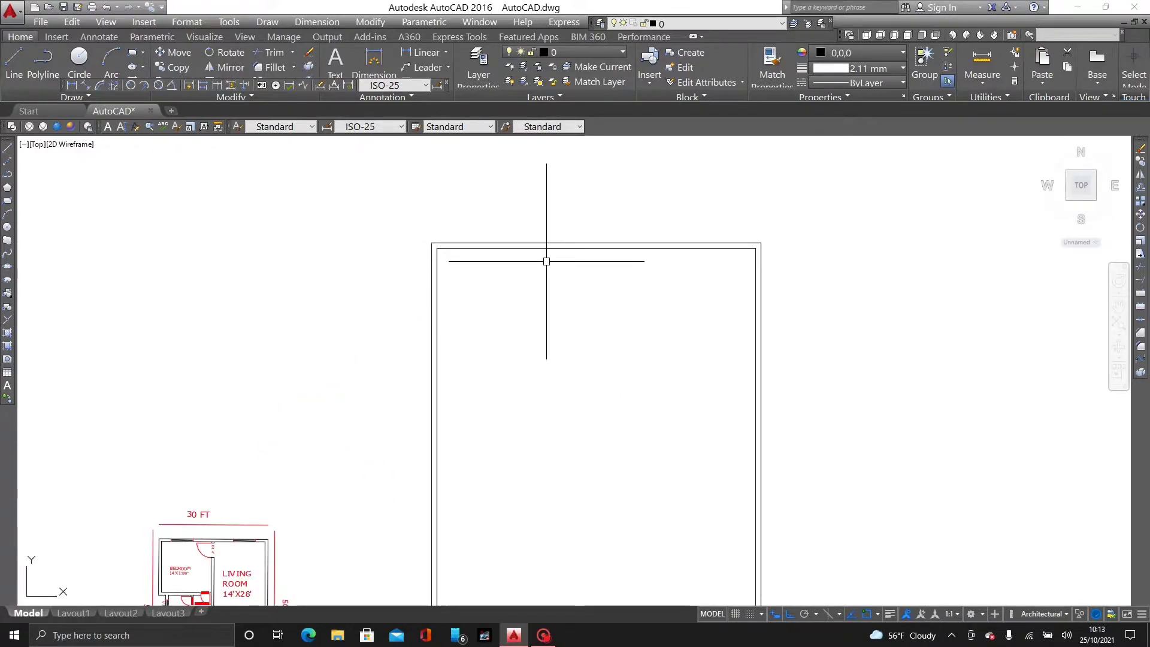
{"action": "type", "text": "l"}
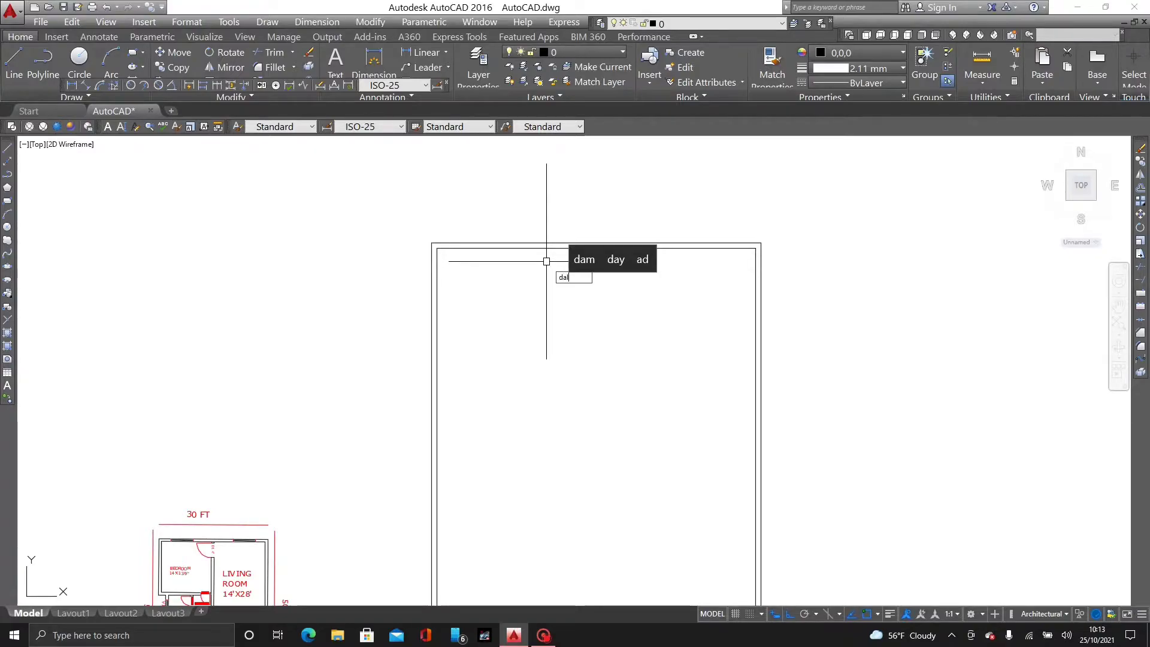
{"action": "key", "text": "Return"}
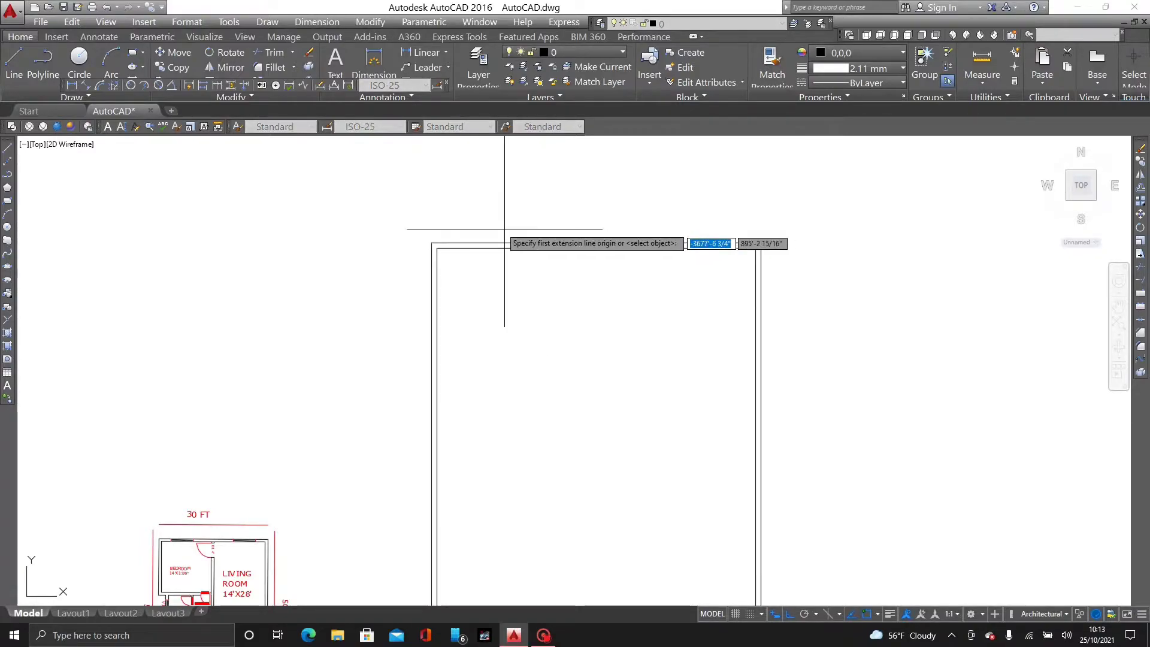
{"action": "left_click", "coordinate": [432, 243]}
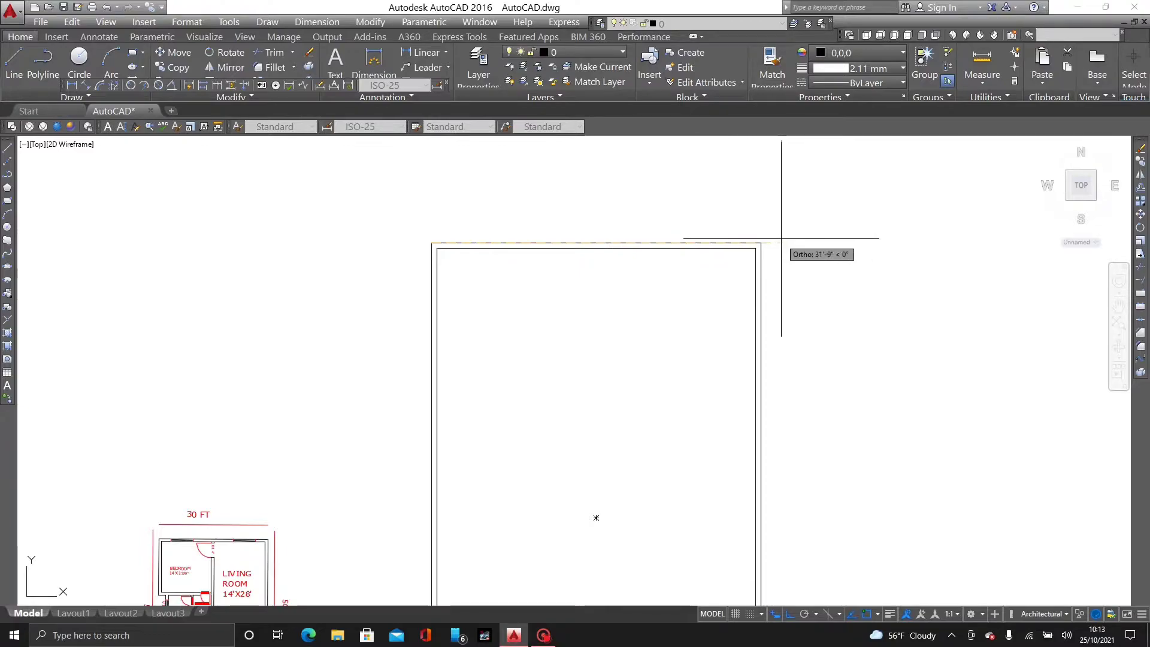
{"action": "left_click", "coordinate": [761, 243]}
{"action": "scroll", "coordinate": [761, 243], "scroll_direction": "up", "scroll_amount": 1}
{"action": "left_click", "coordinate": [855, 249]}
{"action": "scroll", "coordinate": [575, 336], "scroll_direction": "down", "scroll_amount": 4}
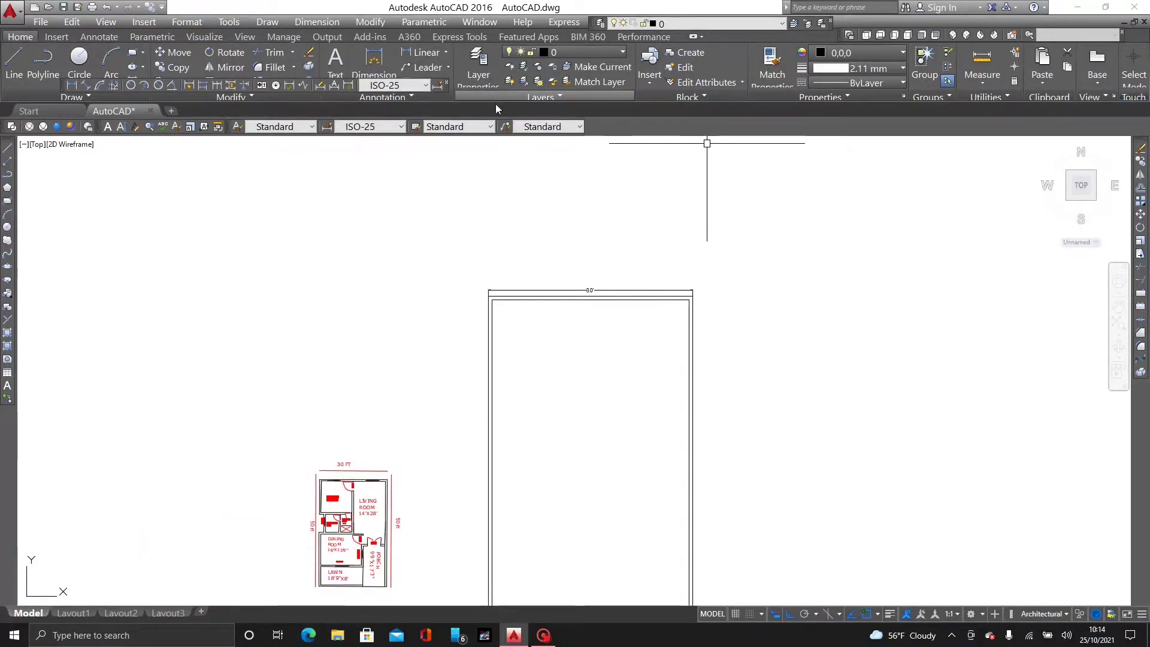
- Check the dimension above the outer rectangle's top edge and delete it
{"action": "scroll", "coordinate": [560, 344], "scroll_direction": "up", "scroll_amount": 4}
{"action": "middle_click_drag", "start_coordinate": [724, 226], "coordinate": [641, 268]}
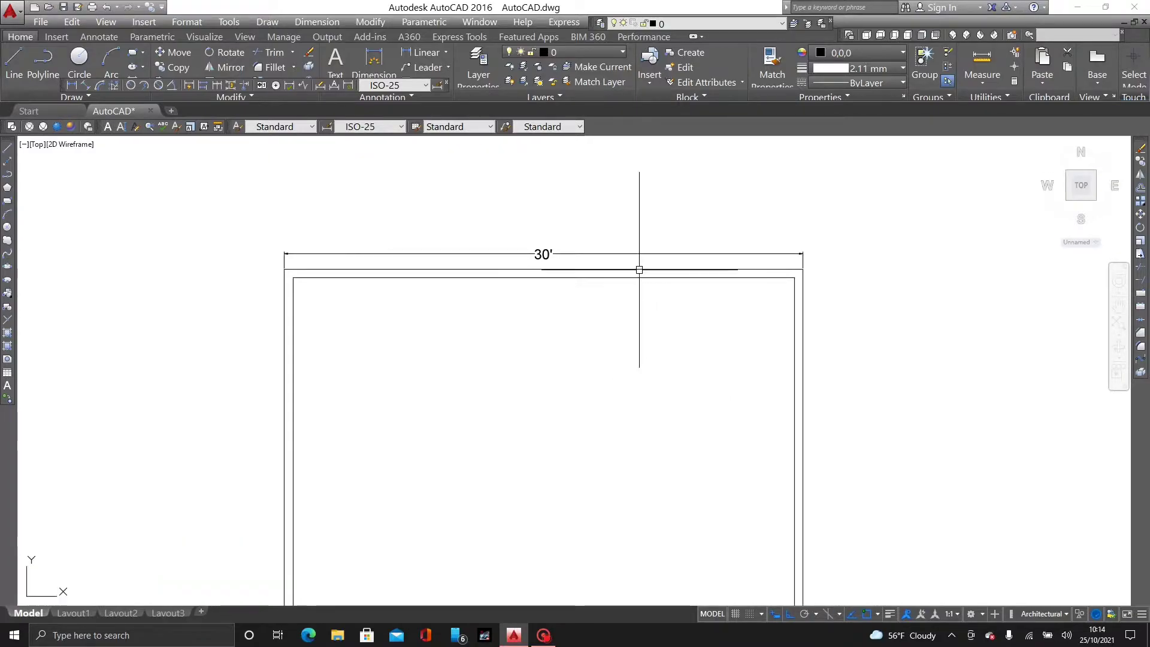
{"action": "scroll", "coordinate": [491, 259], "scroll_direction": "up", "scroll_amount": 2}
{"action": "scroll", "coordinate": [543, 225], "scroll_direction": "down", "scroll_amount": 4}
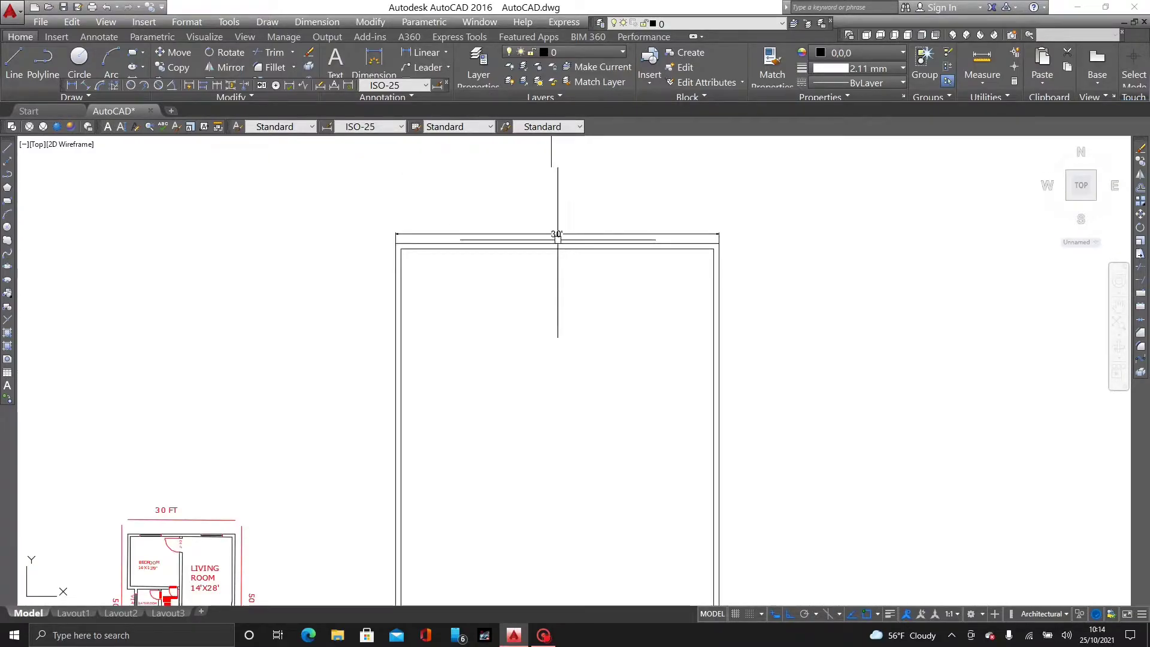
{"action": "left_click", "coordinate": [550, 237]}
{"action": "key", "text": "Delete"}
{"action": "scroll", "coordinate": [430, 317], "scroll_direction": "up", "scroll_amount": 2}
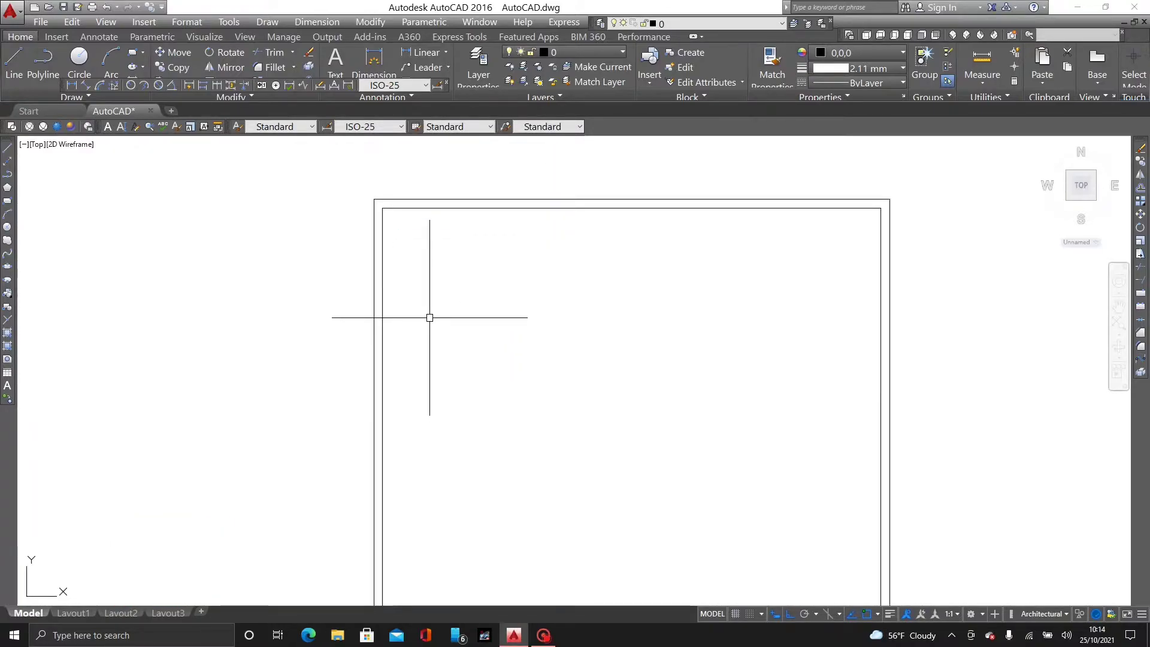
{"action": "left_click", "coordinate": [411, 342]}
{"action": "left_click", "coordinate": [221, 353]}
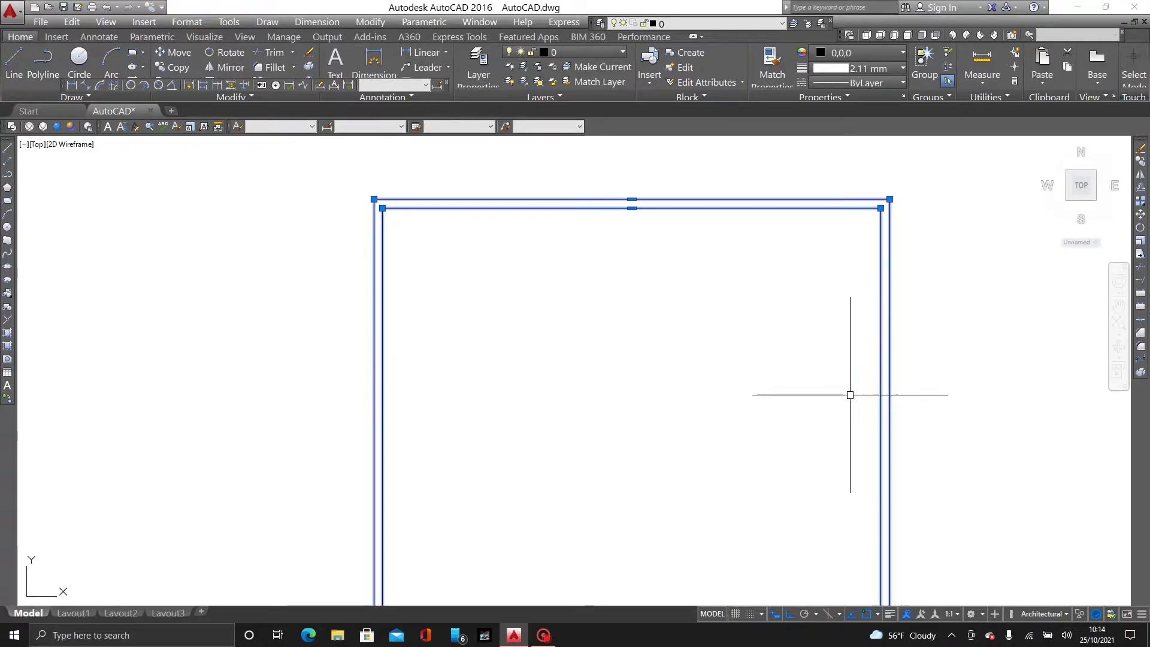
{"action": "key", "text": "Escape"}
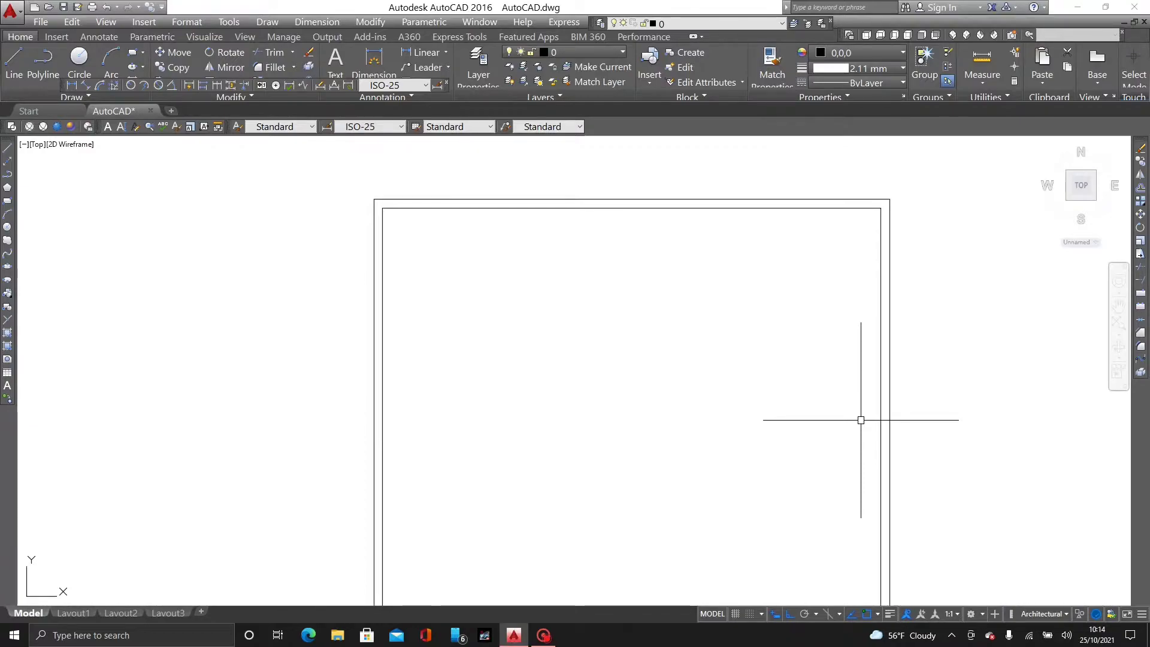
- Place an aligned dimension between the inner rectangle's upper corners, with its dimension line just below the top wall
{"action": "type", "text": "dal"}
{"action": "key", "text": "Return"}
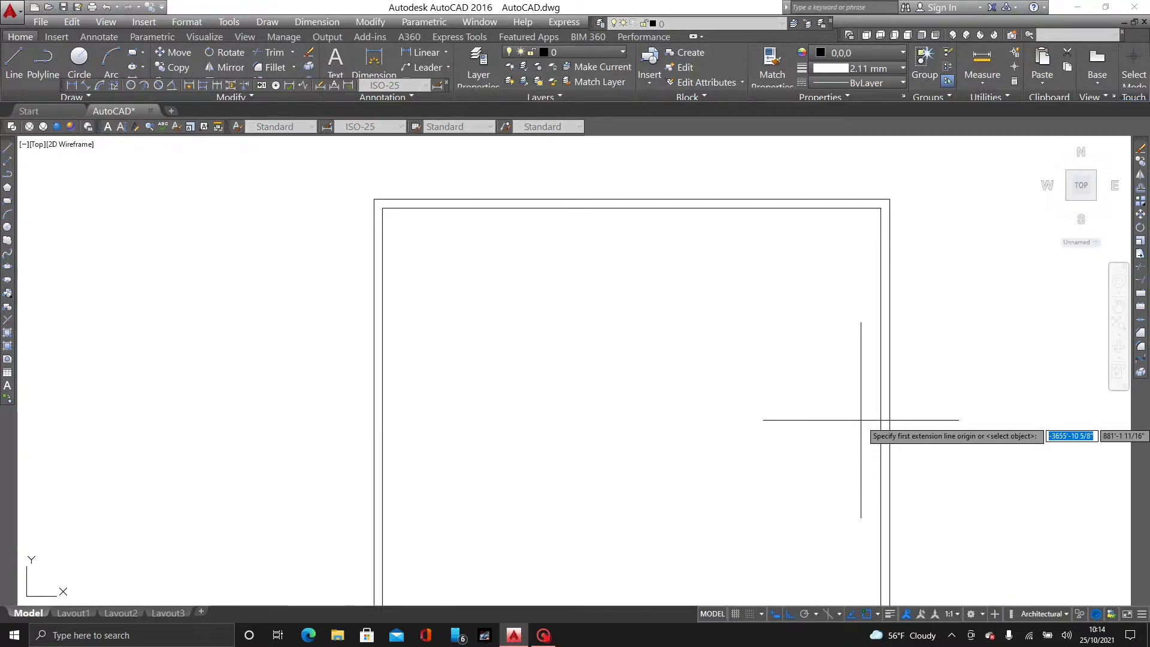
{"action": "left_click", "coordinate": [382, 208]}
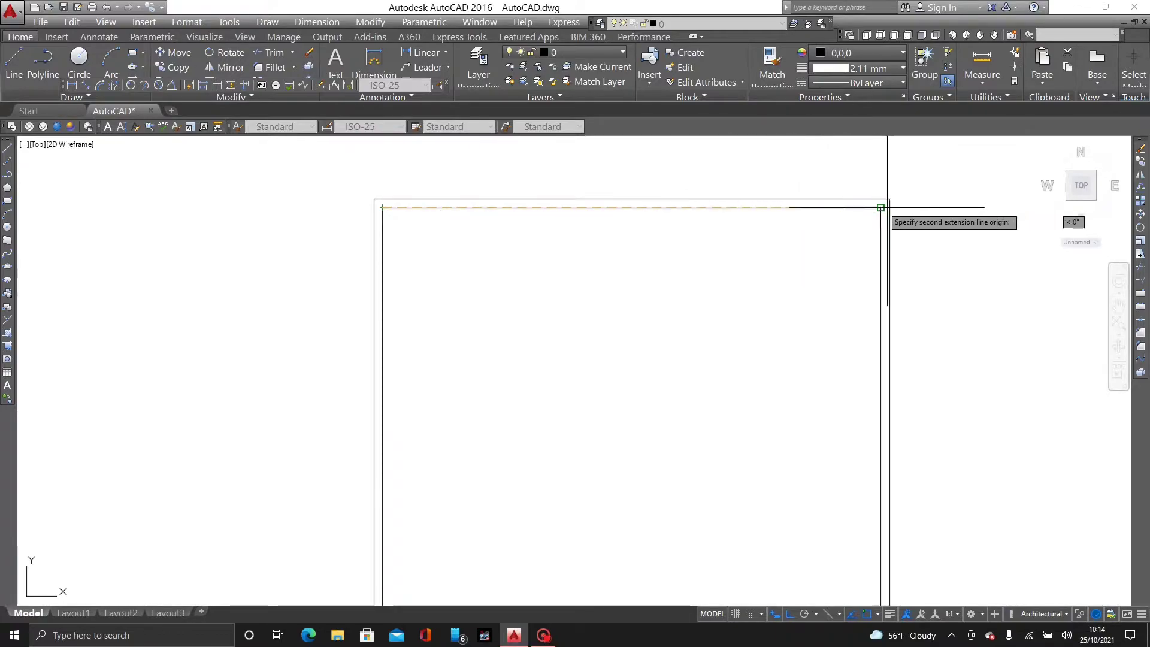
{"action": "left_click", "coordinate": [879, 207]}
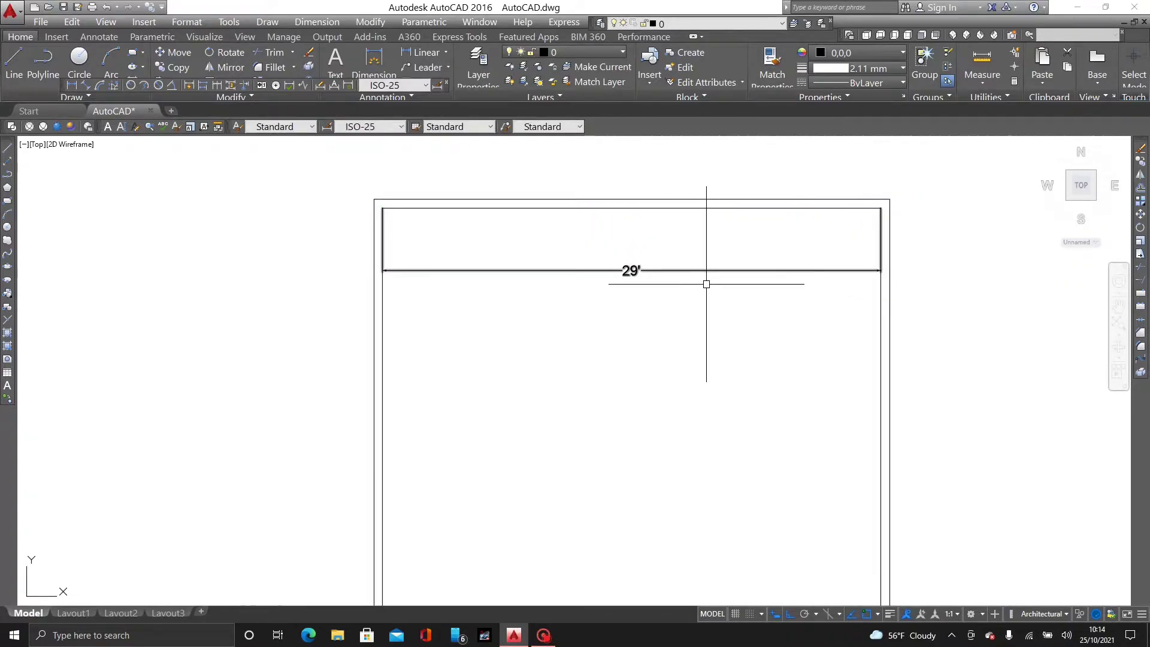
{"action": "scroll", "coordinate": [671, 266], "scroll_direction": "up", "scroll_amount": 2}
{"action": "left_click", "coordinate": [629, 270]}
- Check the inner-width dimension against the wall lines at its ends and delete it
{"action": "scroll", "coordinate": [203, 269], "scroll_direction": "up", "scroll_amount": 6}
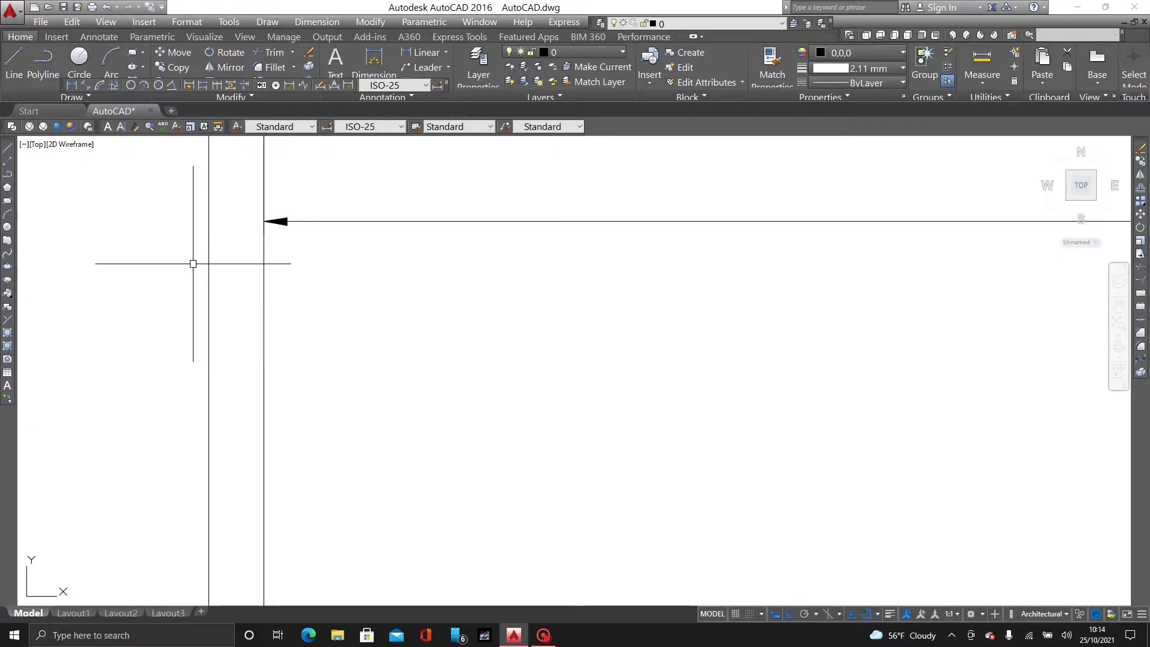
{"action": "scroll", "coordinate": [274, 279], "scroll_direction": "down", "scroll_amount": 4}
{"action": "middle_click_drag", "start_coordinate": [851, 335], "coordinate": [278, 273]}
{"action": "scroll", "coordinate": [754, 251], "scroll_direction": "down", "scroll_amount": 2}
{"action": "scroll", "coordinate": [863, 236], "scroll_direction": "up", "scroll_amount": 3}
{"action": "scroll", "coordinate": [755, 250], "scroll_direction": "down", "scroll_amount": 4}
{"action": "scroll", "coordinate": [780, 238], "scroll_direction": "down", "scroll_amount": 2}
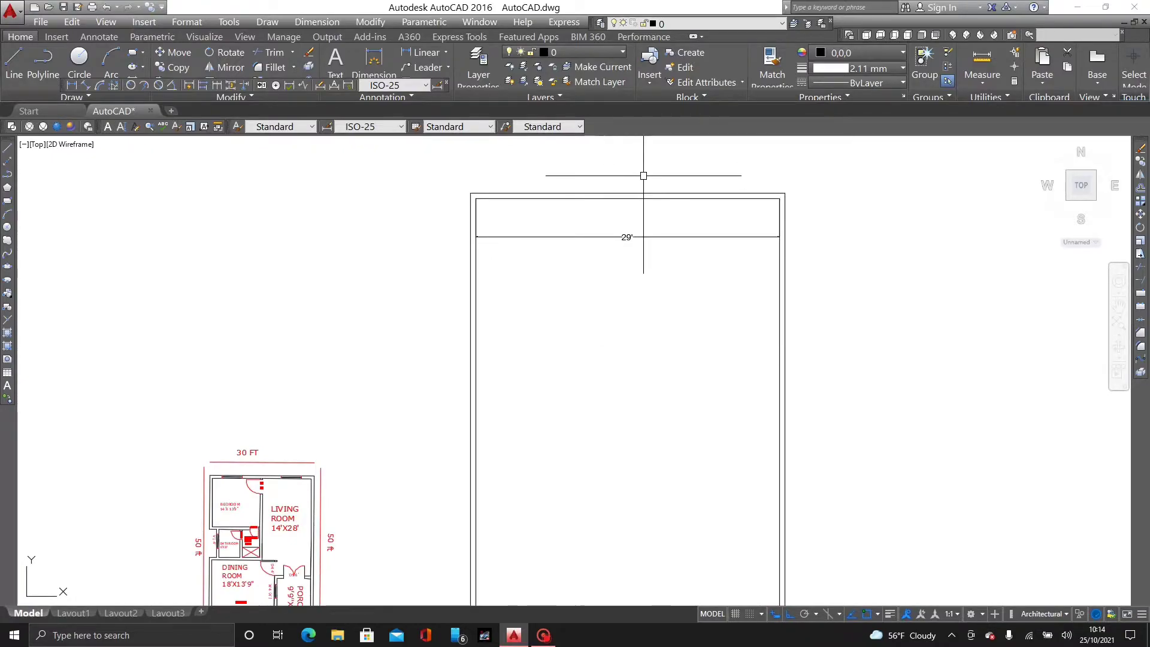
{"action": "scroll", "coordinate": [643, 176], "scroll_direction": "up", "scroll_amount": 3}
{"action": "left_click", "coordinate": [604, 340]}
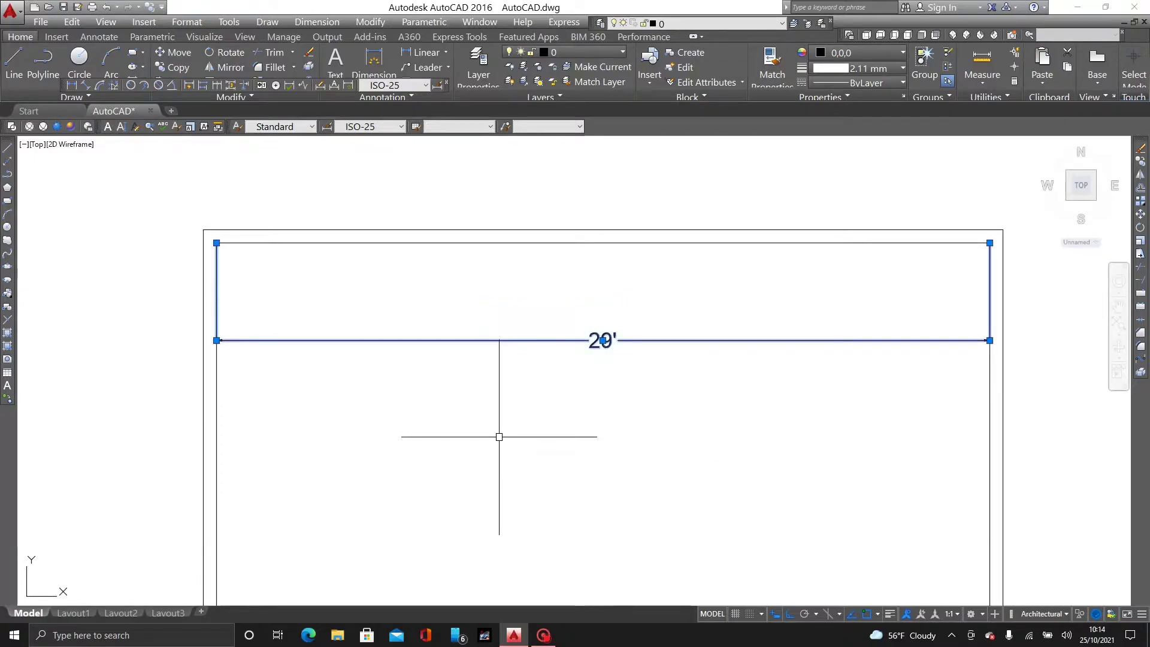
{"action": "key", "text": "Delete"}
- Start a line and examine the living room's size and position on the reference floor plan
{"action": "scroll", "coordinate": [514, 385], "scroll_direction": "down", "scroll_amount": 5}
{"action": "middle_click_drag", "start_coordinate": [366, 531], "coordinate": [399, 407]}
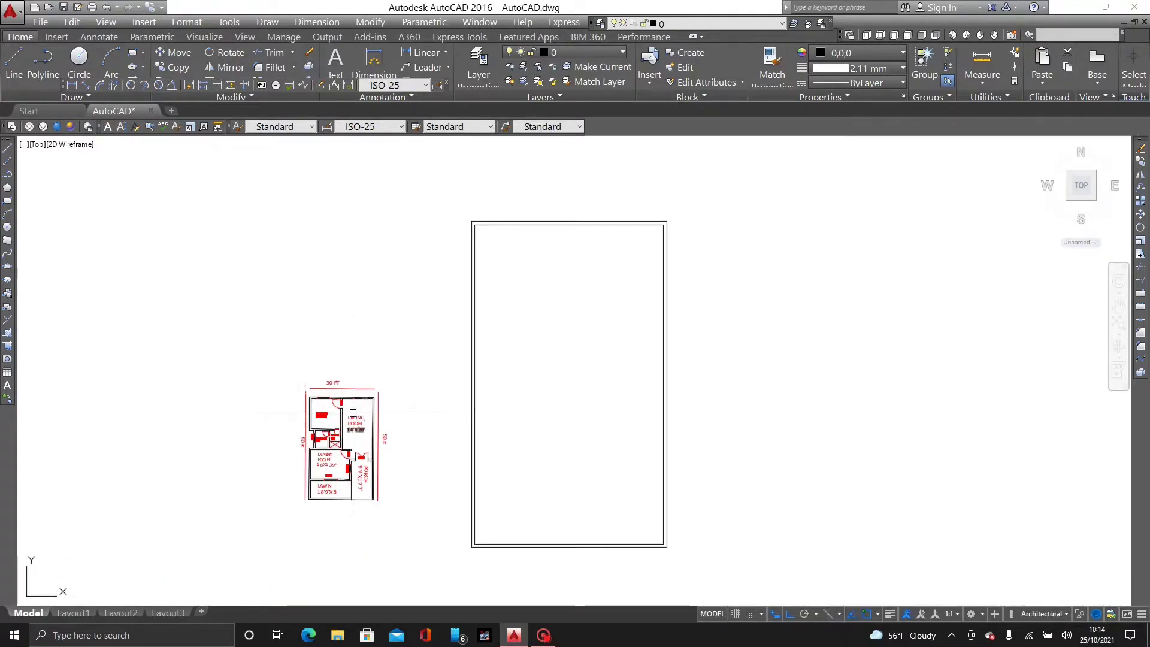
{"action": "middle_click_drag", "start_coordinate": [538, 324], "coordinate": [604, 348]}
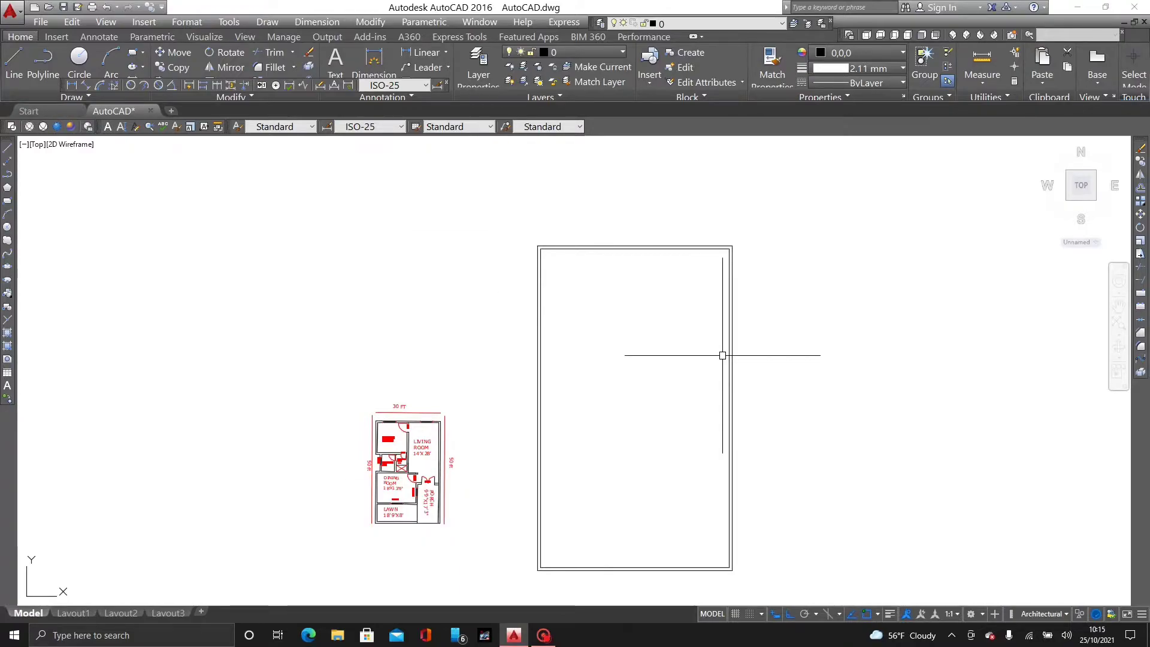
{"action": "type", "text": "l"}
{"action": "key", "text": "Return"}
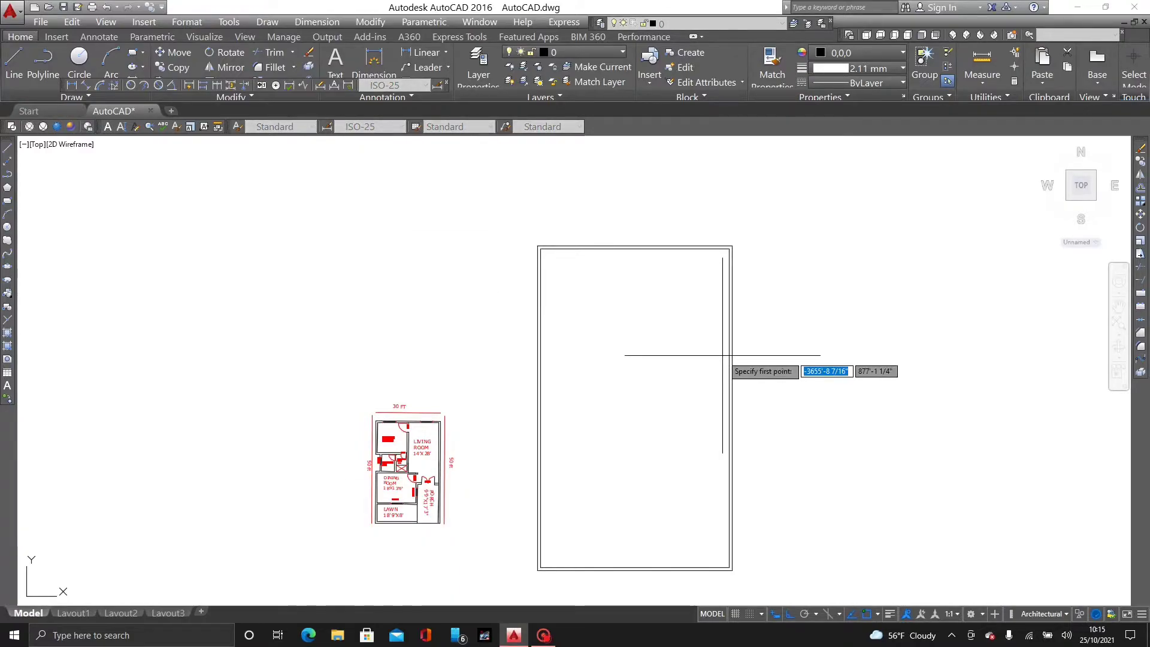
{"action": "scroll", "coordinate": [450, 501], "scroll_direction": "up", "scroll_amount": 5}
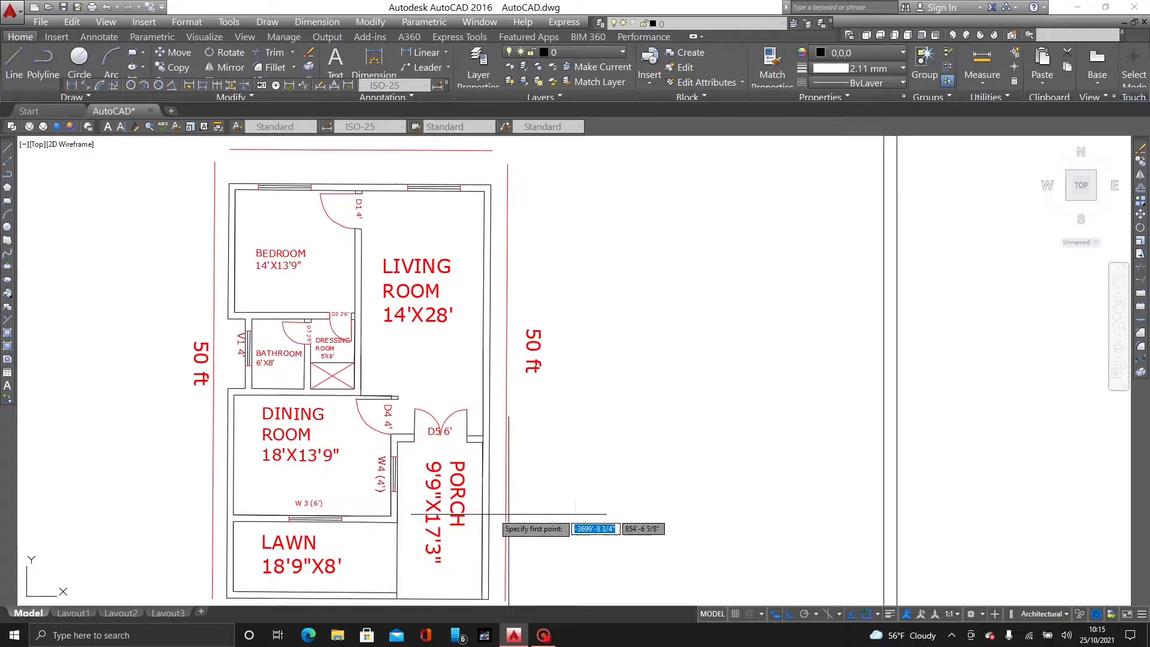
{"action": "middle_click_drag", "start_coordinate": [579, 369], "coordinate": [654, 416]}
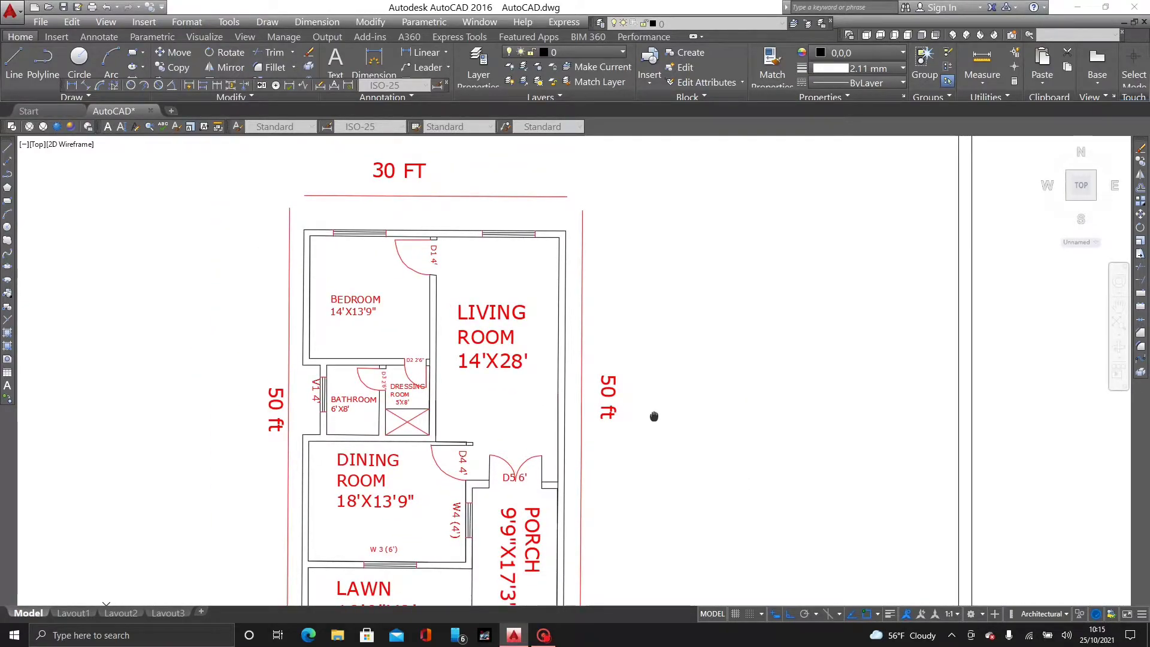
{"action": "scroll", "coordinate": [659, 398], "scroll_direction": "down", "scroll_amount": 3}
{"action": "scroll", "coordinate": [533, 396], "scroll_direction": "up", "scroll_amount": 3}
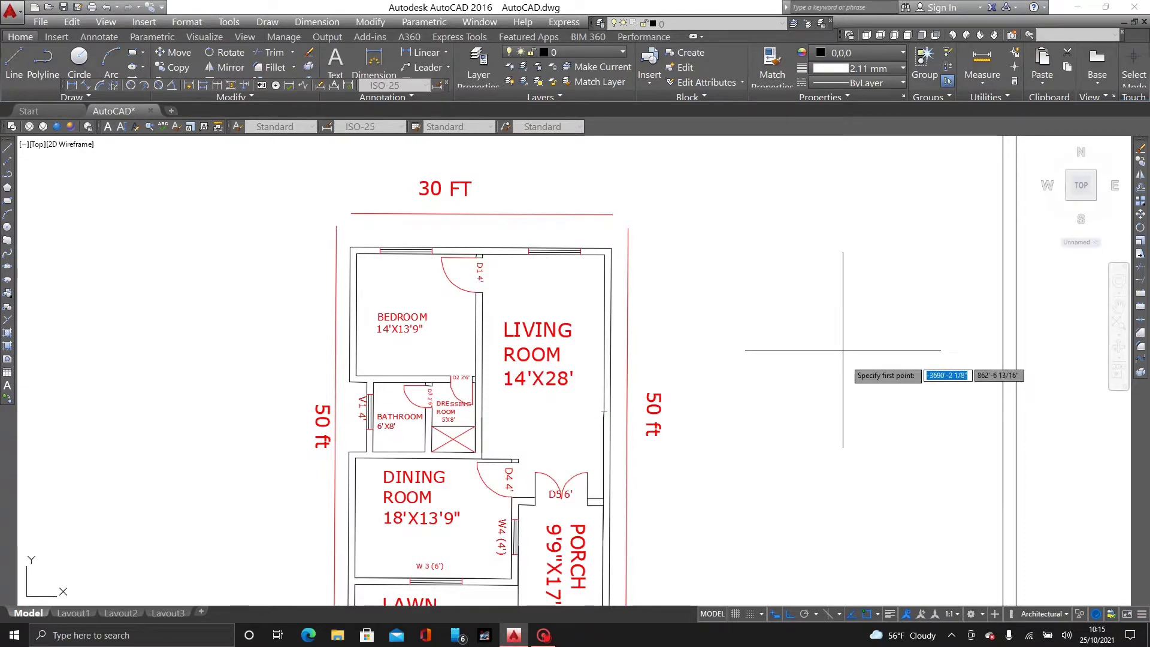
- Draw a 14' line segment from the inner rectangle's upper-right corner leftward along the top wall's inner face
{"action": "scroll", "coordinate": [542, 308], "scroll_direction": "down", "scroll_amount": 2}
{"action": "middle_click_drag", "start_coordinate": [540, 307], "coordinate": [256, 331]}
{"action": "middle_click_drag", "start_coordinate": [867, 205], "coordinate": [671, 289]}
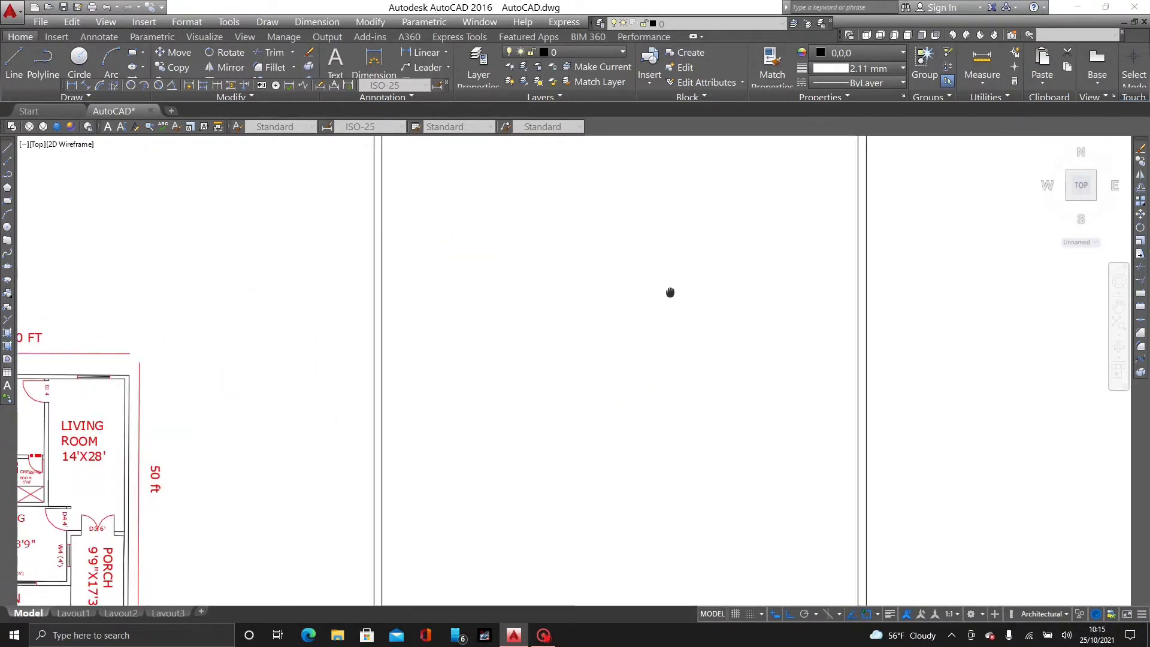
{"action": "scroll", "coordinate": [617, 324], "scroll_direction": "down", "scroll_amount": 2}
{"action": "middle_click_drag", "start_coordinate": [745, 200], "coordinate": [720, 354]}
{"action": "mouse_move", "coordinate": [577, 376]}
{"action": "middle_mouse_down"}
{"action": "mouse_move", "coordinate": [593, 247]}
{"action": "mouse_move", "coordinate": [580, 252]}
{"action": "mouse_move", "coordinate": [583, 325]}
{"action": "middle_mouse_up"}
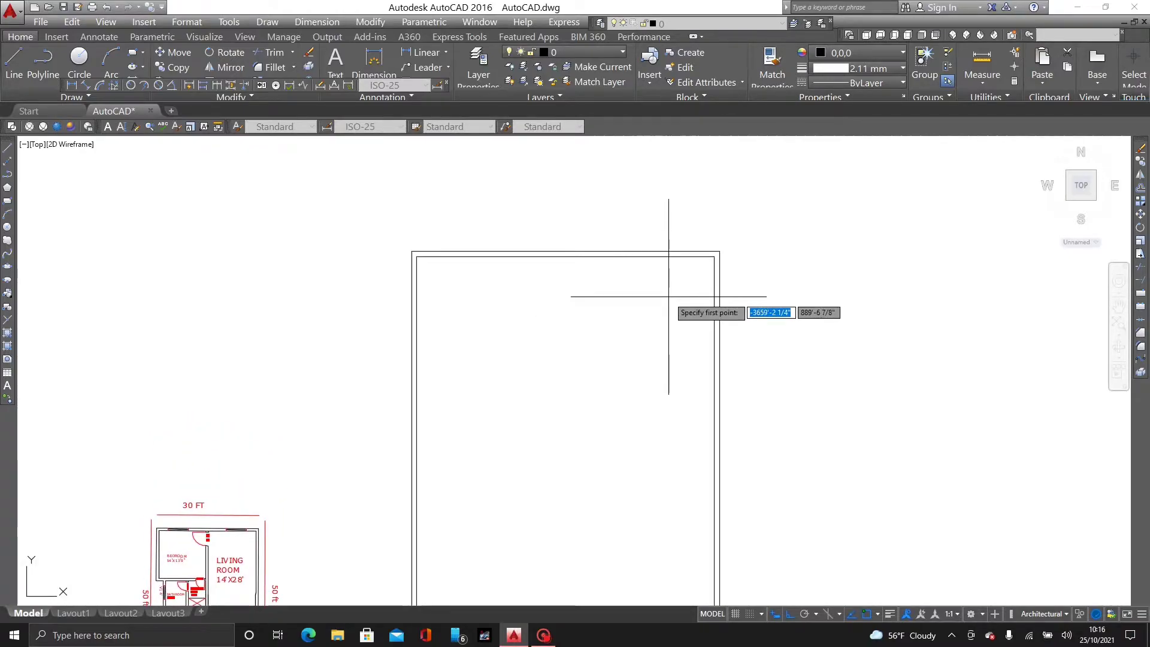
{"action": "scroll", "coordinate": [687, 271], "scroll_direction": "up", "scroll_amount": 2}
{"action": "scroll", "coordinate": [719, 245], "scroll_direction": "up", "scroll_amount": 2}
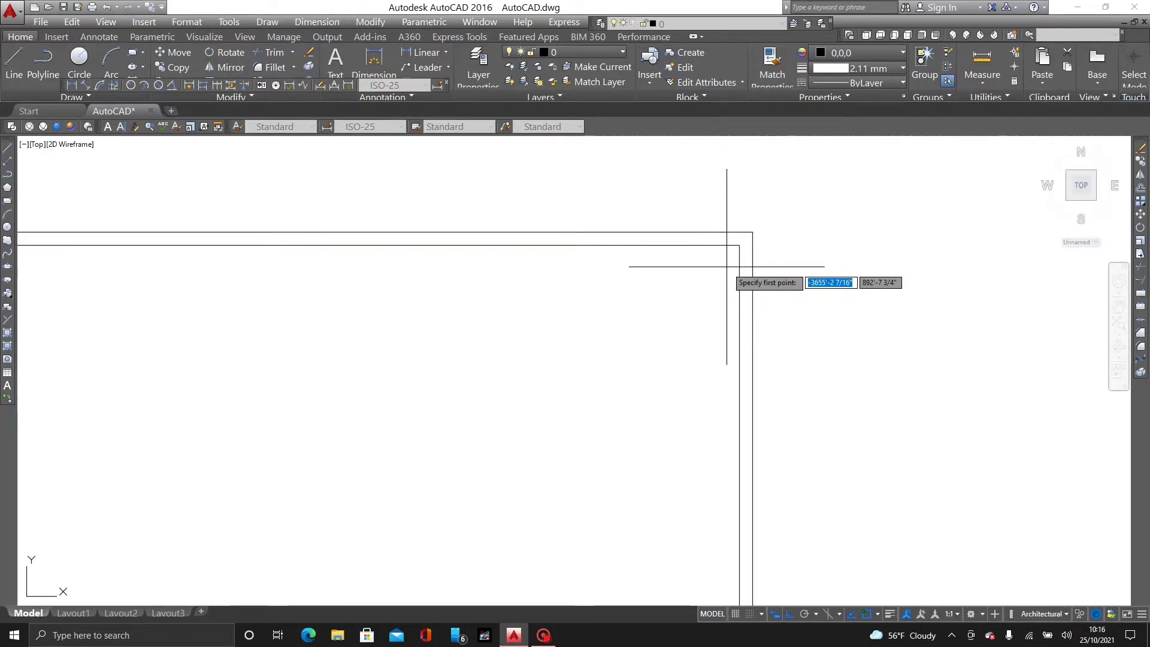
{"action": "scroll", "coordinate": [732, 257], "scroll_direction": "up", "scroll_amount": 2}
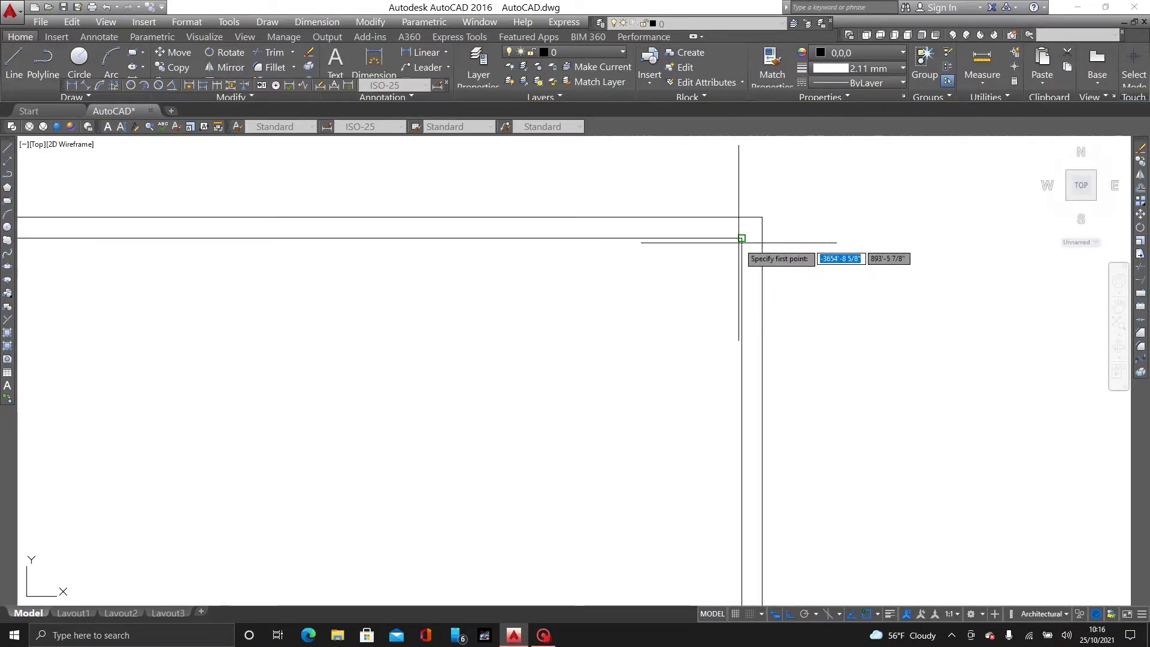
{"action": "left_click", "coordinate": [741, 237]}
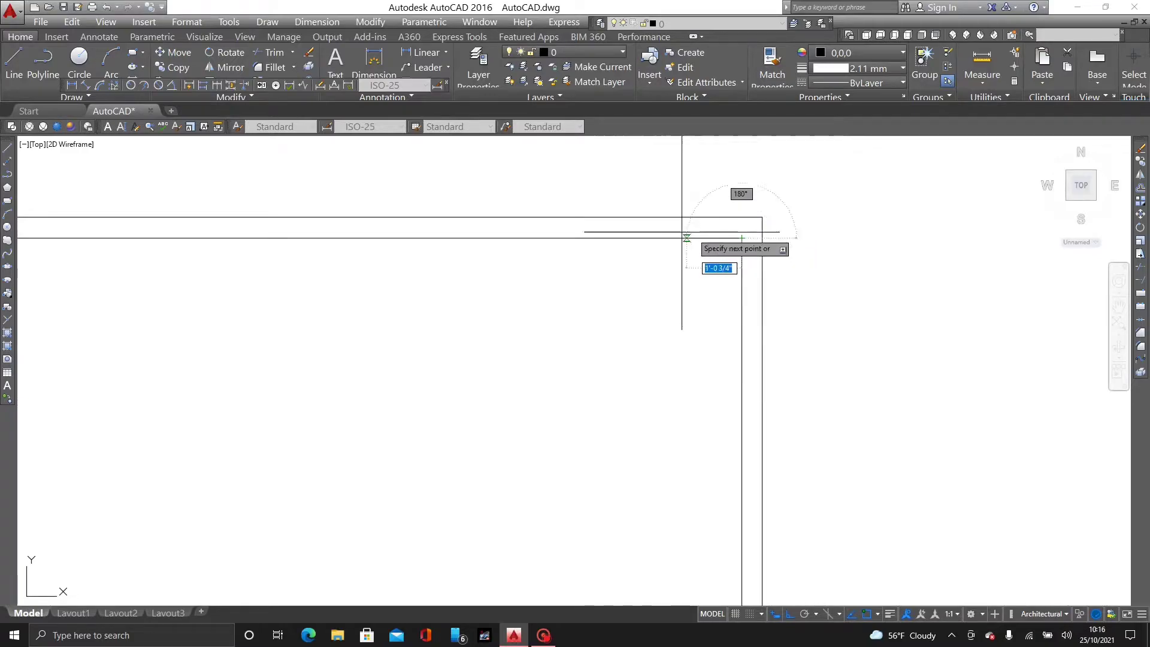
{"action": "key", "text": "BackSpace"}
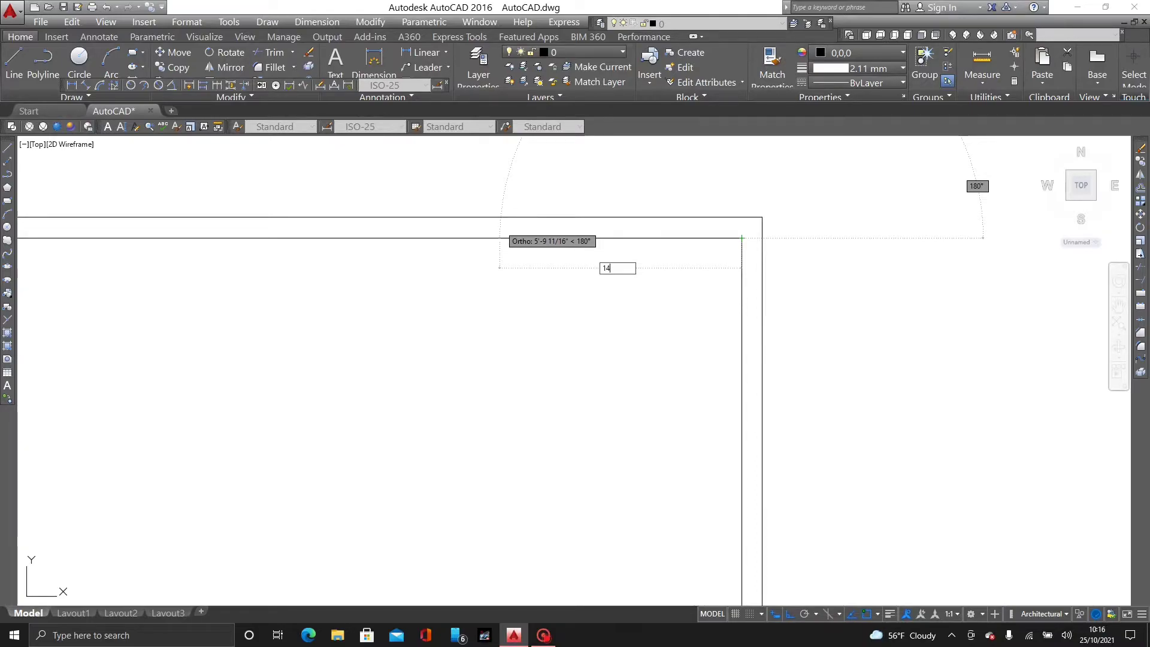
{"action": "key", "text": "Return"}
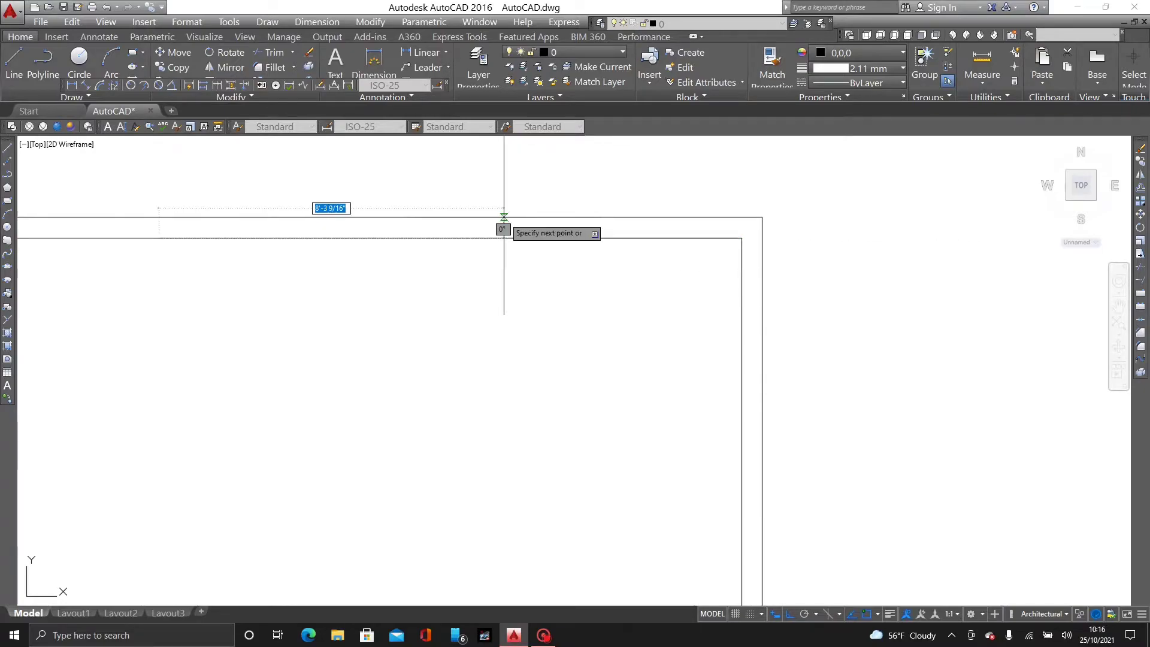
- Draw a 28' line straight down from the left end of the 14' segment as the living-room partition, and end the line
{"action": "scroll", "coordinate": [444, 284], "scroll_direction": "down", "scroll_amount": 2}
{"action": "scroll", "coordinate": [378, 349], "scroll_direction": "down", "scroll_amount": 2}
{"action": "mouse_move", "coordinate": [378, 349]}
{"action": "middle_mouse_down"}
{"action": "mouse_move", "coordinate": [670, 59]}
{"action": "mouse_move", "coordinate": [733, 13]}
{"action": "mouse_move", "coordinate": [583, 303]}
{"action": "middle_mouse_up"}
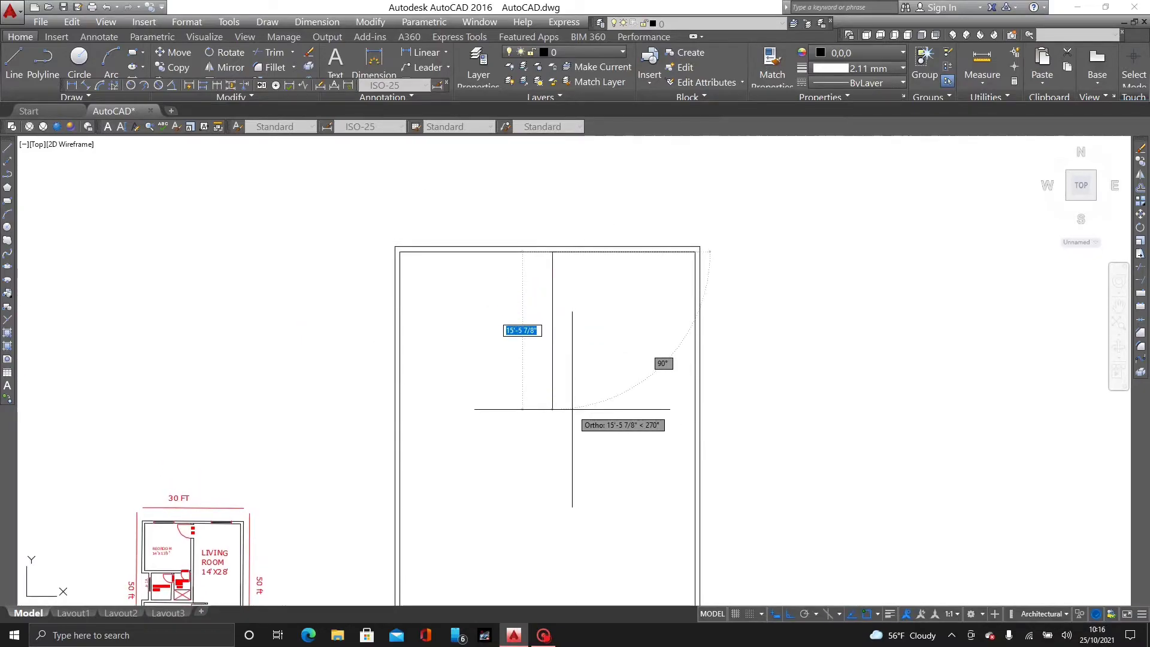
{"action": "left_click", "coordinate": [552, 251]}
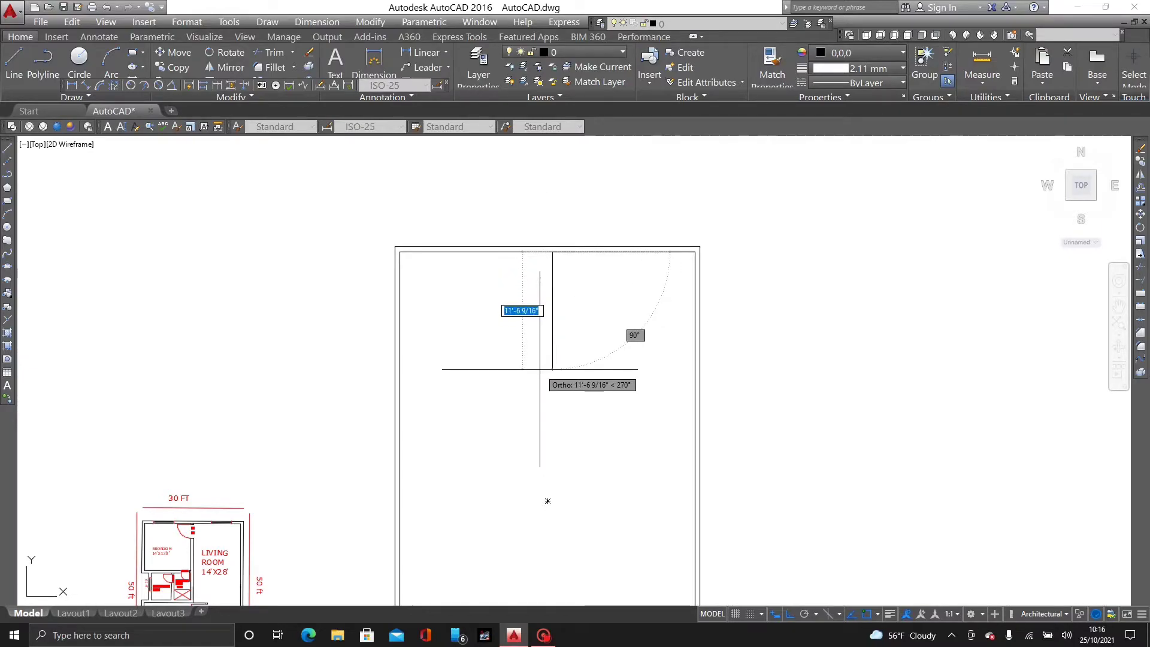
{"action": "key", "text": "BackSpace"}
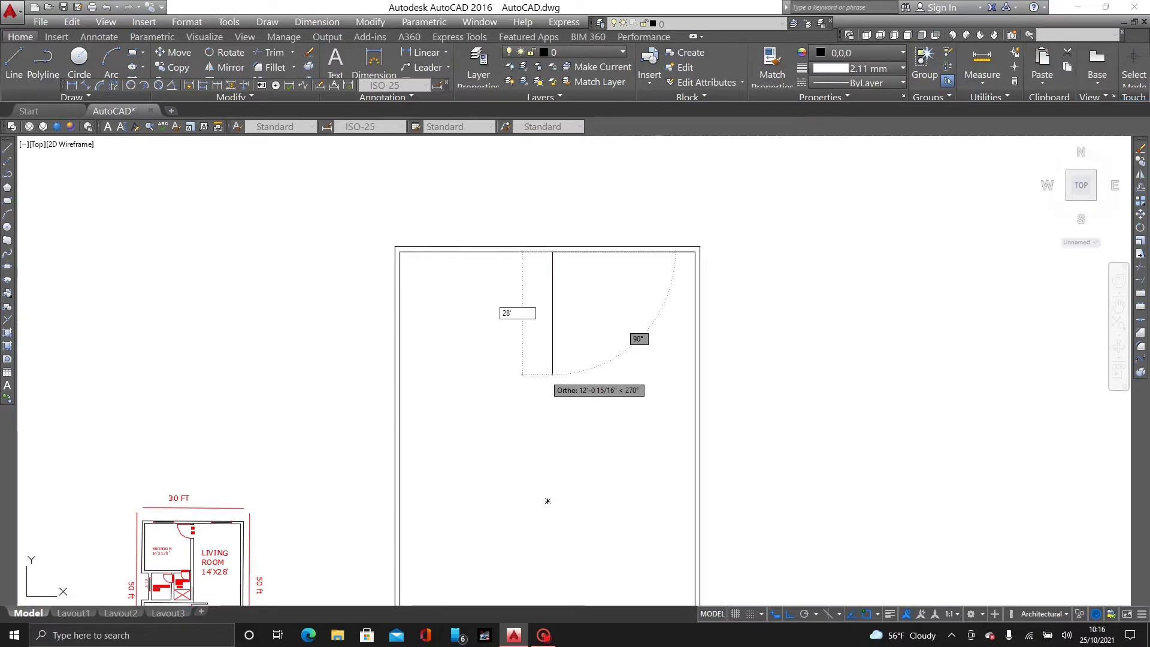
{"action": "key", "text": "Return"}
{"action": "key", "text": "Return"}
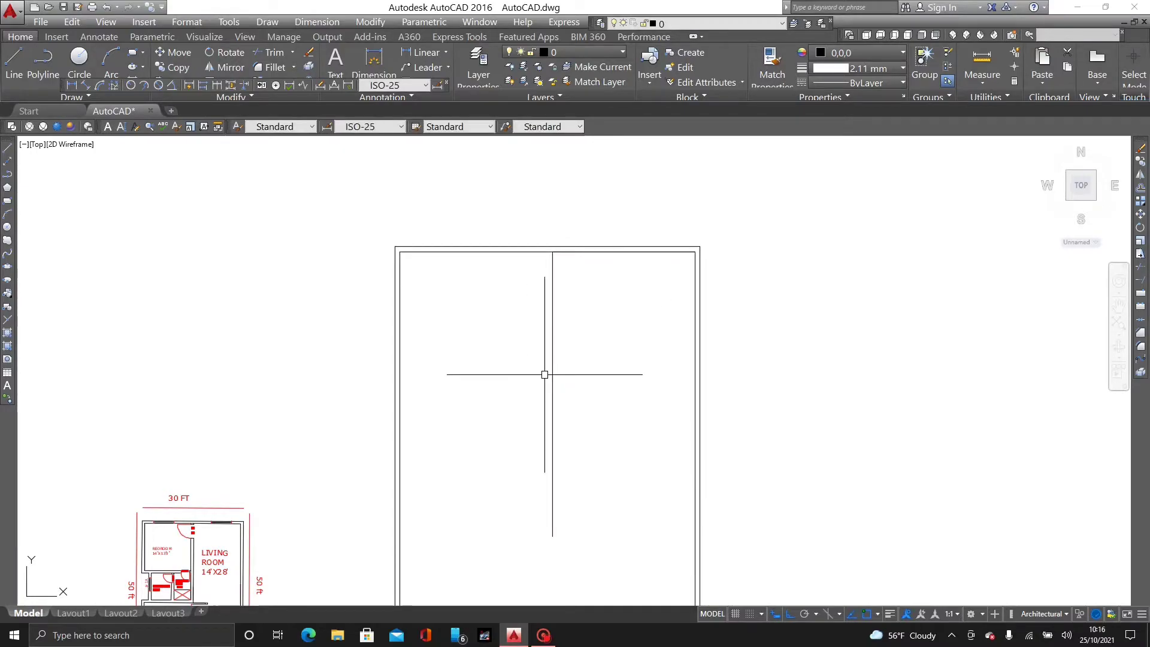
- Examine the rooms beside the living room on the reference floor plan and compare them with the new outline
{"action": "scroll", "coordinate": [456, 278], "scroll_direction": "down", "scroll_amount": 2}
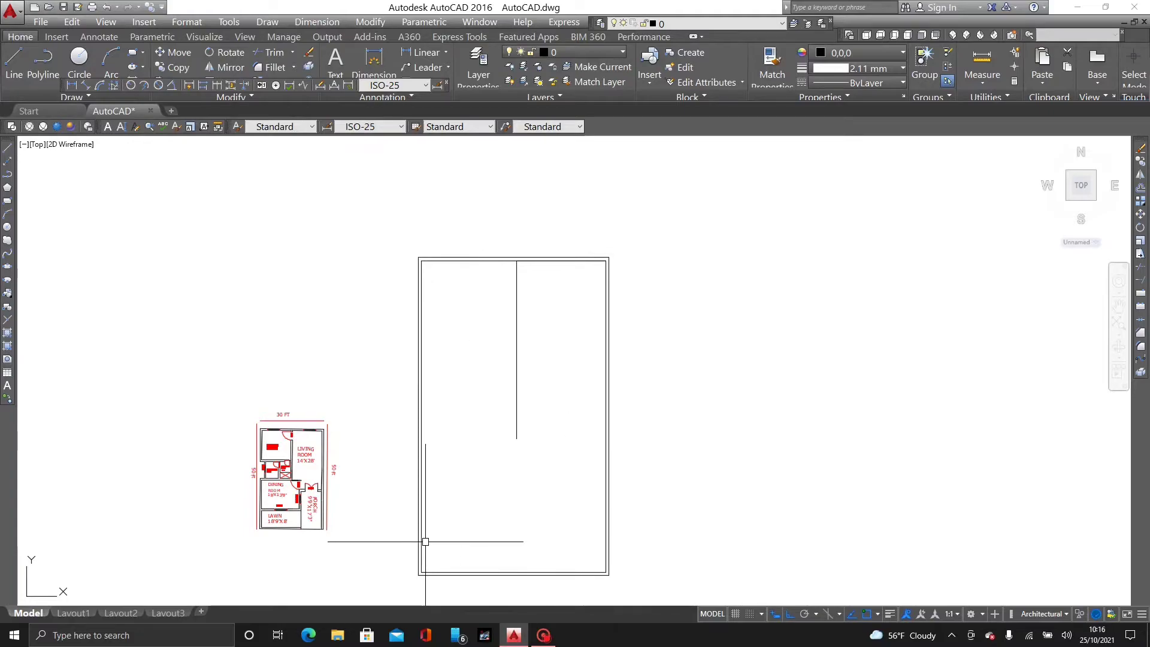
{"action": "scroll", "coordinate": [345, 506], "scroll_direction": "up", "scroll_amount": 4}
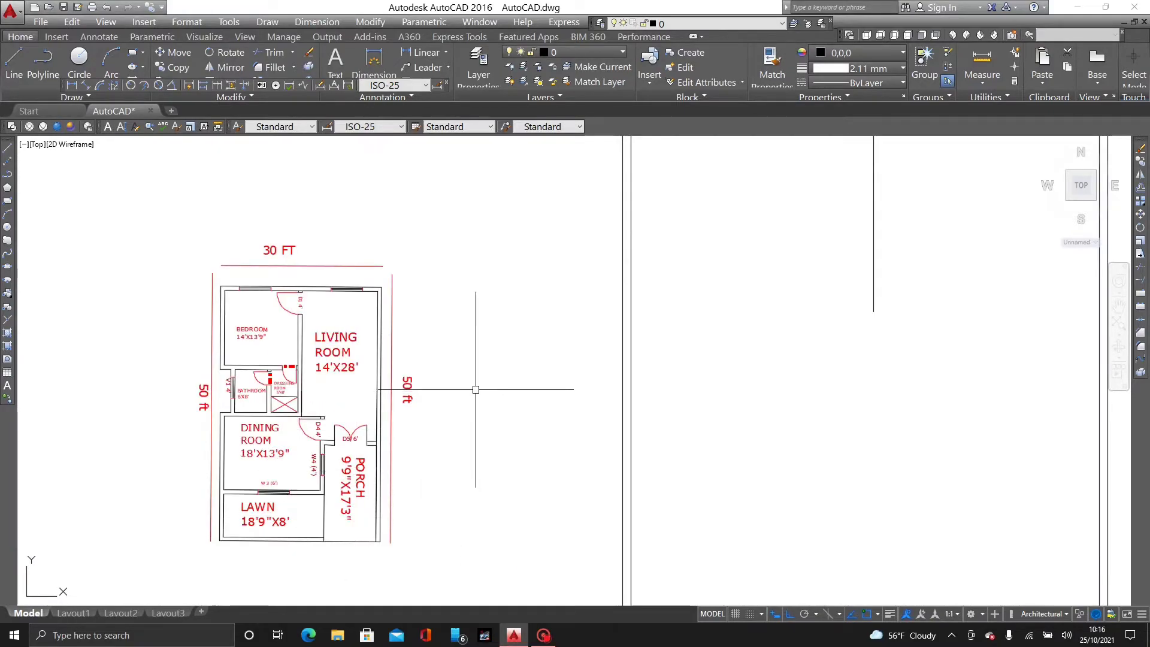
{"action": "scroll", "coordinate": [470, 384], "scroll_direction": "down", "scroll_amount": 2}
{"action": "middle_click_drag", "start_coordinate": [585, 397], "coordinate": [392, 561]}
{"action": "scroll", "coordinate": [502, 483], "scroll_direction": "down", "scroll_amount": 2}
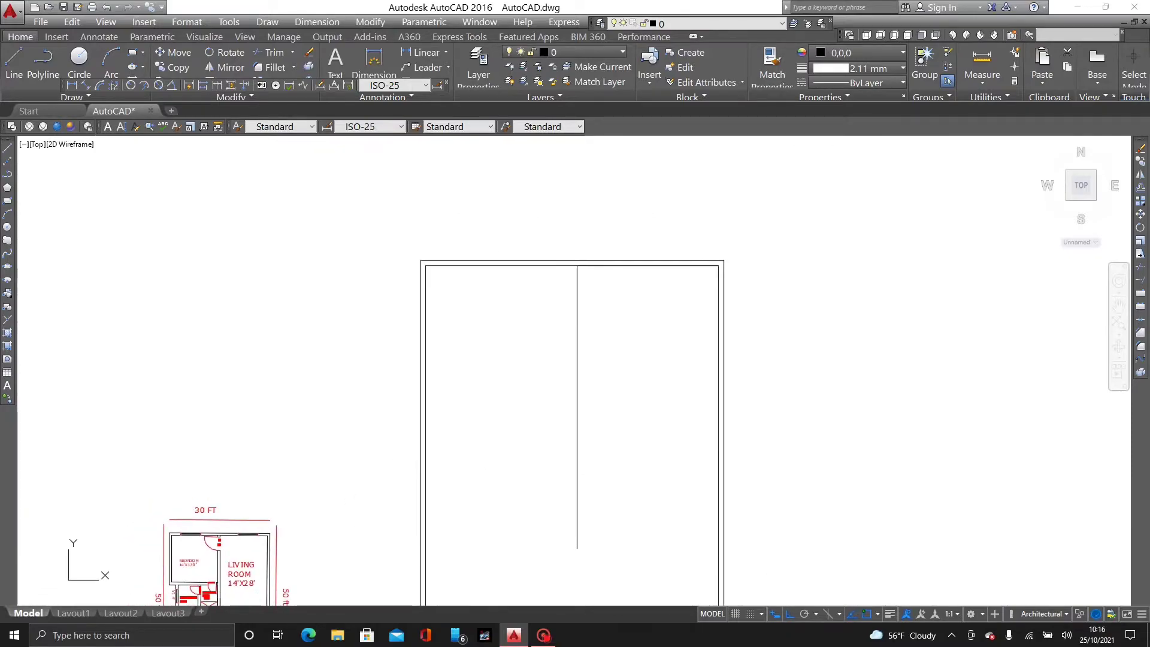
{"action": "scroll", "coordinate": [281, 569], "scroll_direction": "up", "scroll_amount": 4}
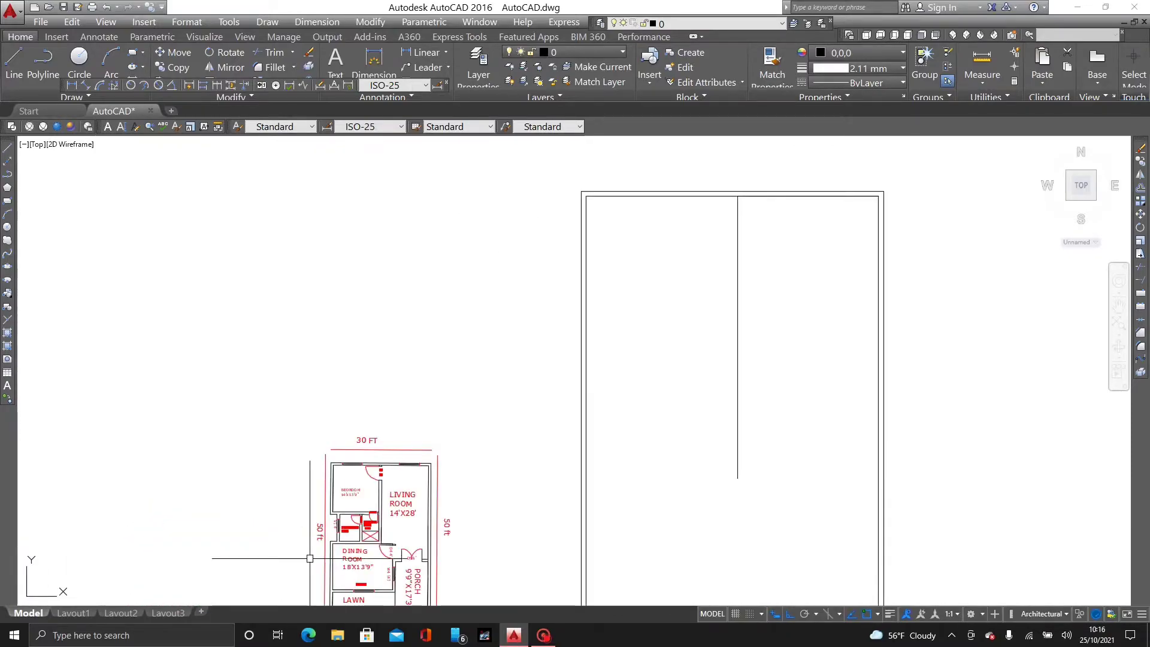
{"action": "mouse_move", "coordinate": [715, 440]}
{"action": "middle_mouse_down"}
{"action": "mouse_move", "coordinate": [395, 565]}
{"action": "mouse_move", "coordinate": [382, 539]}
{"action": "middle_mouse_up"}
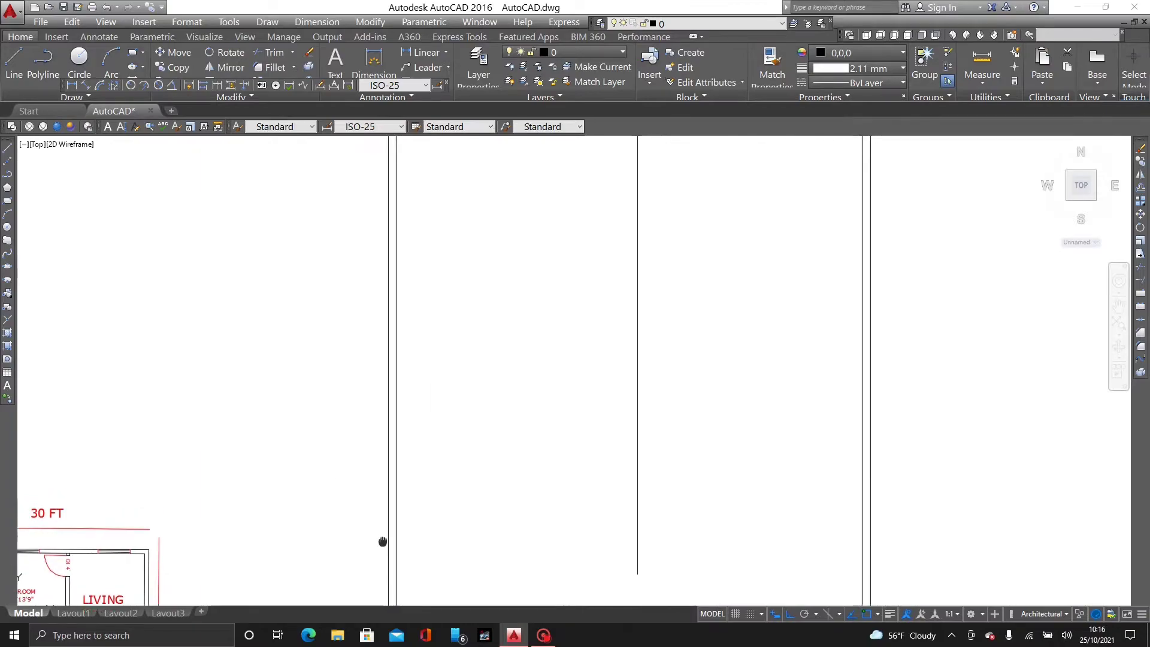
{"action": "scroll", "coordinate": [615, 391], "scroll_direction": "down", "scroll_amount": 2}
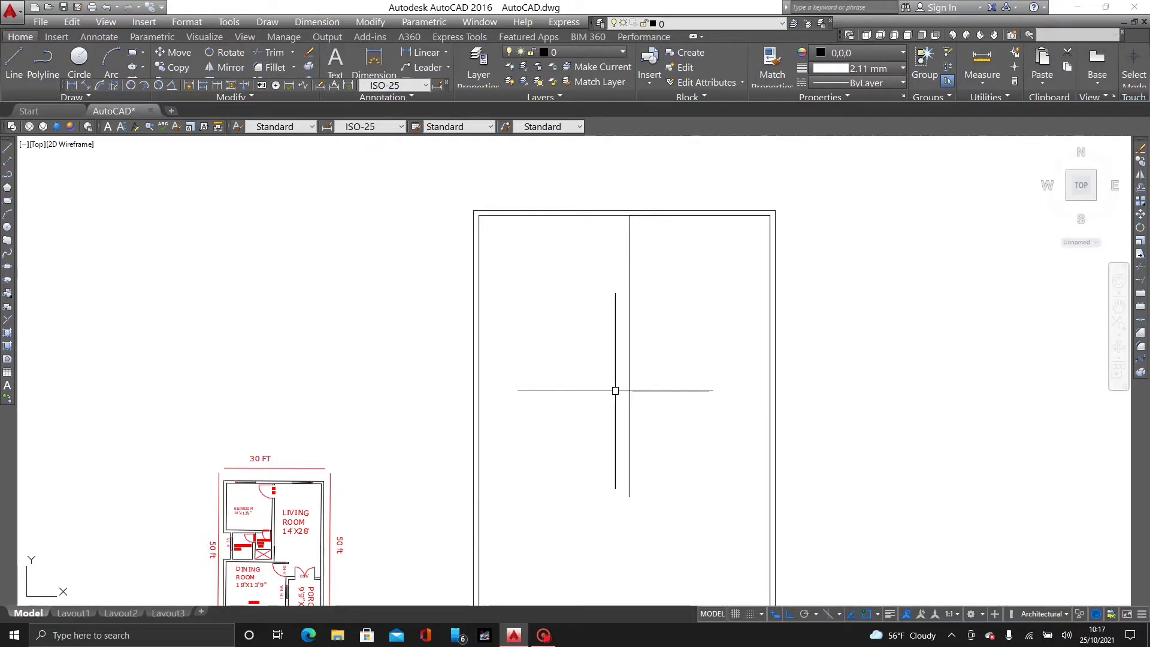
- Draw a 15' line segment leftward from the partition's upper end along the top wall's inner face for the bedroom
{"action": "type", "text": "l"}
{"action": "key", "text": "Return"}
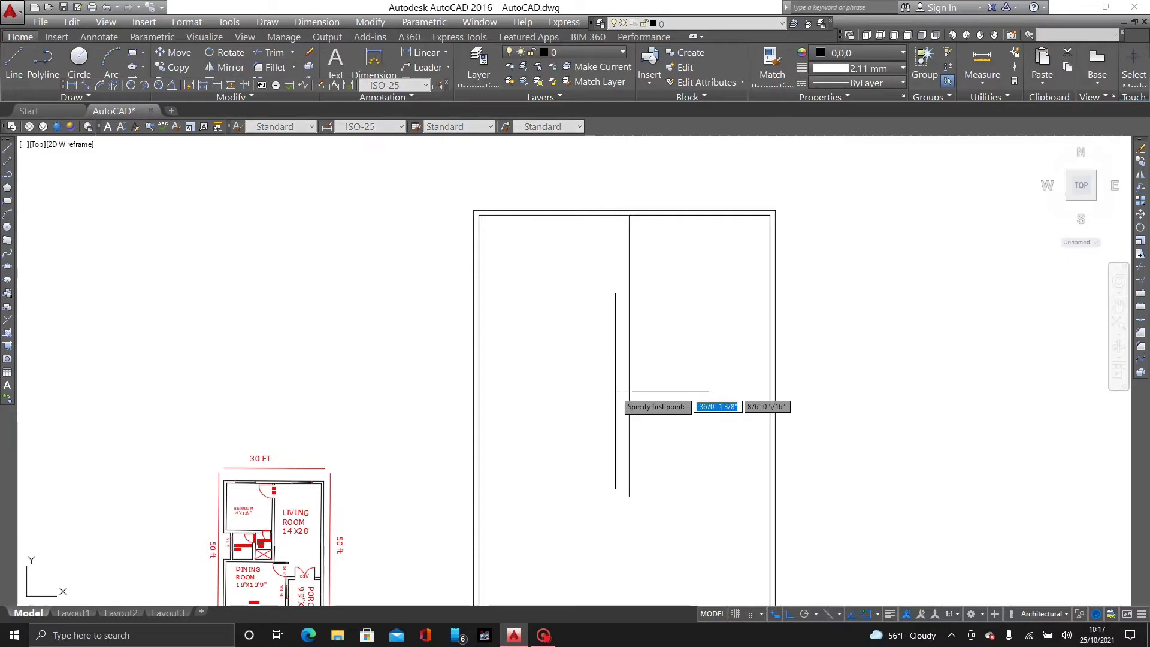
{"action": "scroll", "coordinate": [467, 395], "scroll_direction": "up", "scroll_amount": 4}
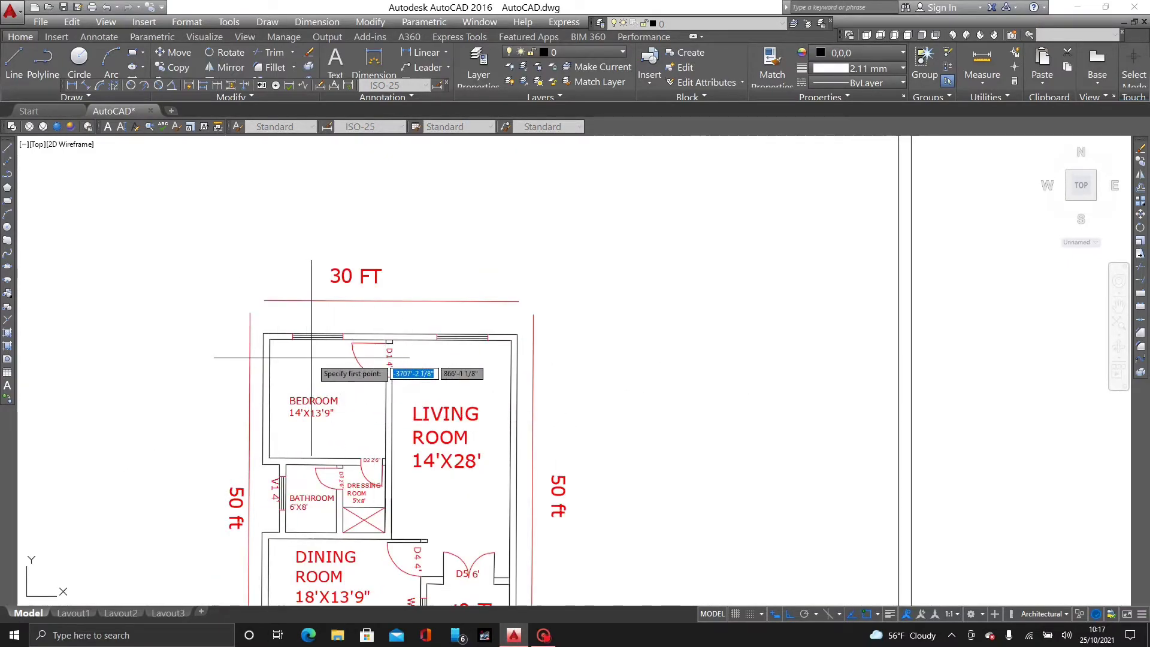
{"action": "scroll", "coordinate": [309, 361], "scroll_direction": "up", "scroll_amount": 2}
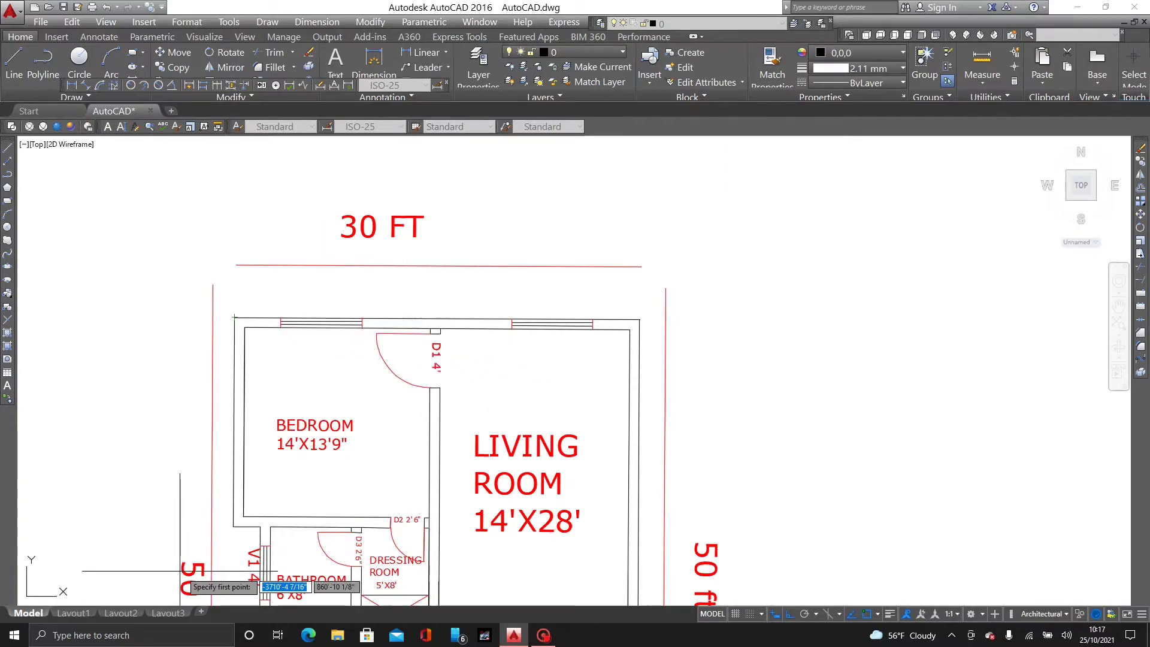
{"action": "mouse_move", "coordinate": [999, 256]}
{"action": "middle_mouse_down"}
{"action": "mouse_move", "coordinate": [688, 396]}
{"action": "mouse_move", "coordinate": [588, 615]}
{"action": "mouse_move", "coordinate": [596, 599]}
{"action": "middle_mouse_up"}
{"action": "scroll", "coordinate": [680, 393], "scroll_direction": "up", "scroll_amount": 2}
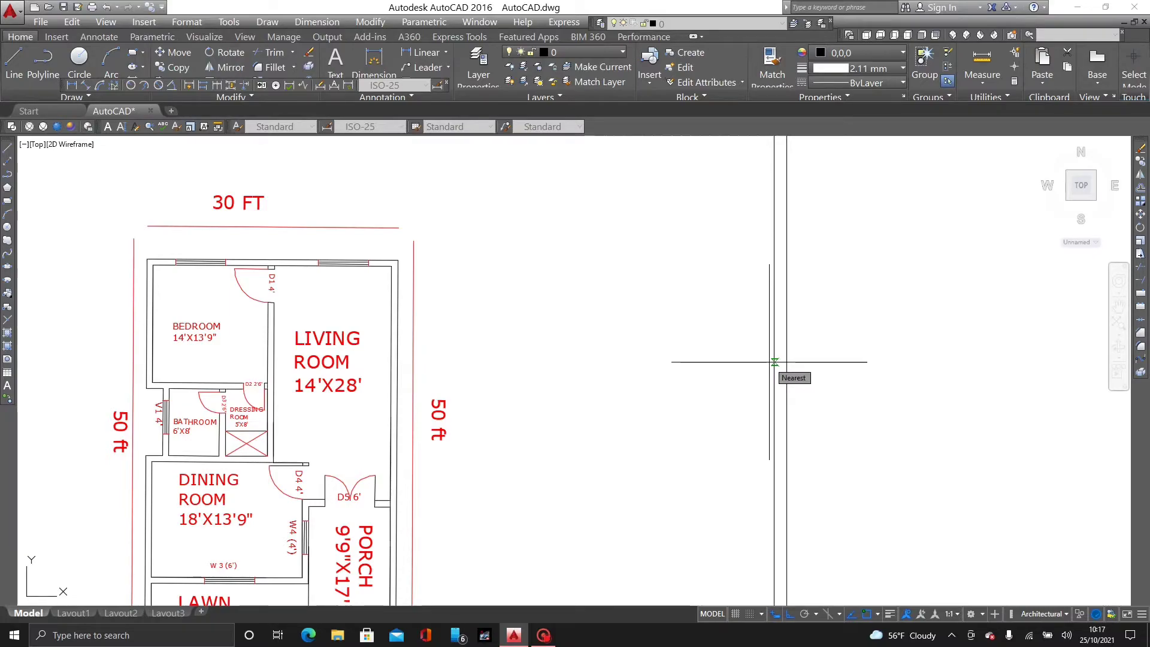
{"action": "scroll", "coordinate": [776, 252], "scroll_direction": "down", "scroll_amount": 6}
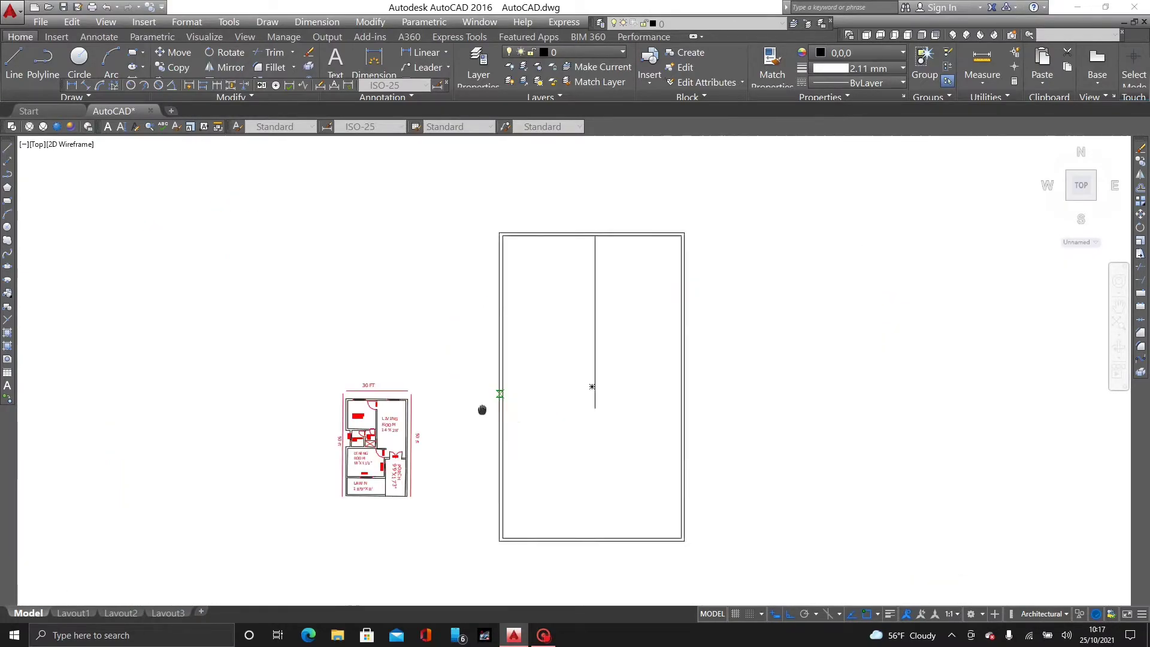
{"action": "scroll", "coordinate": [496, 316], "scroll_direction": "up", "scroll_amount": 4}
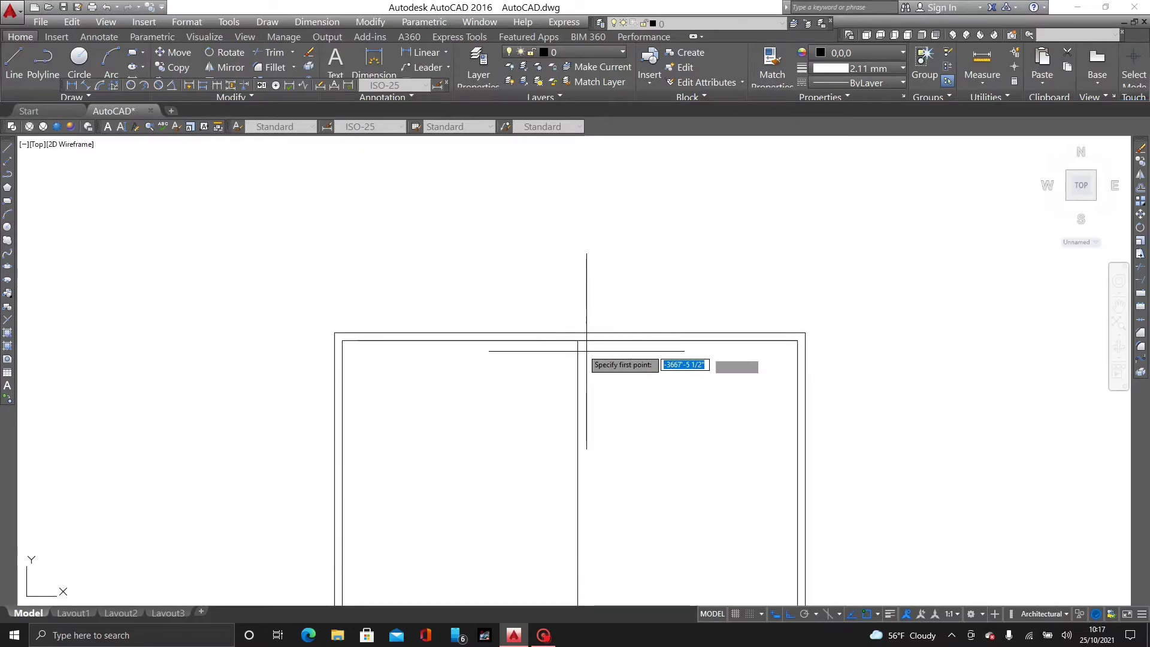
{"action": "left_click", "coordinate": [577, 340]}
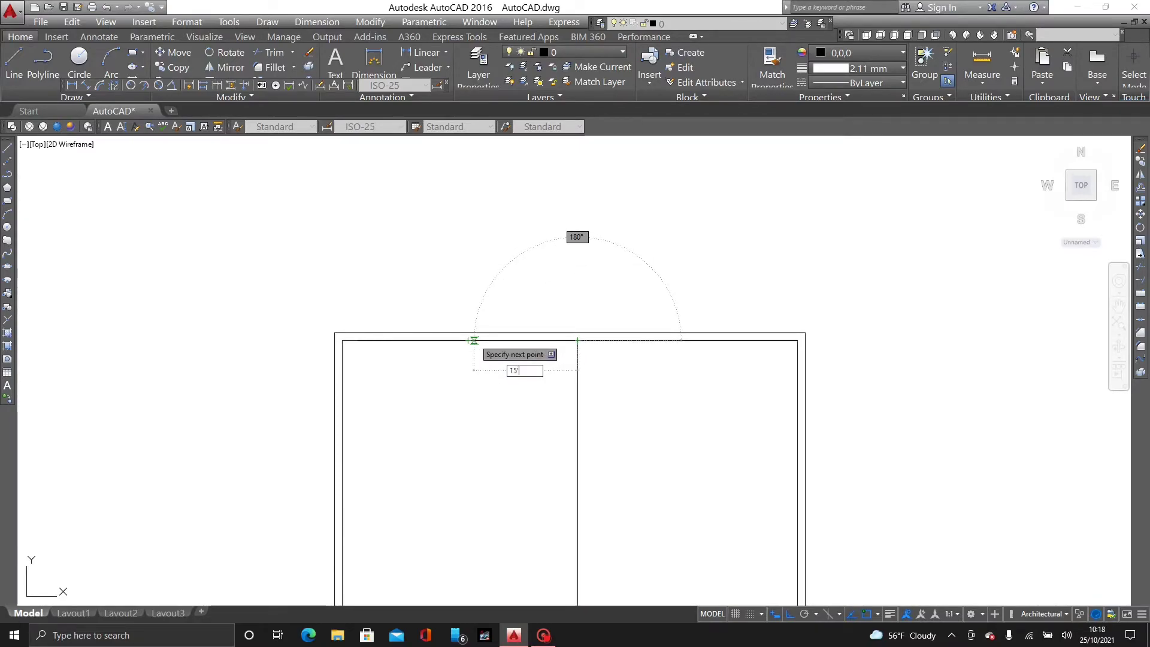
{"action": "key", "text": "Return"}
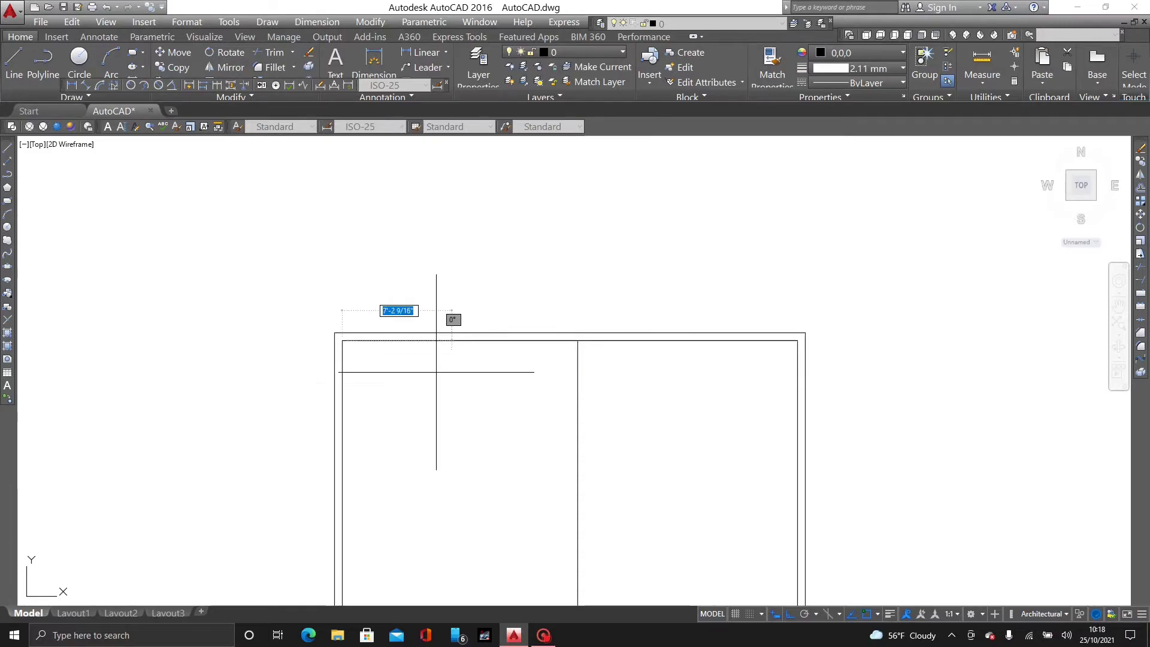
- Continue the line 13'9" down the left wall's inner face and across to the living-room partition, closing the bedroom outline
{"action": "scroll", "coordinate": [368, 505], "scroll_direction": "down", "scroll_amount": 2}
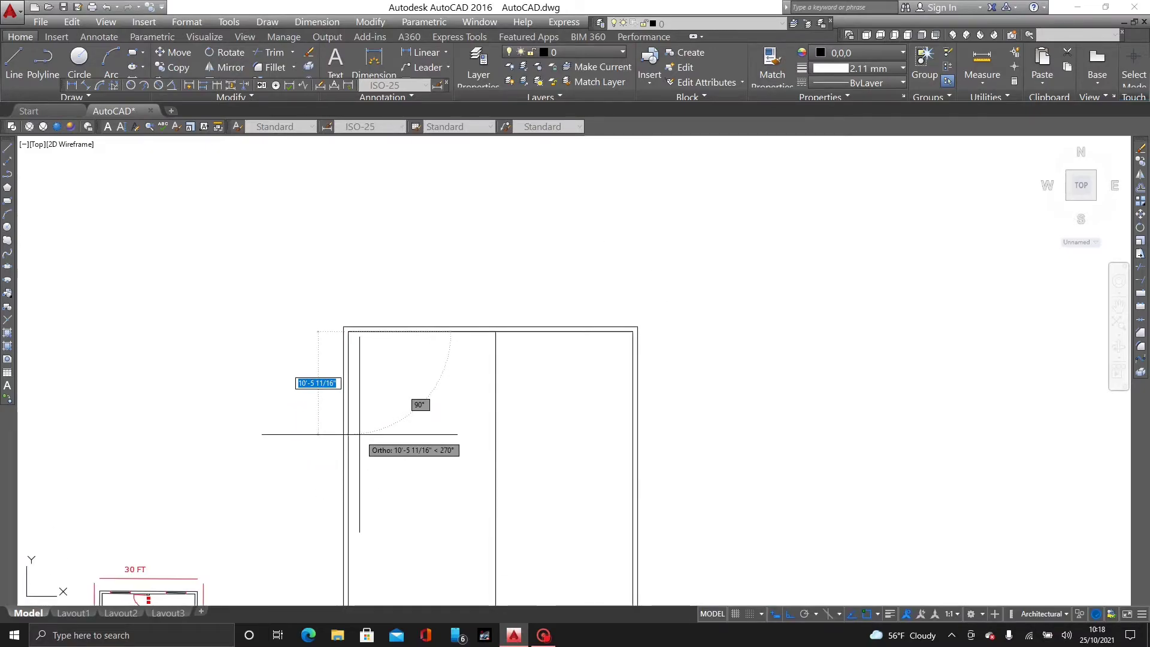
{"action": "scroll", "coordinate": [359, 433], "scroll_direction": "up", "scroll_amount": 4}
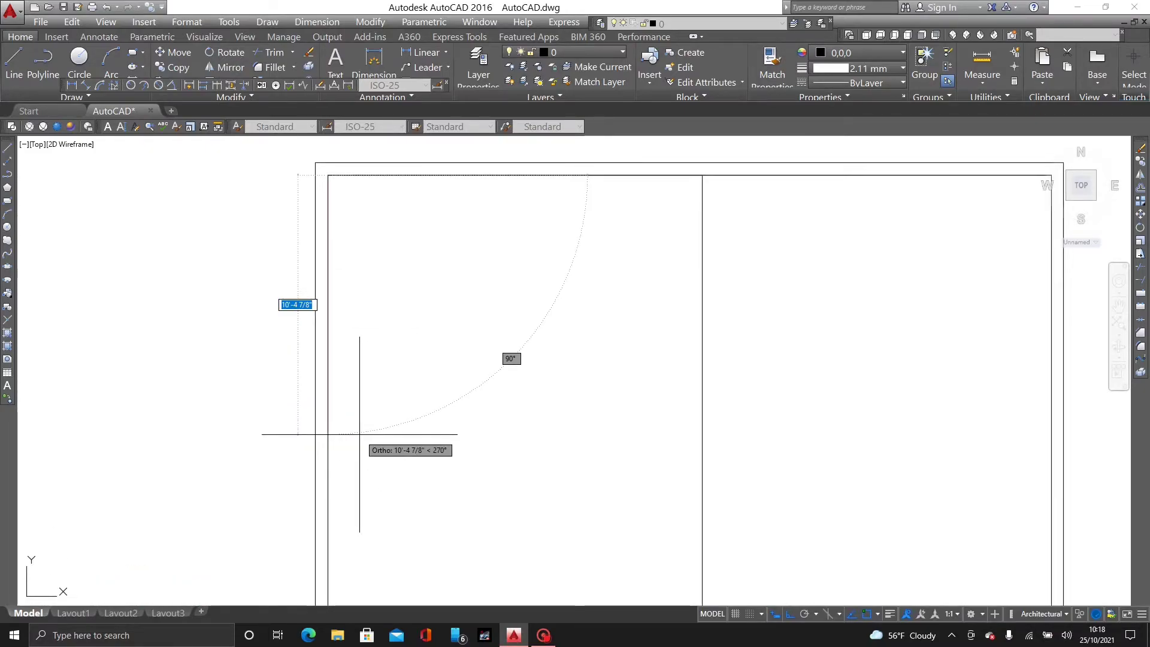
{"action": "scroll", "coordinate": [352, 390], "scroll_direction": "down", "scroll_amount": 2}
{"action": "middle_click_drag", "start_coordinate": [352, 386], "coordinate": [416, 330]}
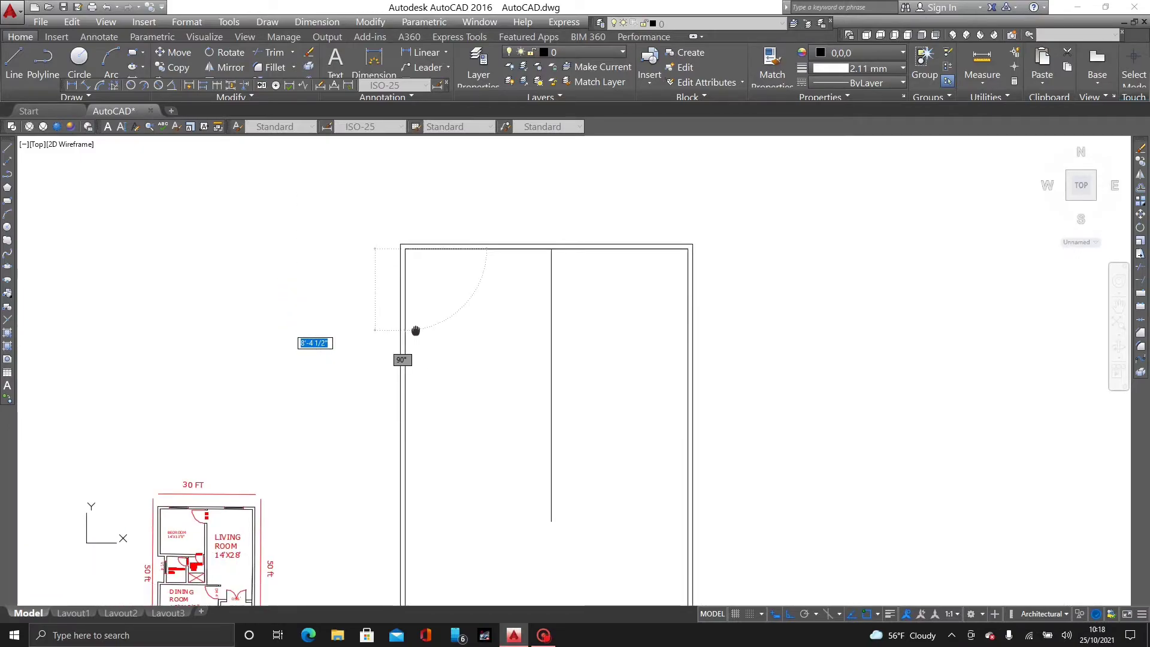
{"action": "scroll", "coordinate": [412, 354], "scroll_direction": "up", "scroll_amount": 2}
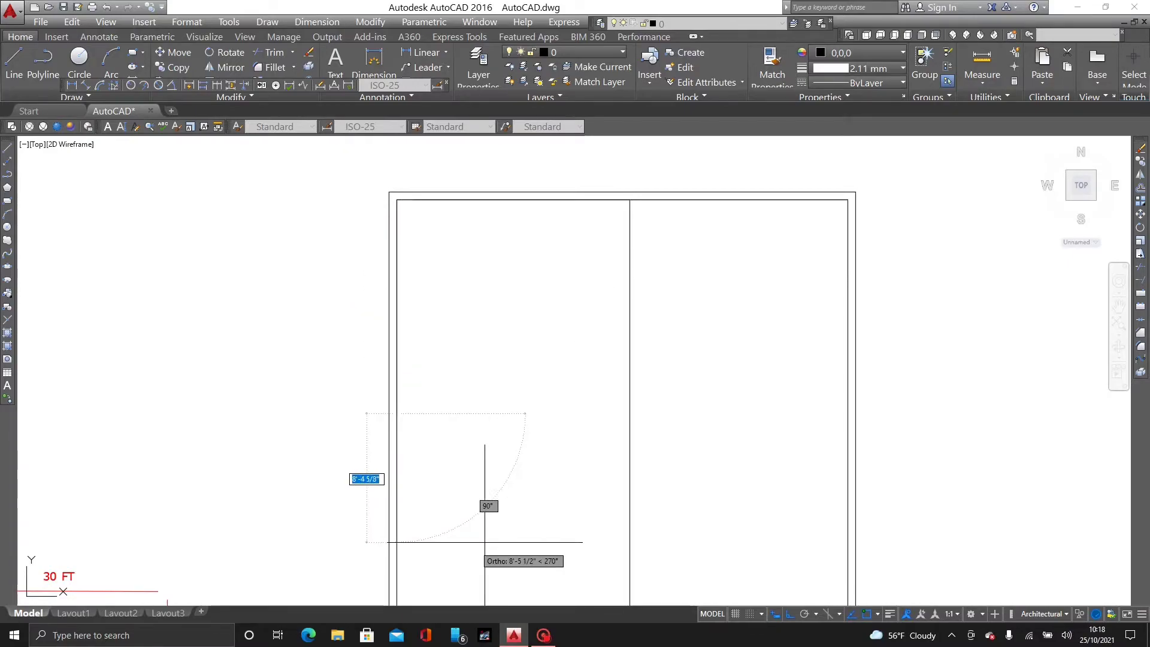
{"action": "scroll", "coordinate": [591, 429], "scroll_direction": "down", "scroll_amount": 2}
{"action": "middle_click_drag", "start_coordinate": [591, 429], "coordinate": [606, 392]}
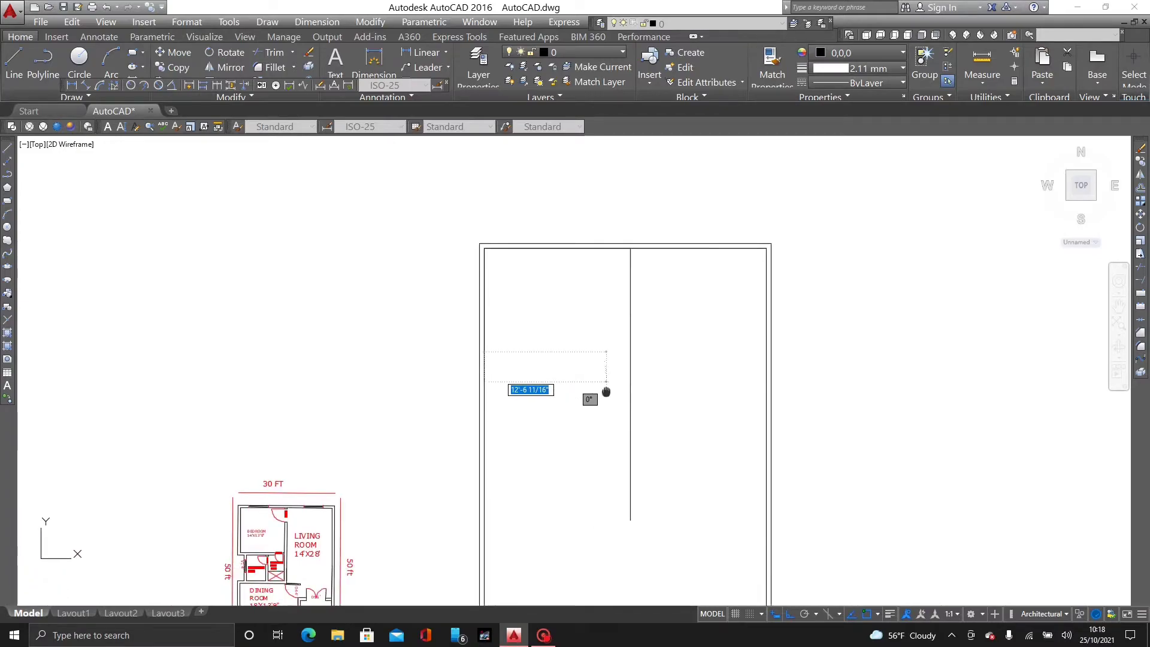
{"action": "scroll", "coordinate": [603, 390], "scroll_direction": "up", "scroll_amount": 2}
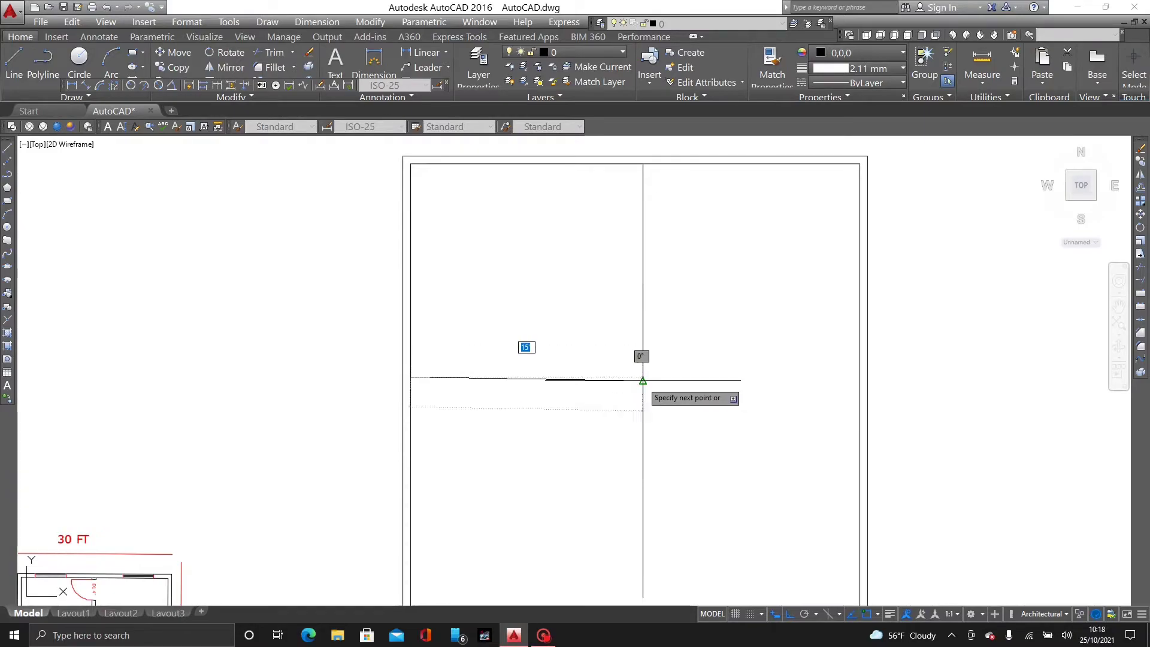
{"action": "scroll", "coordinate": [643, 380], "scroll_direction": "up", "scroll_amount": 3}
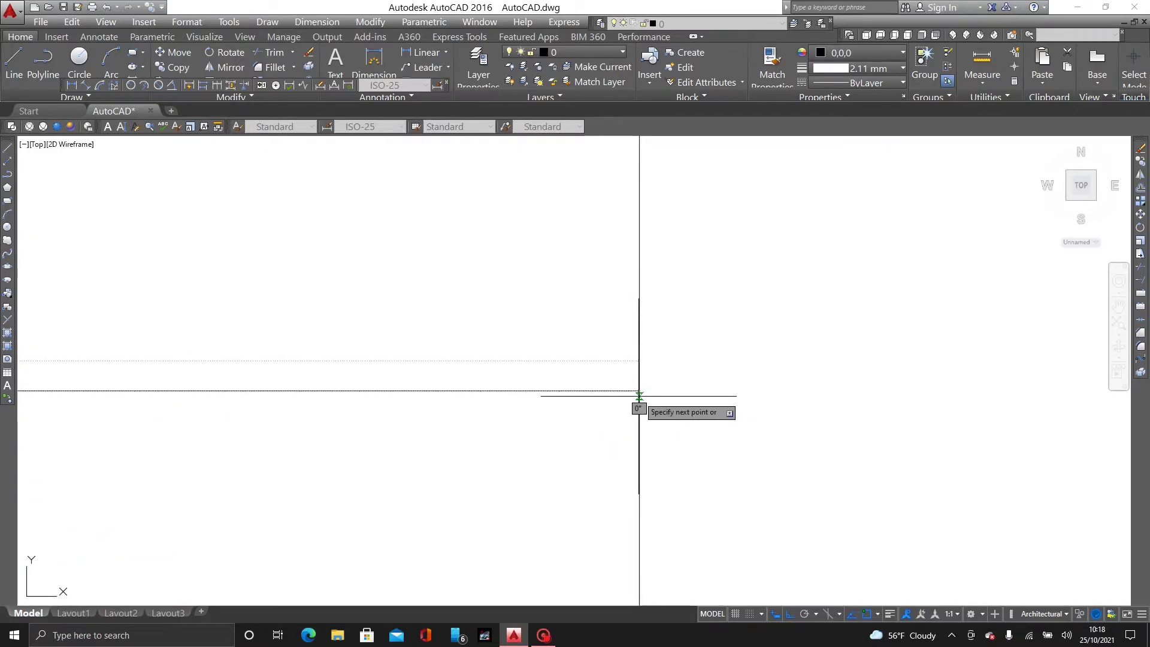
{"action": "left_click", "coordinate": [639, 396]}
{"action": "key", "text": "Escape"}
- Examine the dressing room, bathroom and dining room sizes and positions on the reference floor plan
{"action": "scroll", "coordinate": [331, 437], "scroll_direction": "down", "scroll_amount": 5}
{"action": "middle_click_drag", "start_coordinate": [333, 440], "coordinate": [360, 434]}
{"action": "middle_click_drag", "start_coordinate": [338, 267], "coordinate": [371, 353]}
{"action": "key", "text": "space"}
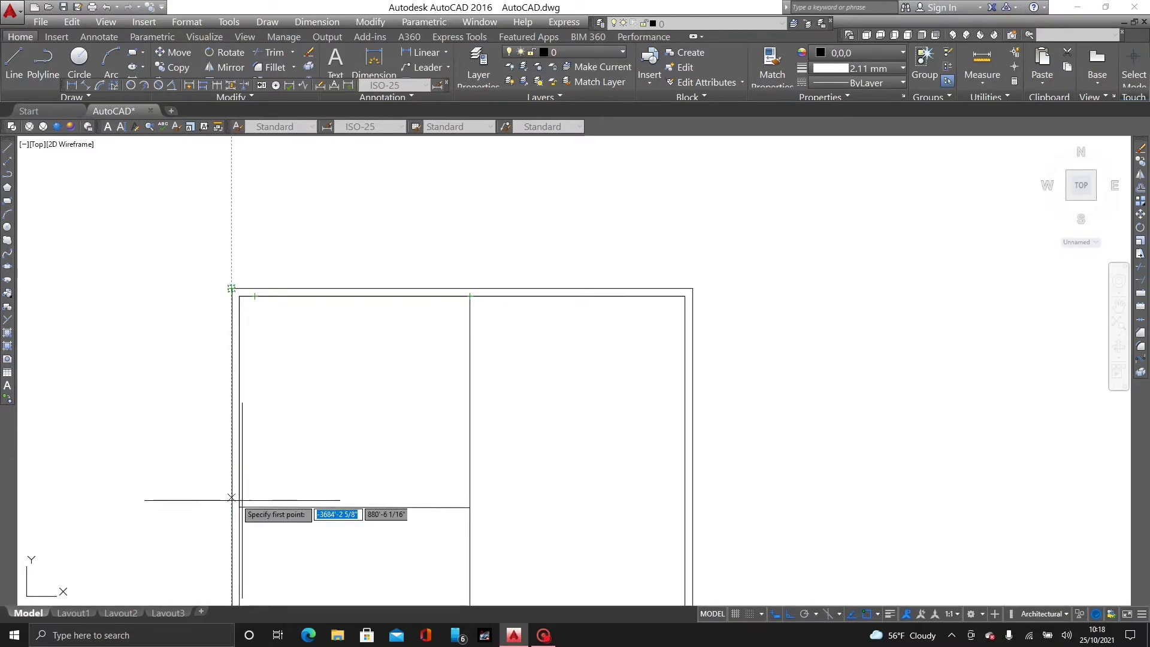
{"action": "key", "text": "Escape"}
{"action": "scroll", "coordinate": [547, 354], "scroll_direction": "down", "scroll_amount": 4}
{"action": "key", "text": "Return"}
{"action": "scroll", "coordinate": [334, 483], "scroll_direction": "up", "scroll_amount": 5}
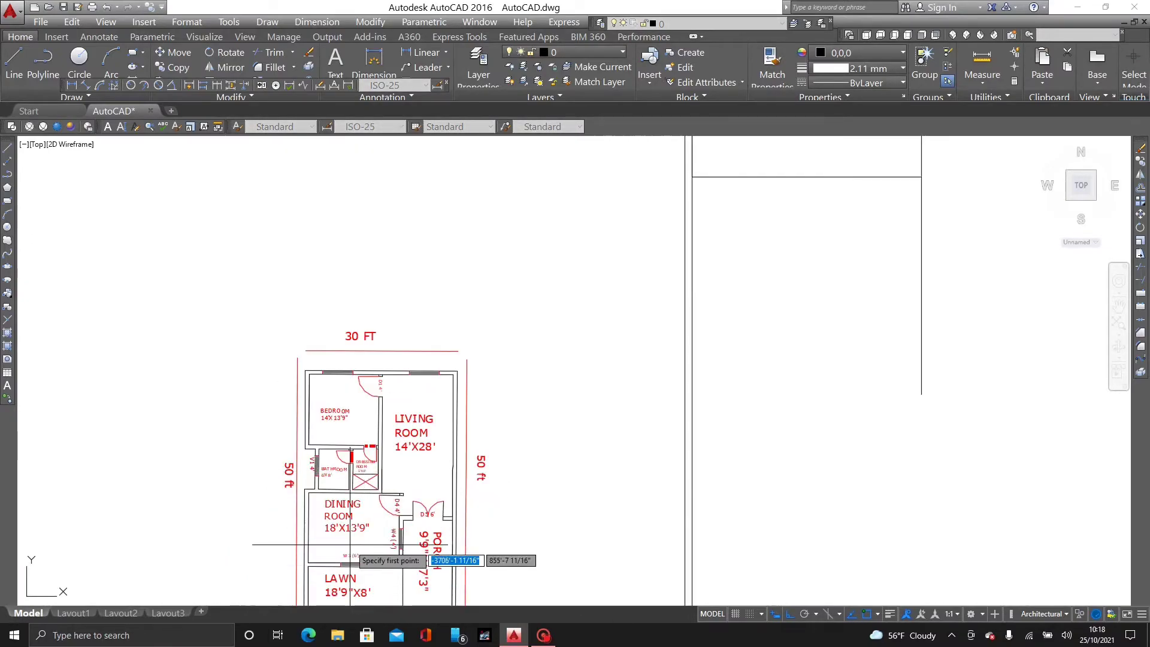
{"action": "scroll", "coordinate": [350, 545], "scroll_direction": "up", "scroll_amount": 4}
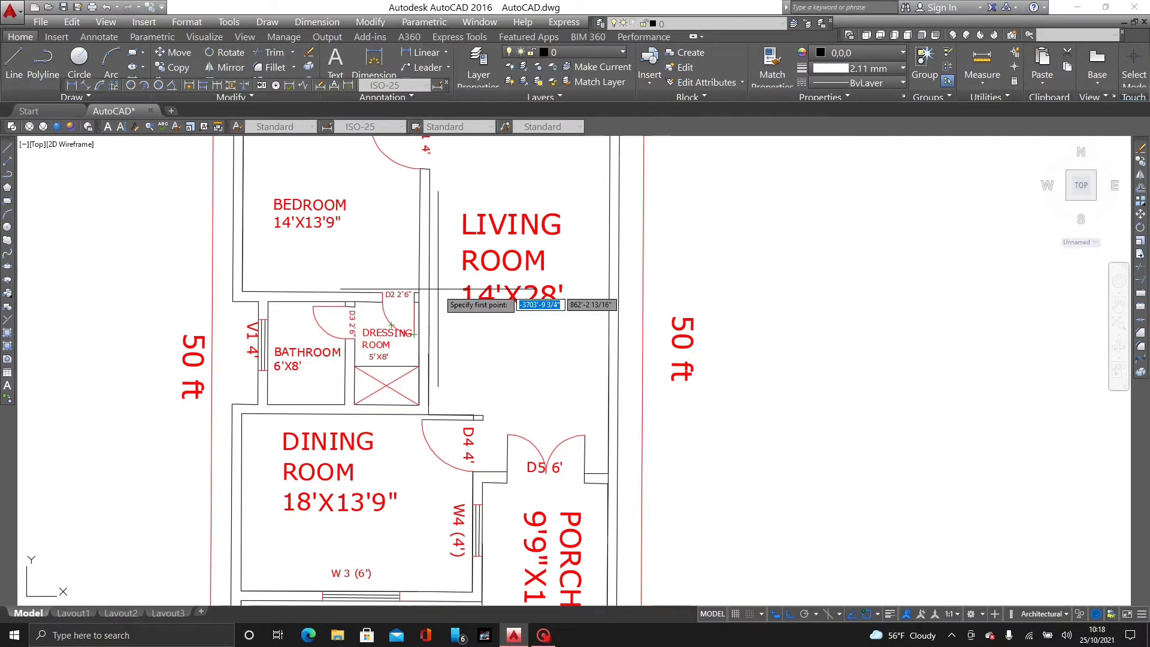
{"action": "scroll", "coordinate": [789, 271], "scroll_direction": "down", "scroll_amount": 4}
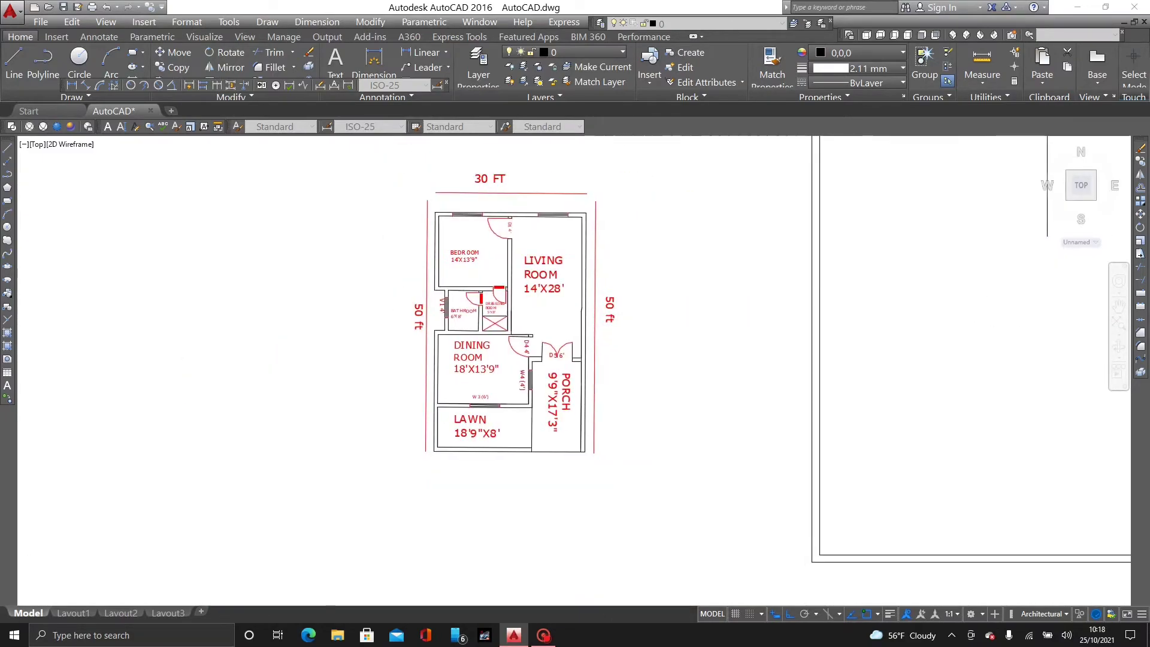
{"action": "scroll", "coordinate": [535, 501], "scroll_direction": "up", "scroll_amount": 2}
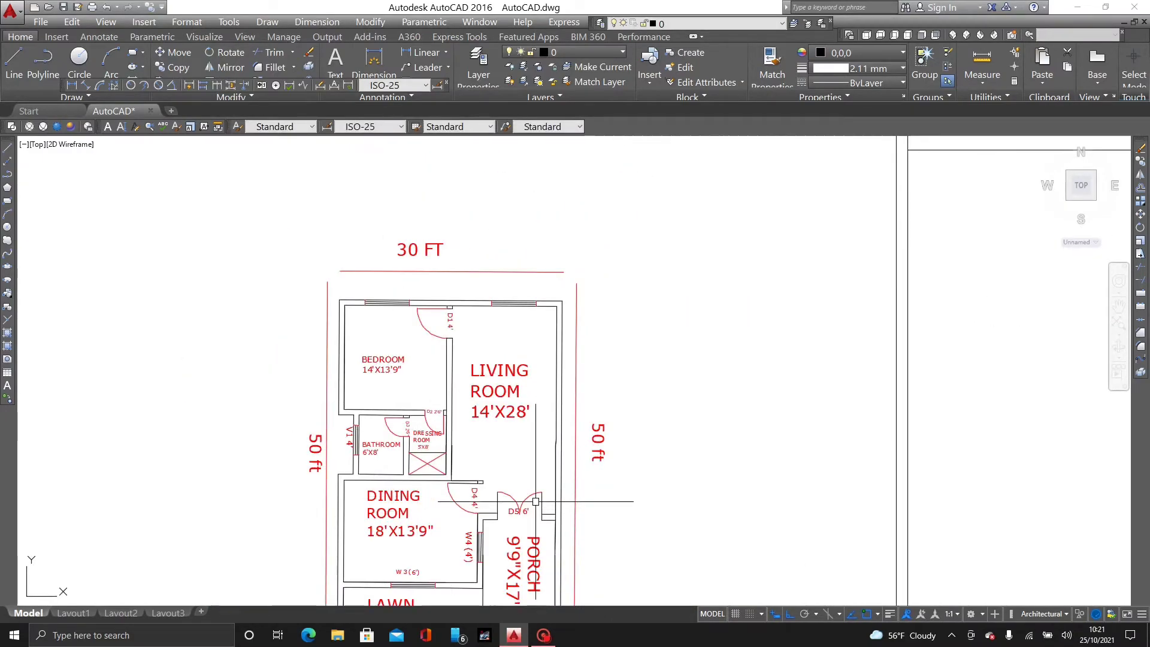
- Draw the dressing room outline below the bedroom, 5' wide from the living-room partition, closing it at the partition's lower end
{"action": "type", "text": "l"}
{"action": "key", "text": "Return"}
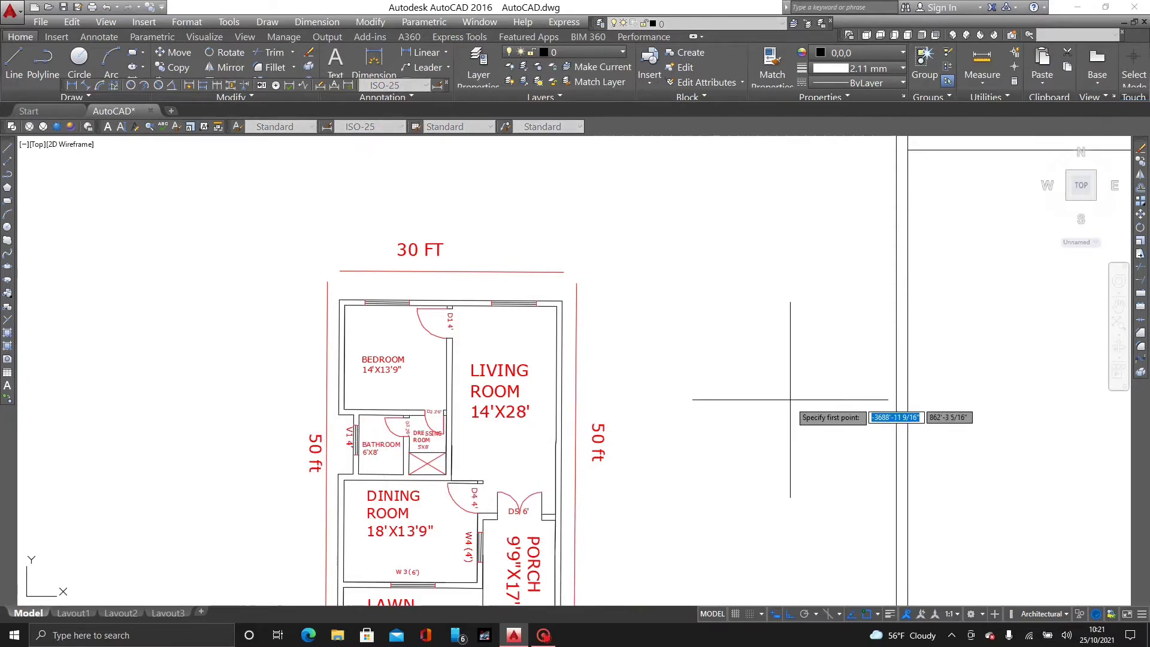
{"action": "middle_click_drag", "start_coordinate": [737, 306], "coordinate": [150, 400]}
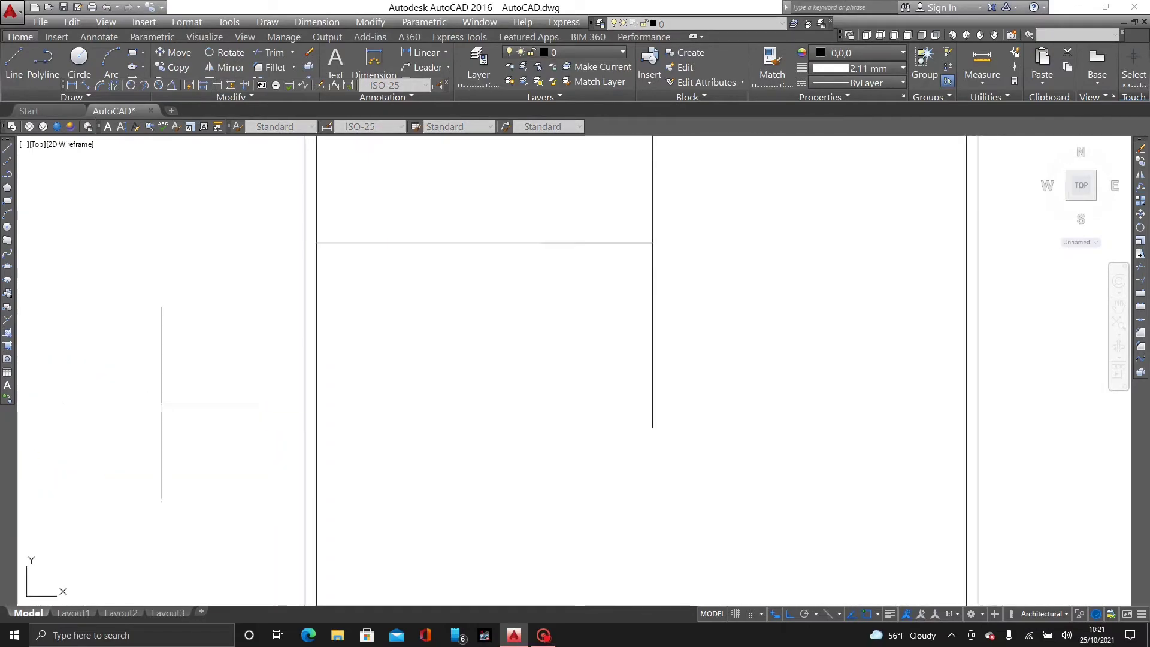
{"action": "left_click", "coordinate": [653, 242]}
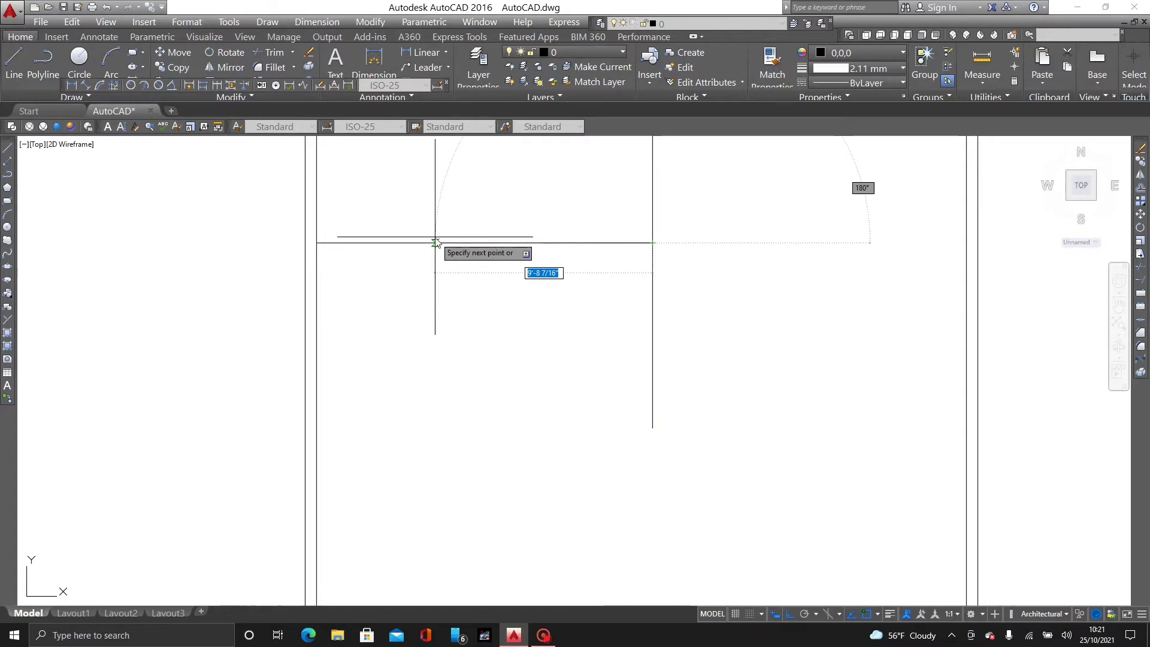
{"action": "key", "text": "Return"}
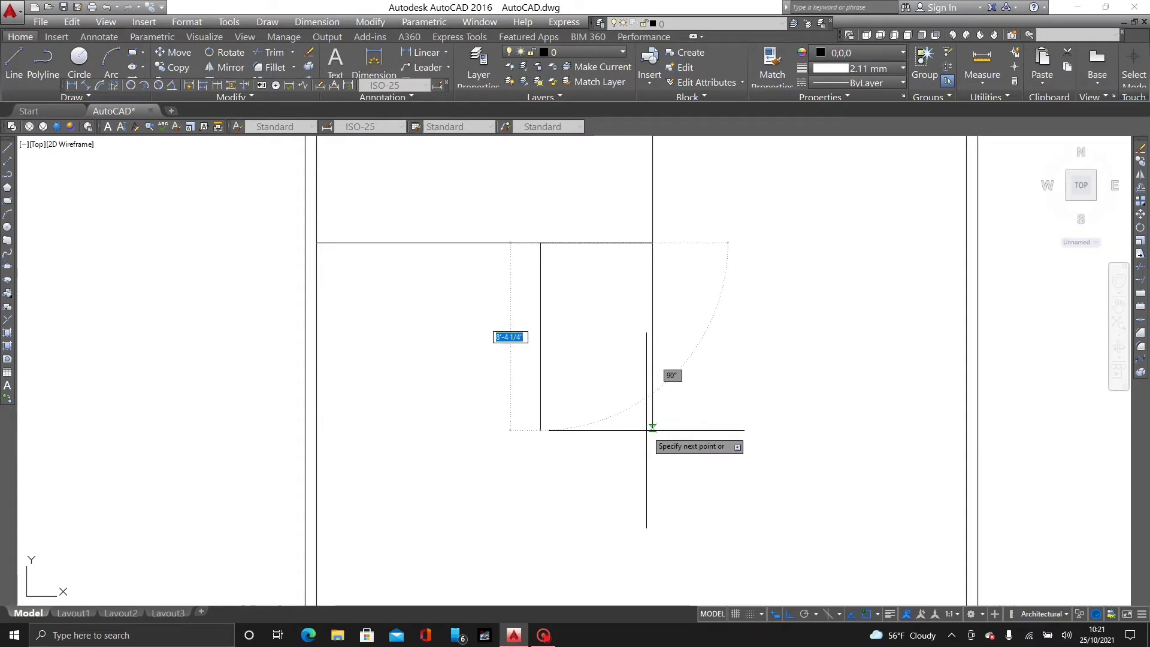
{"action": "left_click", "coordinate": [541, 428]}
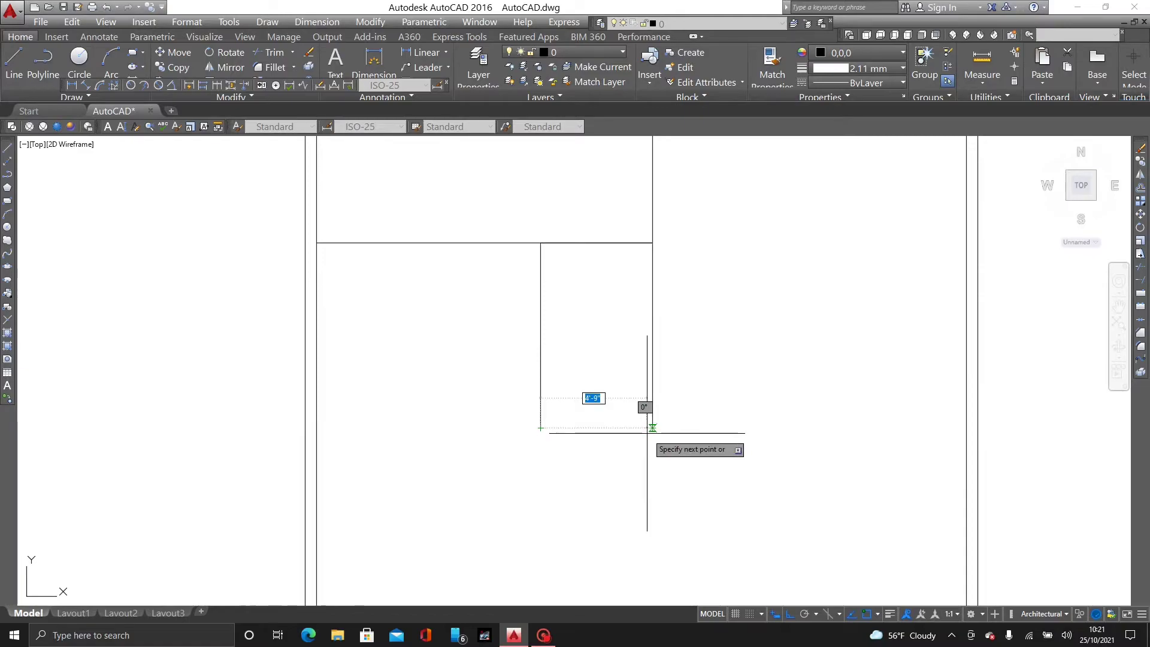
{"action": "key", "text": "Escape"}
- Examine the bathroom's size and its position beside the dressing room on the reference floor plan
{"action": "scroll", "coordinate": [352, 358], "scroll_direction": "down", "scroll_amount": 4}
{"action": "middle_click_drag", "start_coordinate": [352, 358], "coordinate": [490, 358]}
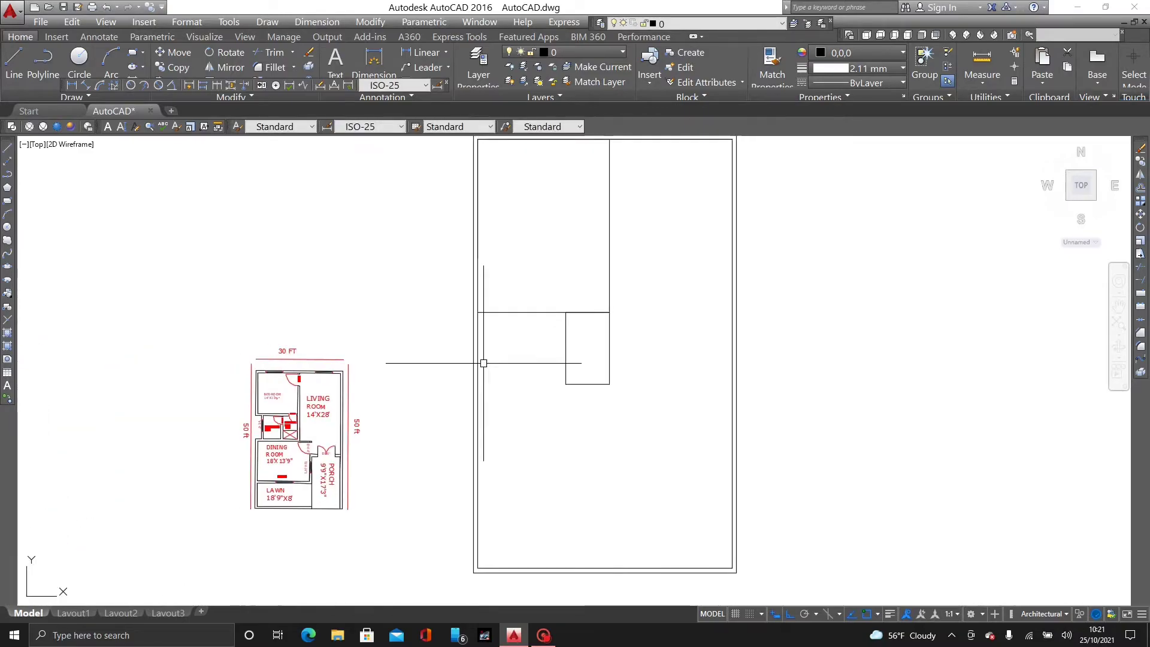
{"action": "scroll", "coordinate": [288, 434], "scroll_direction": "up", "scroll_amount": 6}
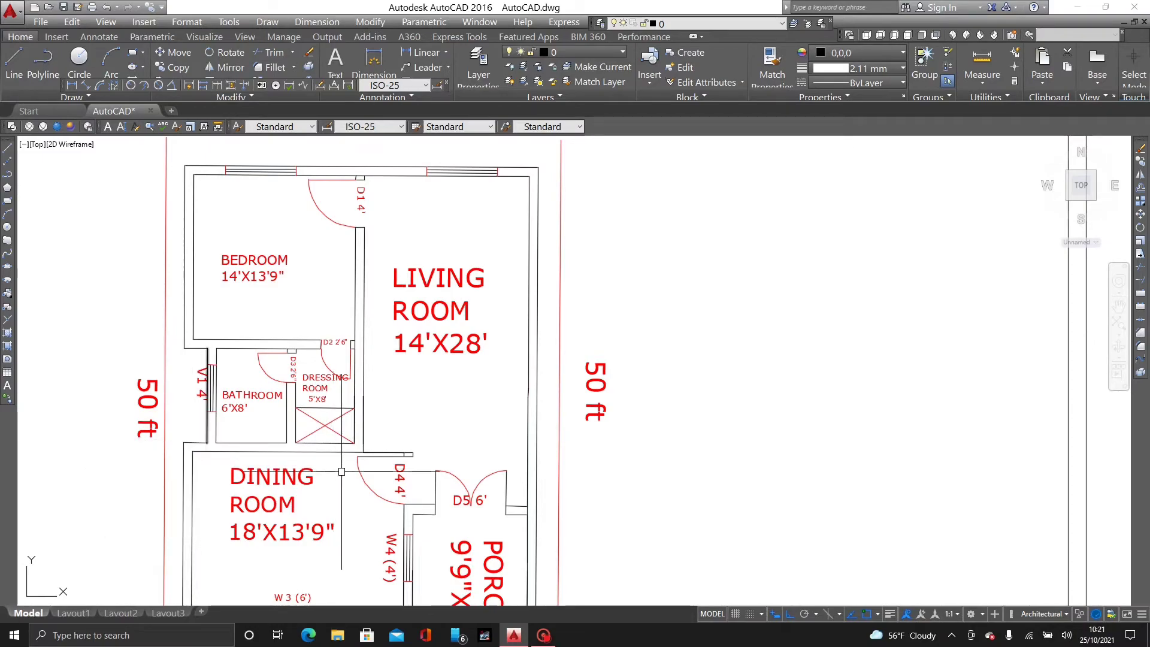
{"action": "scroll", "coordinate": [490, 401], "scroll_direction": "down", "scroll_amount": 2}
{"action": "mouse_move", "coordinate": [750, 379]}
{"action": "middle_mouse_down"}
{"action": "mouse_move", "coordinate": [314, 455]}
{"action": "mouse_move", "coordinate": [406, 441]}
{"action": "mouse_move", "coordinate": [711, 495]}
{"action": "mouse_move", "coordinate": [698, 413]}
{"action": "middle_mouse_up"}
{"action": "scroll", "coordinate": [314, 456], "scroll_direction": "down", "scroll_amount": 2}
{"action": "scroll", "coordinate": [391, 415], "scroll_direction": "up", "scroll_amount": 2}
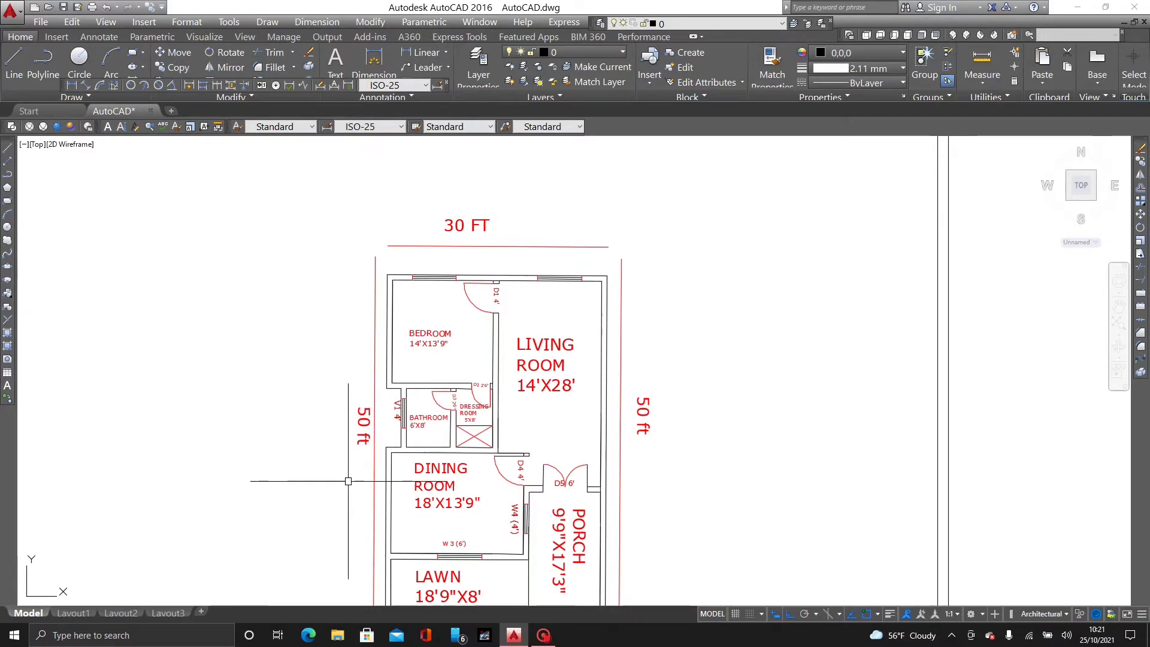
{"action": "scroll", "coordinate": [378, 471], "scroll_direction": "up", "scroll_amount": 2}
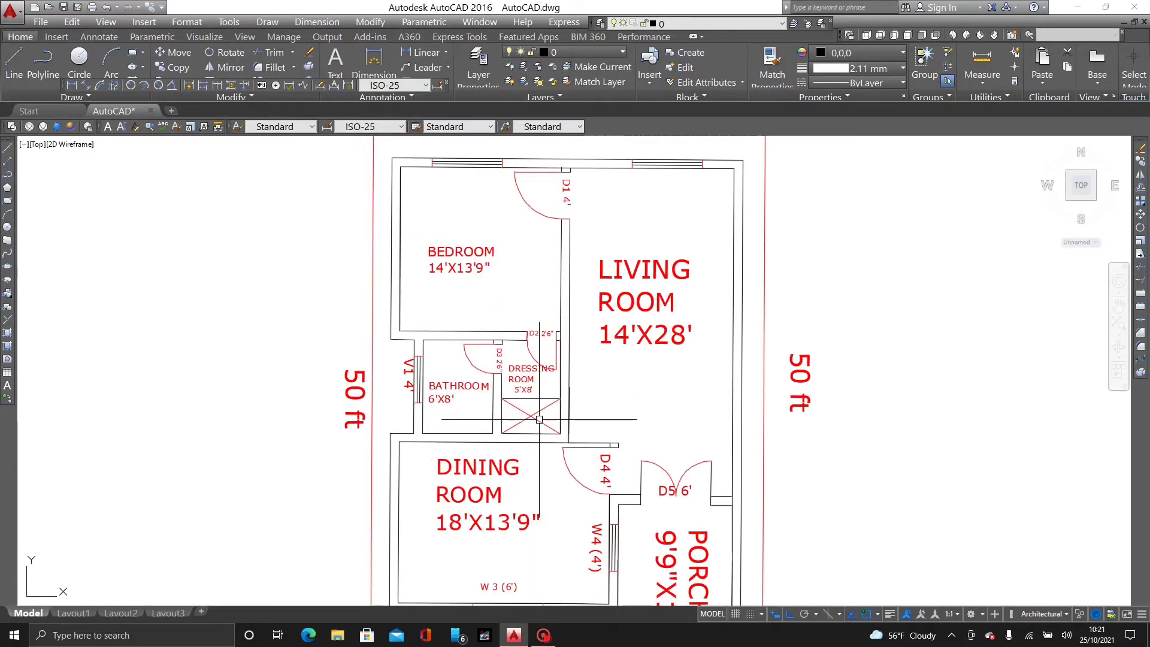
{"action": "scroll", "coordinate": [539, 419], "scroll_direction": "down", "scroll_amount": 2}
- Draw the bathroom outline 6' wide from the dressing room's upper-left corner, closing it at the dressing room's lower-left corner
{"action": "middle_click_drag", "start_coordinate": [498, 323], "coordinate": [176, 557]}
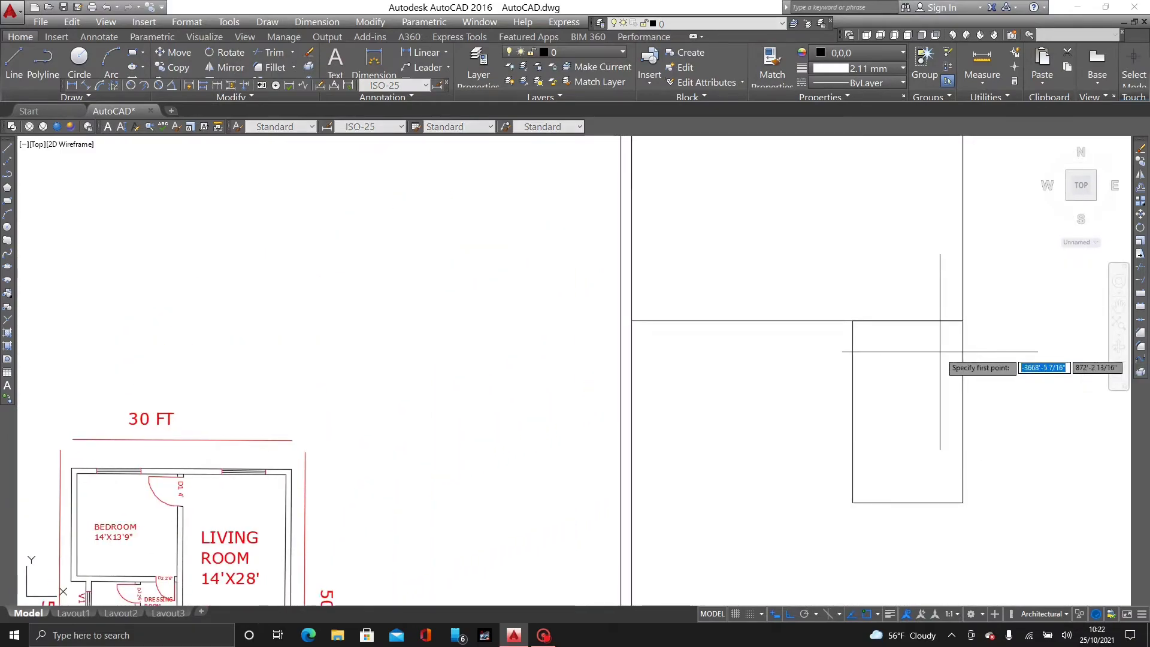
{"action": "left_click", "coordinate": [849, 321]}
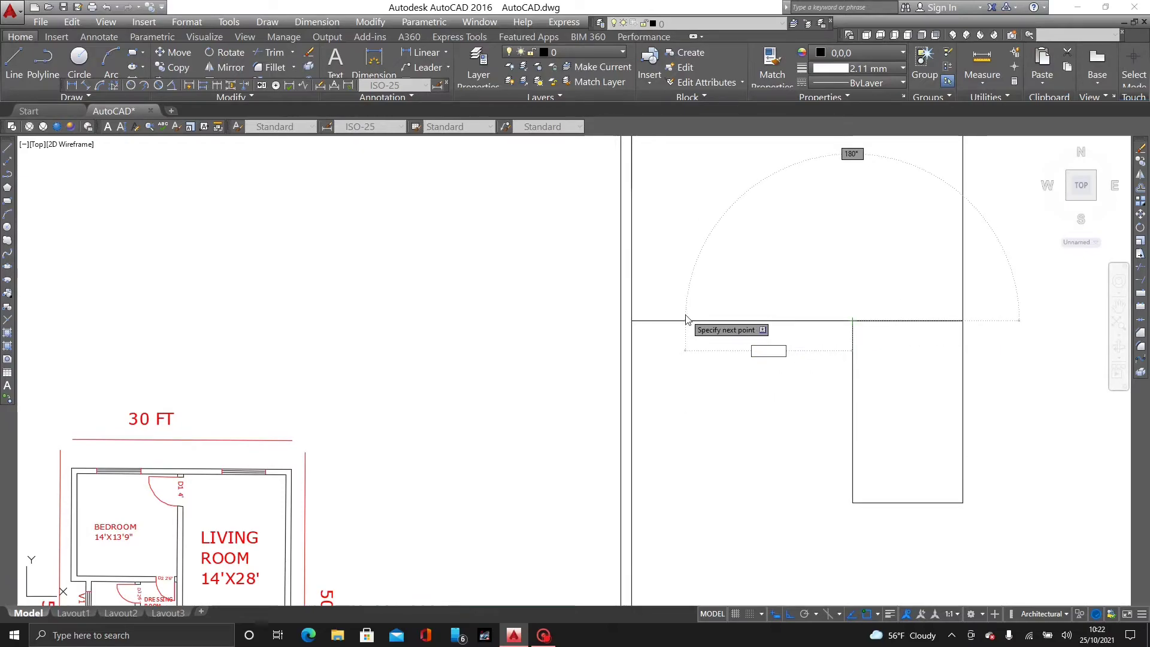
{"action": "key", "text": "Return"}
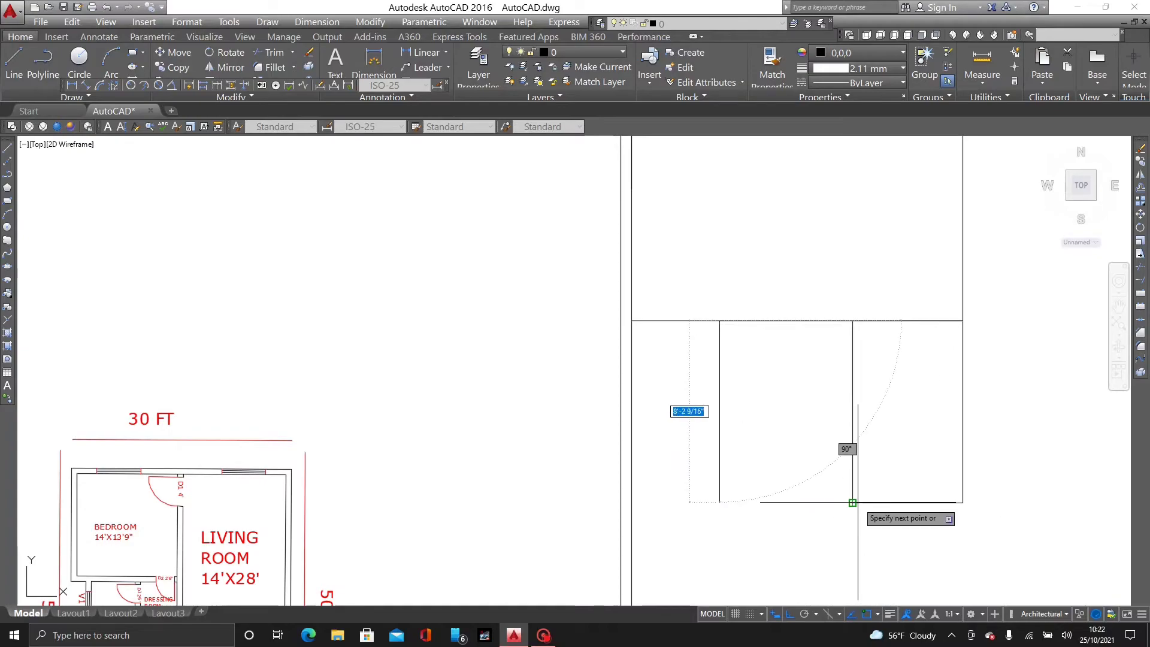
{"action": "left_click", "coordinate": [720, 502]}
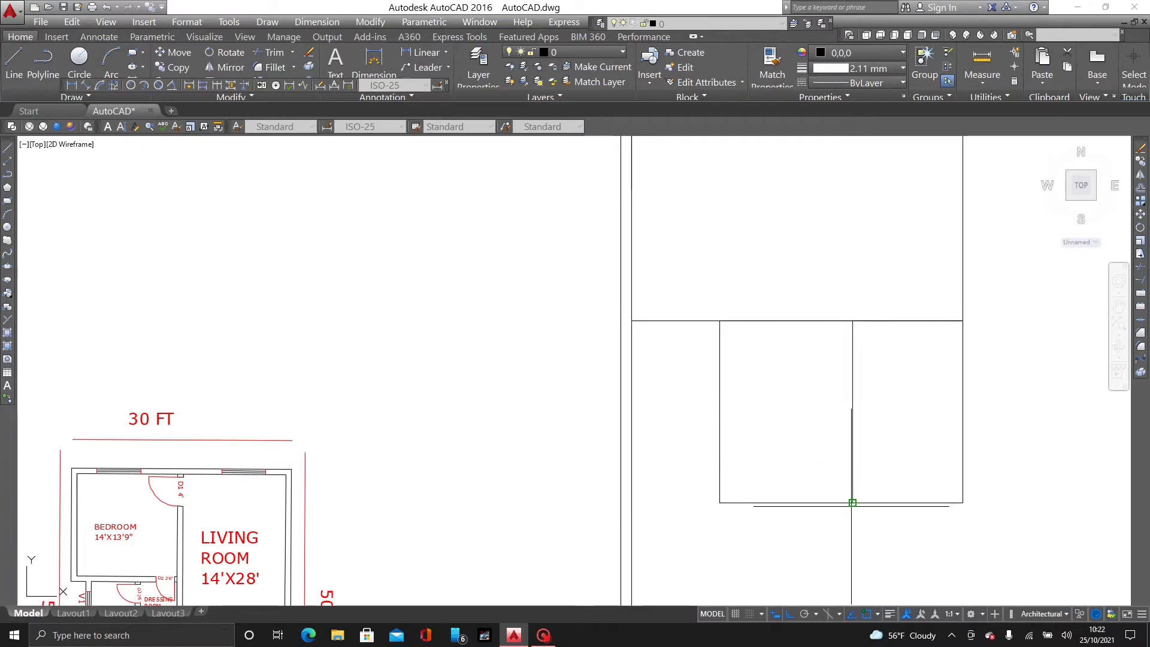
- Examine the dining room's size and its position below the bathroom on the reference floor plan
{"action": "scroll", "coordinate": [779, 467], "scroll_direction": "down", "scroll_amount": 4}
{"action": "scroll", "coordinate": [492, 339], "scroll_direction": "up", "scroll_amount": 2}
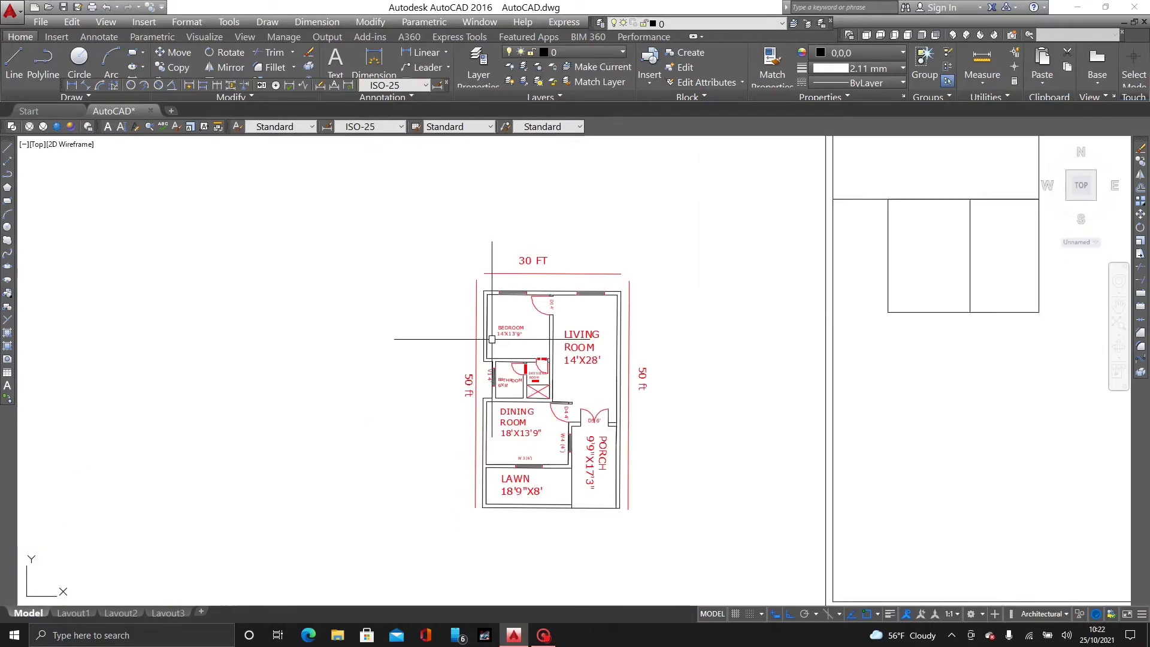
{"action": "scroll", "coordinate": [736, 366], "scroll_direction": "up", "scroll_amount": 2}
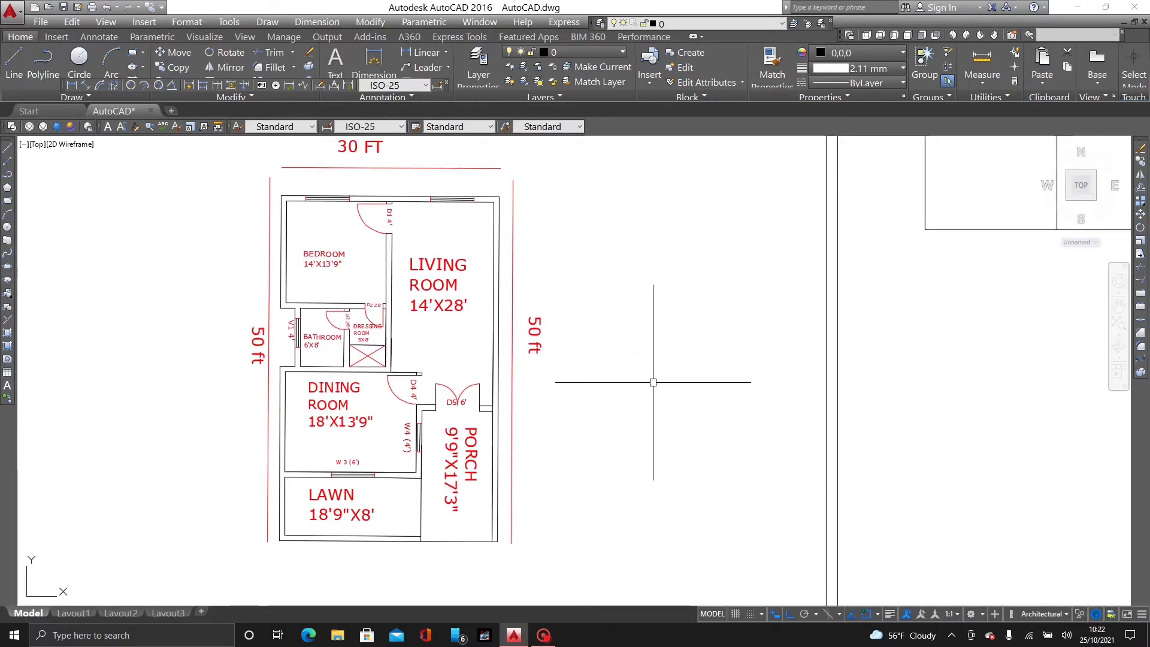
{"action": "scroll", "coordinate": [655, 303], "scroll_direction": "down", "scroll_amount": 2}
{"action": "scroll", "coordinate": [557, 347], "scroll_direction": "down", "scroll_amount": 1}
{"action": "scroll", "coordinate": [490, 368], "scroll_direction": "up", "scroll_amount": 1}
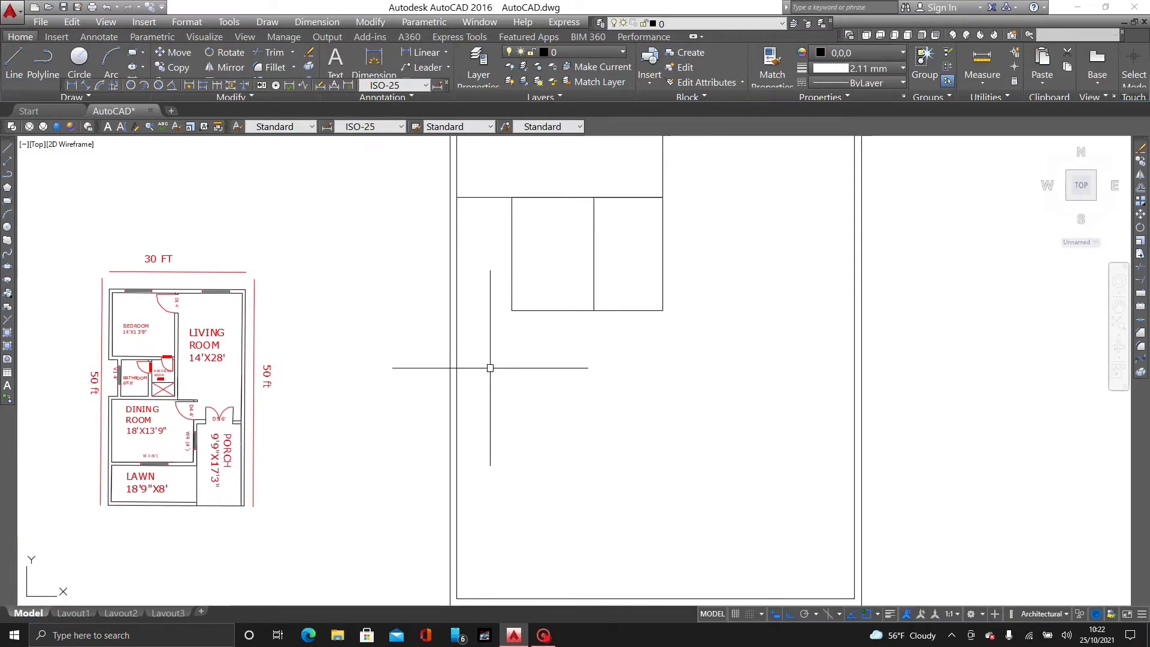
- Draw the dining room's 18' top wall line rightward from the left wall's inner face, level with the bathroom's bottom edge
{"action": "type", "text": "l"}
{"action": "key", "text": "Return"}
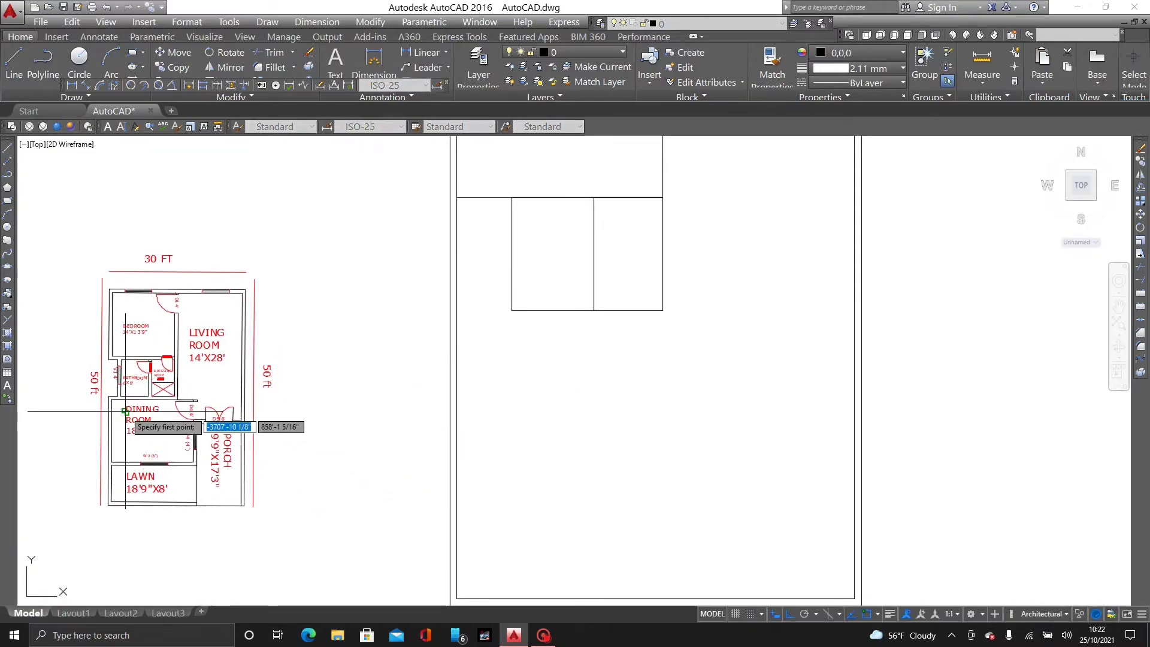
{"action": "middle_click_drag", "start_coordinate": [466, 463], "coordinate": [680, 398]}
{"action": "scroll", "coordinate": [222, 369], "scroll_direction": "up", "scroll_amount": 2}
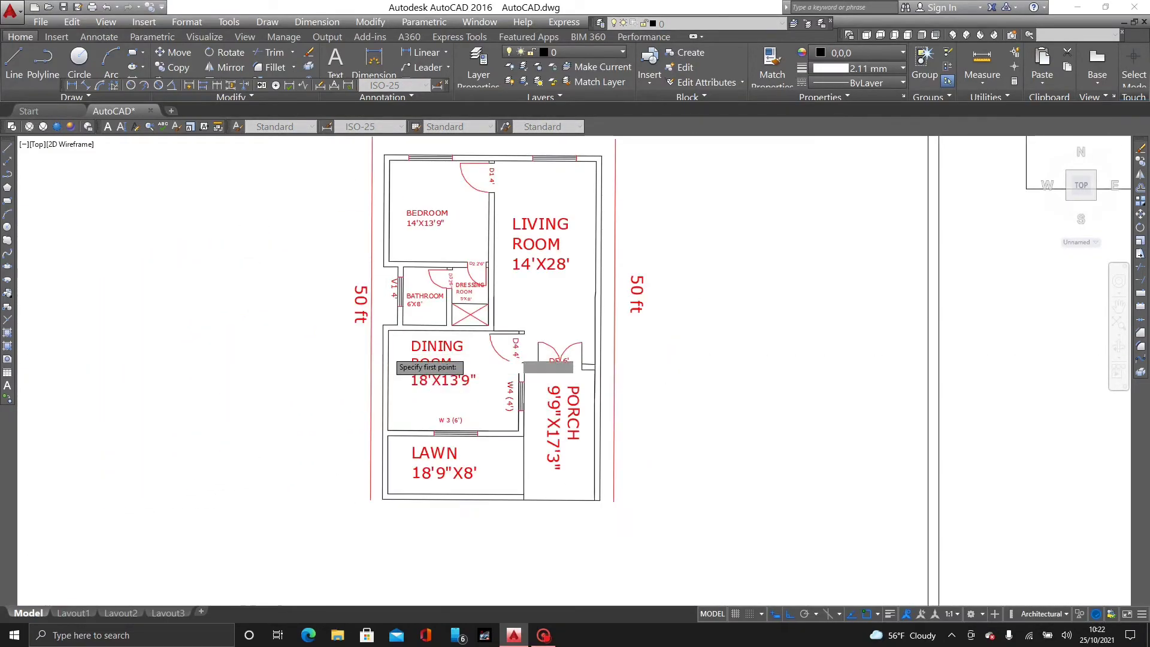
{"action": "scroll", "coordinate": [386, 365], "scroll_direction": "up", "scroll_amount": 2}
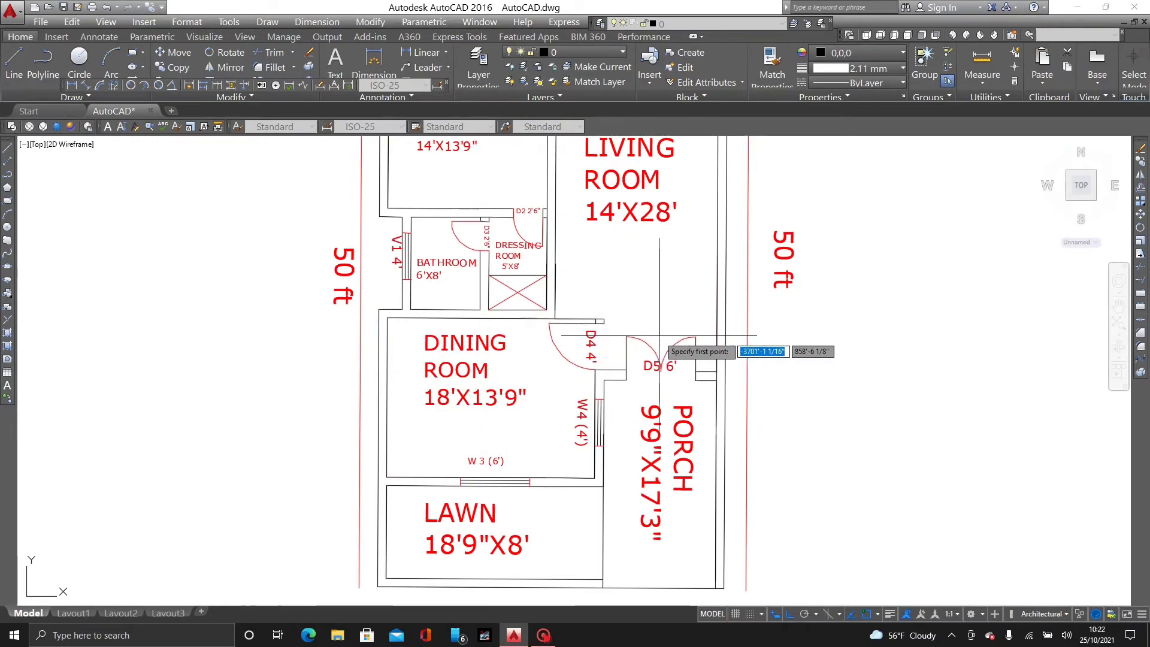
{"action": "scroll", "coordinate": [658, 338], "scroll_direction": "down", "scroll_amount": 2}
{"action": "scroll", "coordinate": [657, 337], "scroll_direction": "down", "scroll_amount": 3}
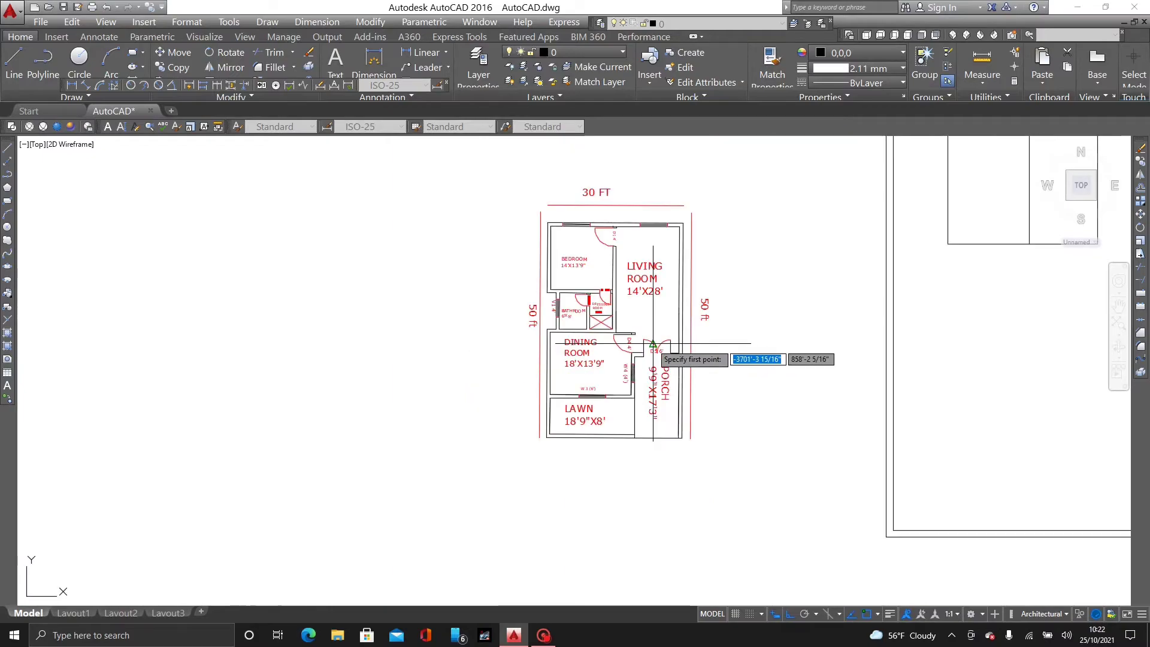
{"action": "middle_click_drag", "start_coordinate": [613, 342], "coordinate": [154, 491]}
{"action": "scroll", "coordinate": [154, 491], "scroll_direction": "up", "scroll_amount": 2}
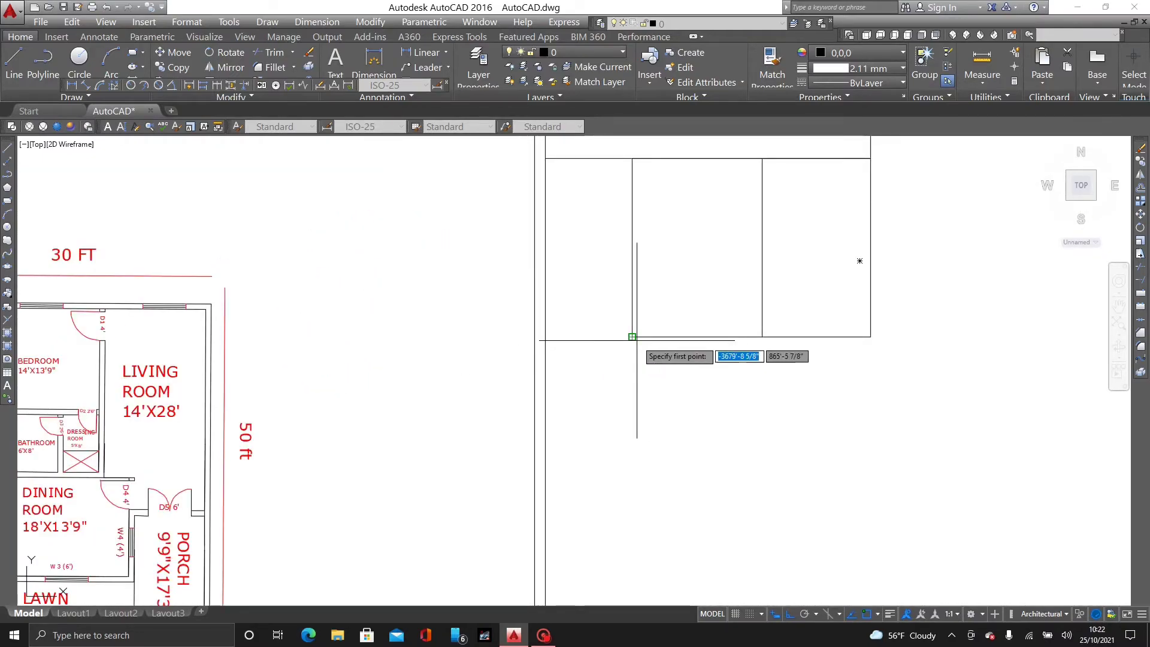
{"action": "left_click", "coordinate": [545, 337]}
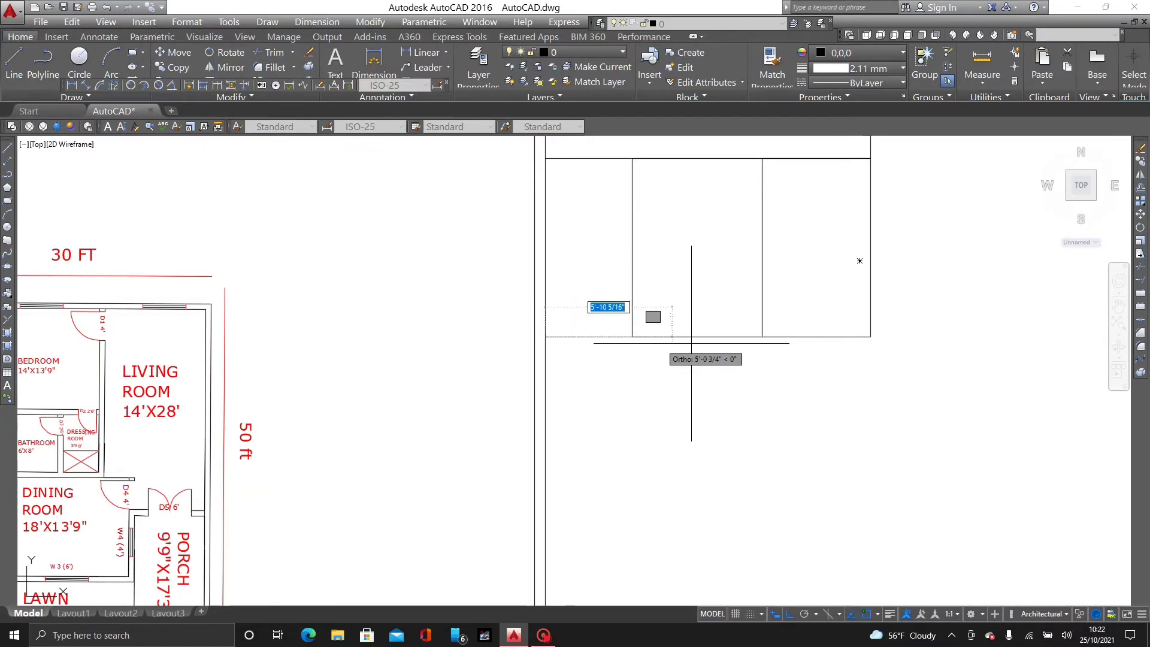
{"action": "middle_click_drag", "start_coordinate": [1010, 348], "coordinate": [938, 335]}
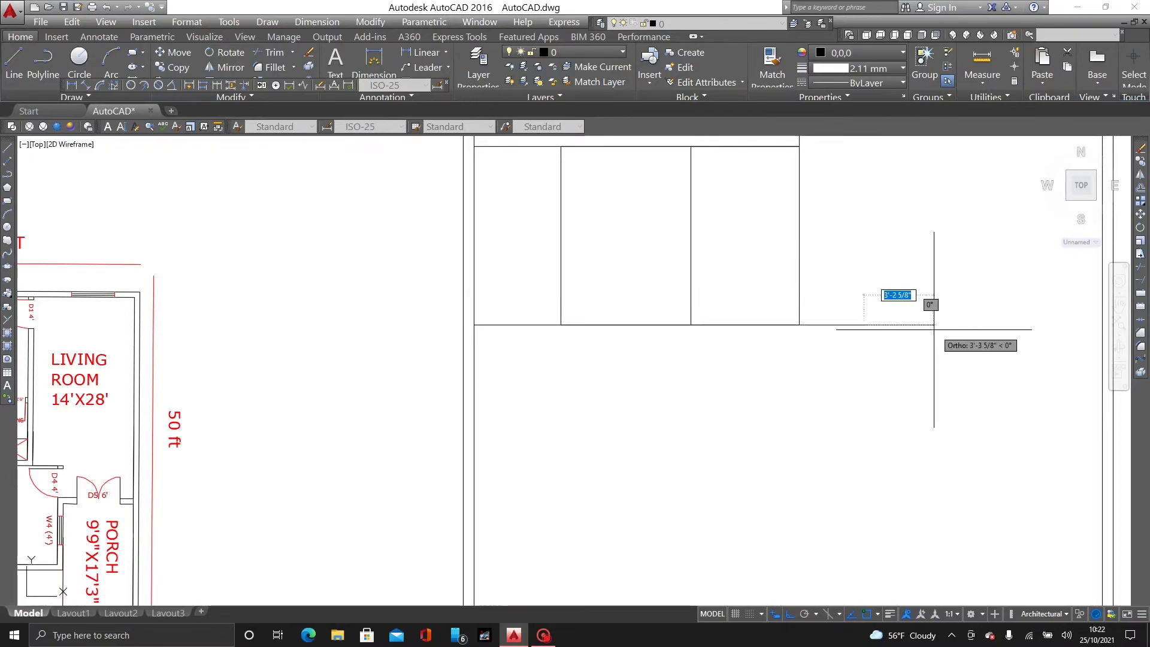
- Continue the line 13'9" downward and across to the left wall's inner face, closing the dining room outline
{"action": "scroll", "coordinate": [910, 360], "scroll_direction": "down", "scroll_amount": 6}
{"action": "middle_click_drag", "start_coordinate": [911, 385], "coordinate": [878, 305]}
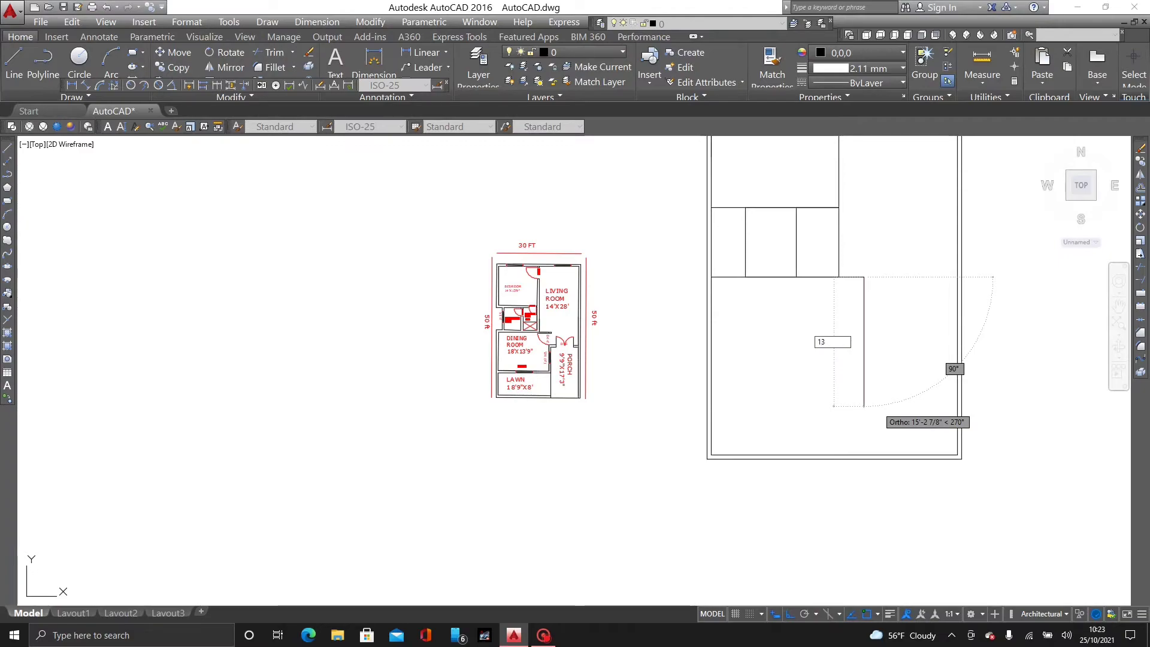
{"action": "key", "text": "Return"}
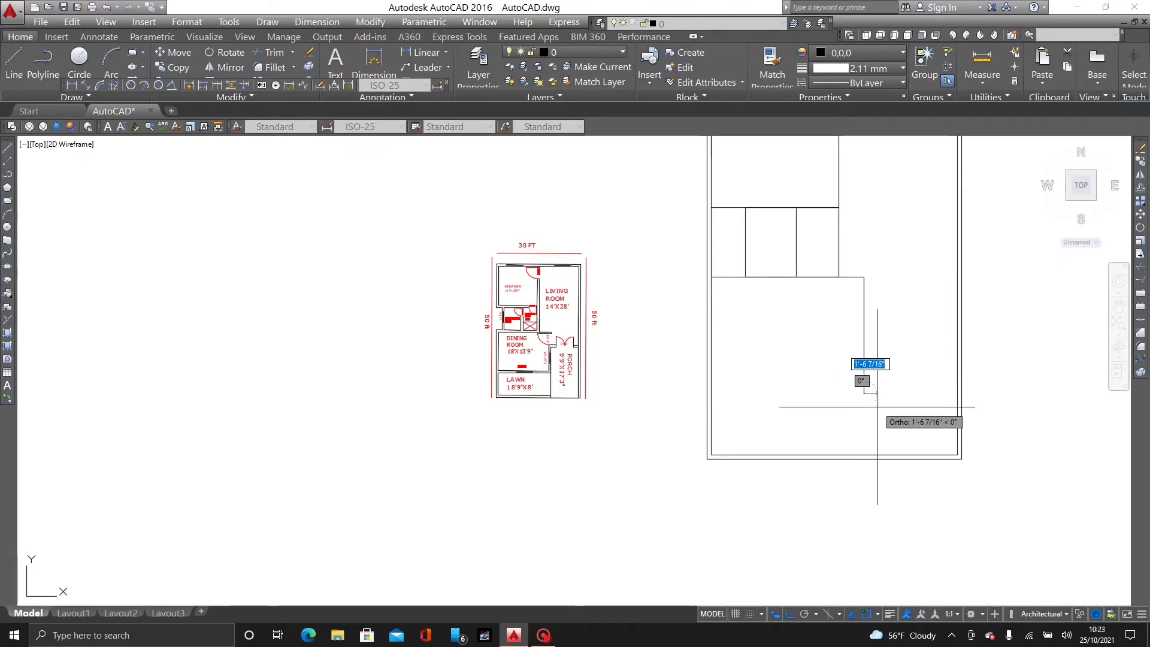
{"action": "middle_click_drag", "start_coordinate": [772, 359], "coordinate": [731, 356]}
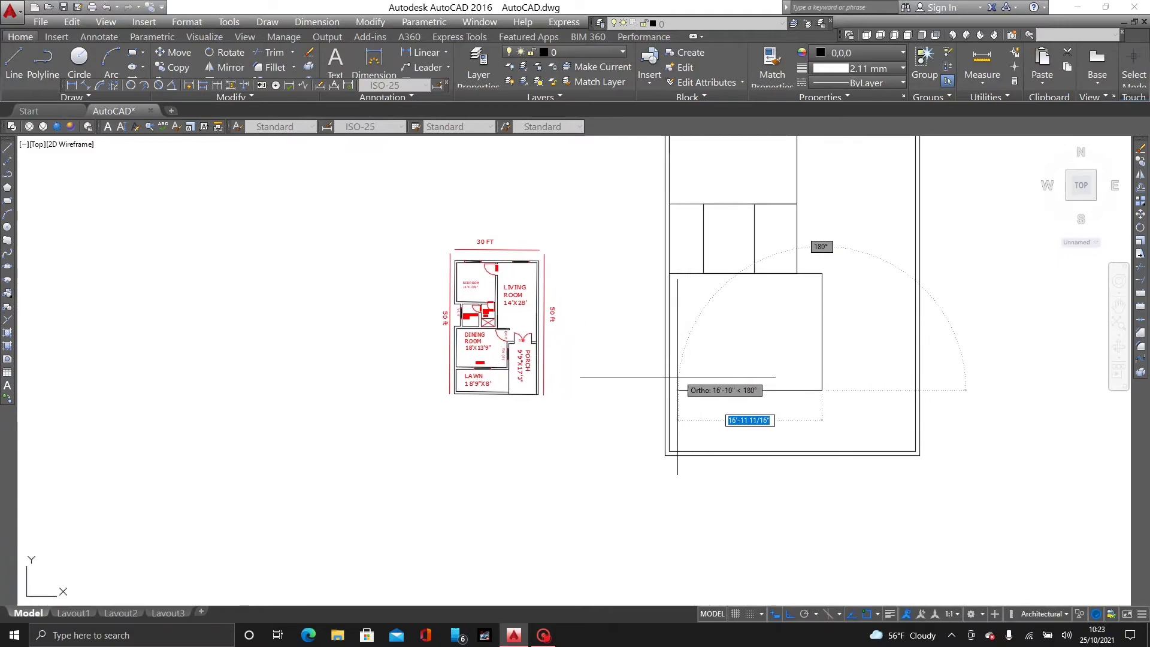
{"action": "scroll", "coordinate": [671, 389], "scroll_direction": "up", "scroll_amount": 4}
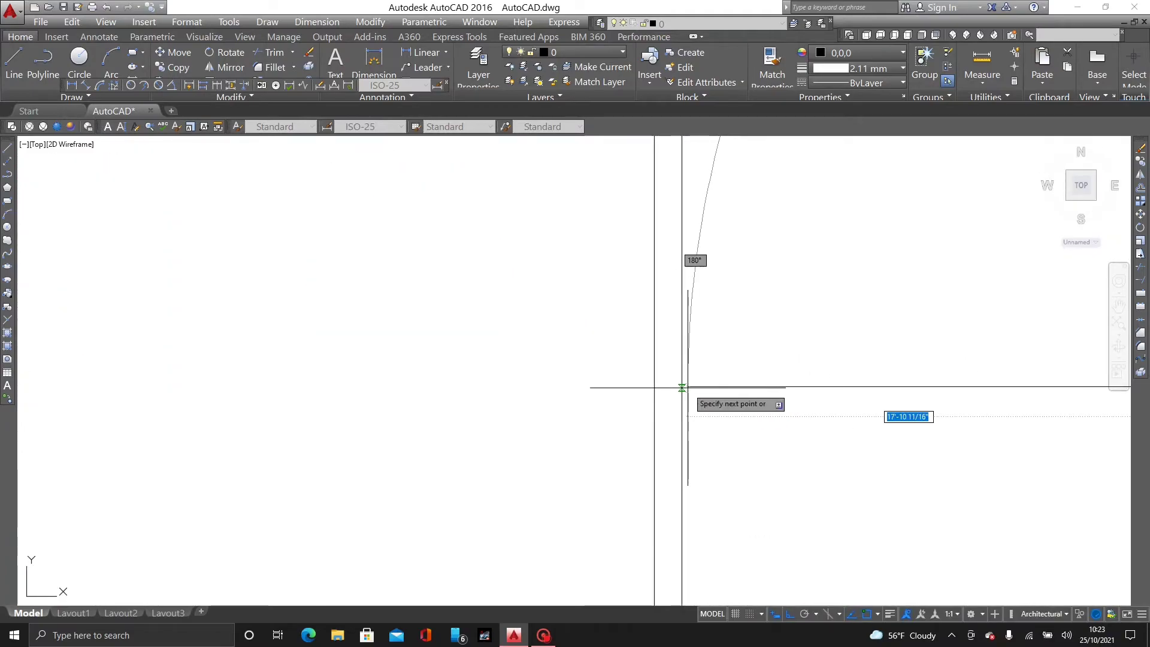
{"action": "key", "text": "Escape"}
{"action": "scroll", "coordinate": [680, 388], "scroll_direction": "down", "scroll_amount": 5}
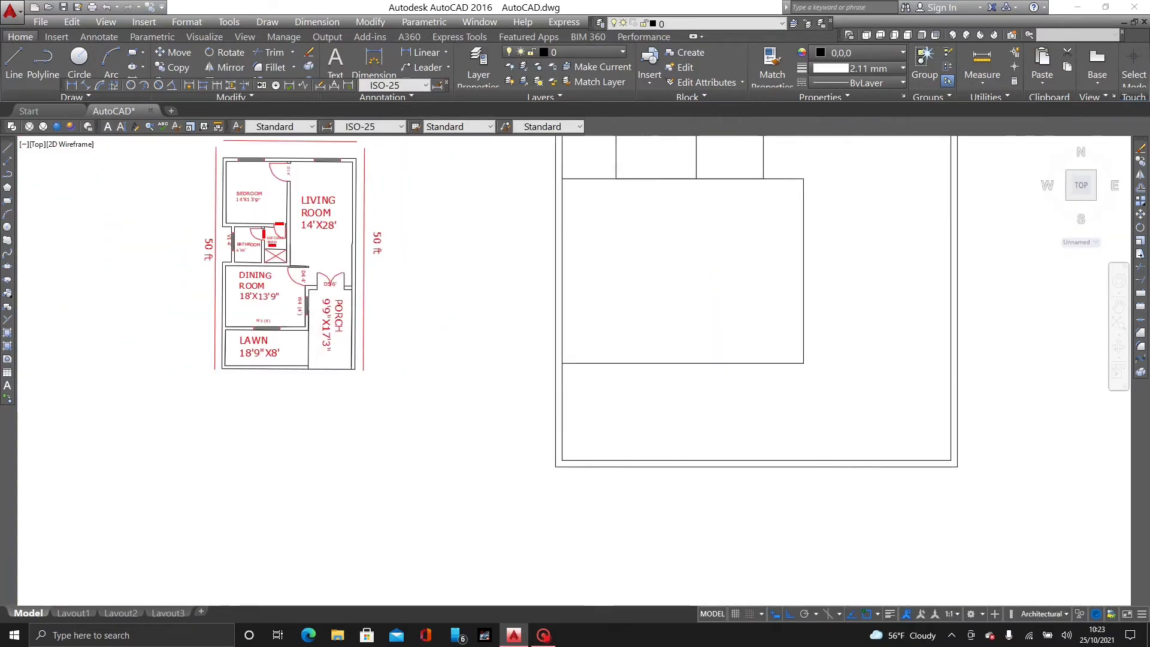
- Draw a line from the dining room's lower-right corner straight down to the bottom wall's inner face
{"action": "scroll", "coordinate": [636, 342], "scroll_direction": "down", "scroll_amount": 2}
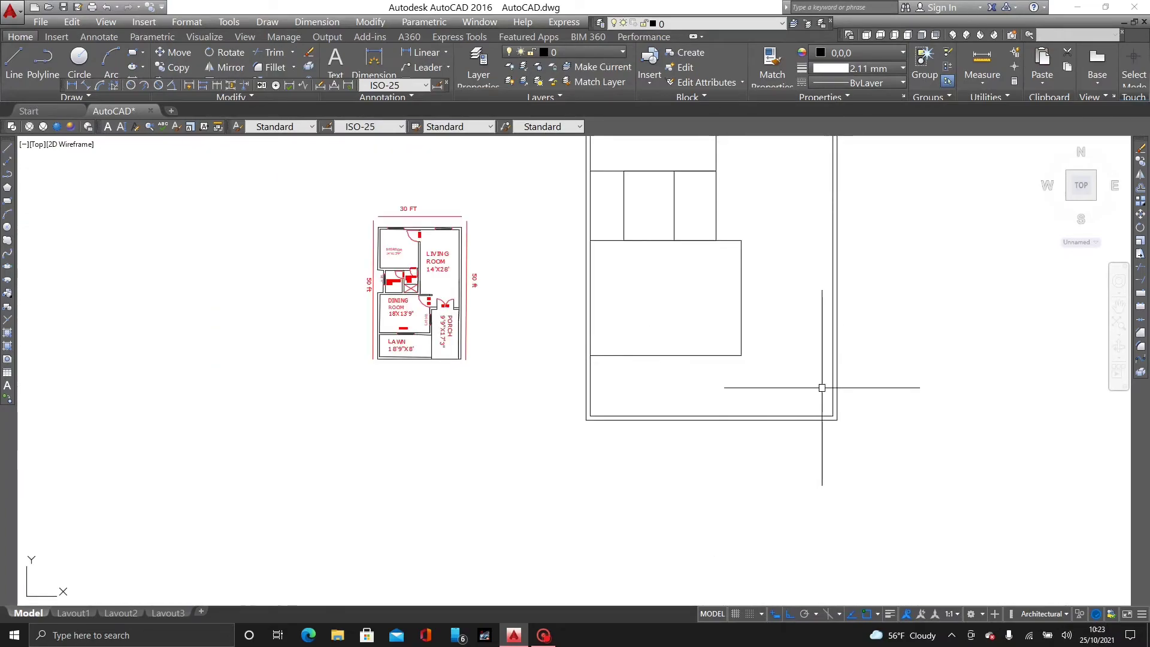
{"action": "scroll", "coordinate": [715, 393], "scroll_direction": "up", "scroll_amount": 2}
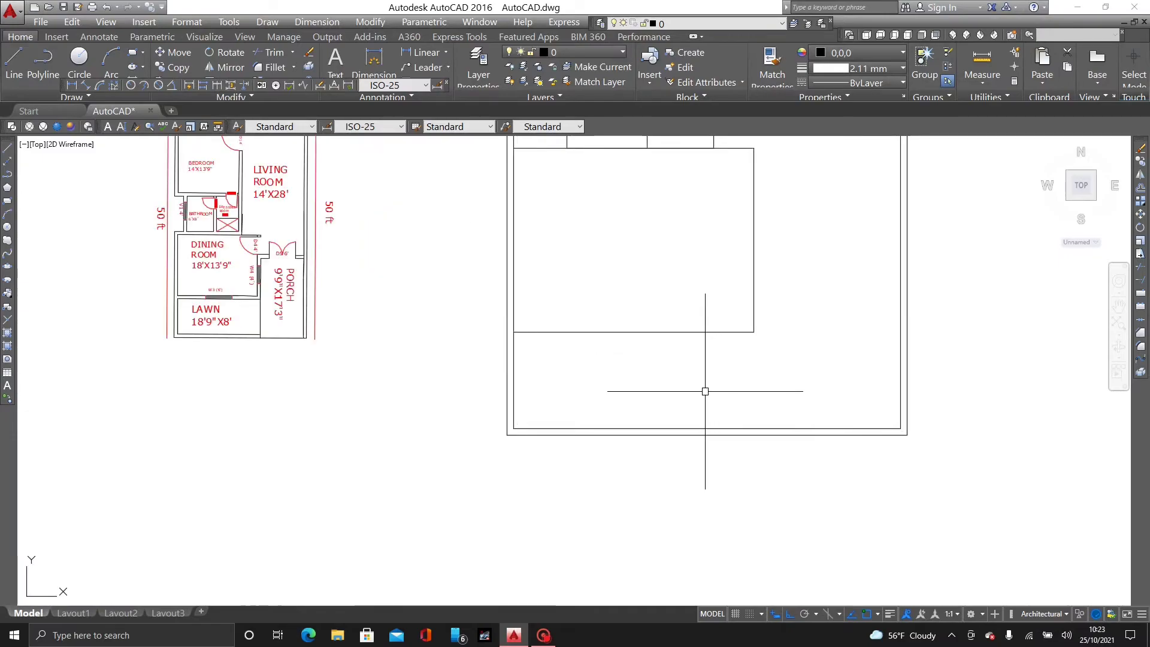
{"action": "type", "text": "l"}
{"action": "key", "text": "Return"}
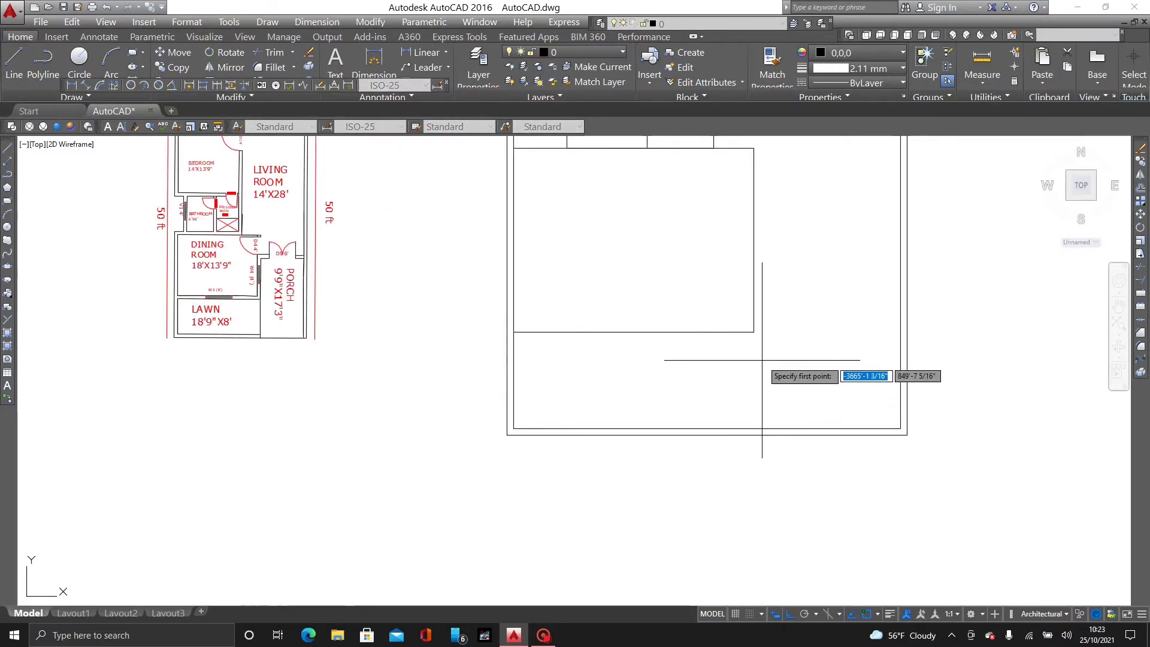
{"action": "mouse_move", "coordinate": [803, 303]}
{"action": "middle_mouse_down"}
{"action": "mouse_move", "coordinate": [711, 404]}
{"action": "mouse_move", "coordinate": [706, 479]}
{"action": "mouse_move", "coordinate": [692, 496]}
{"action": "middle_mouse_up"}
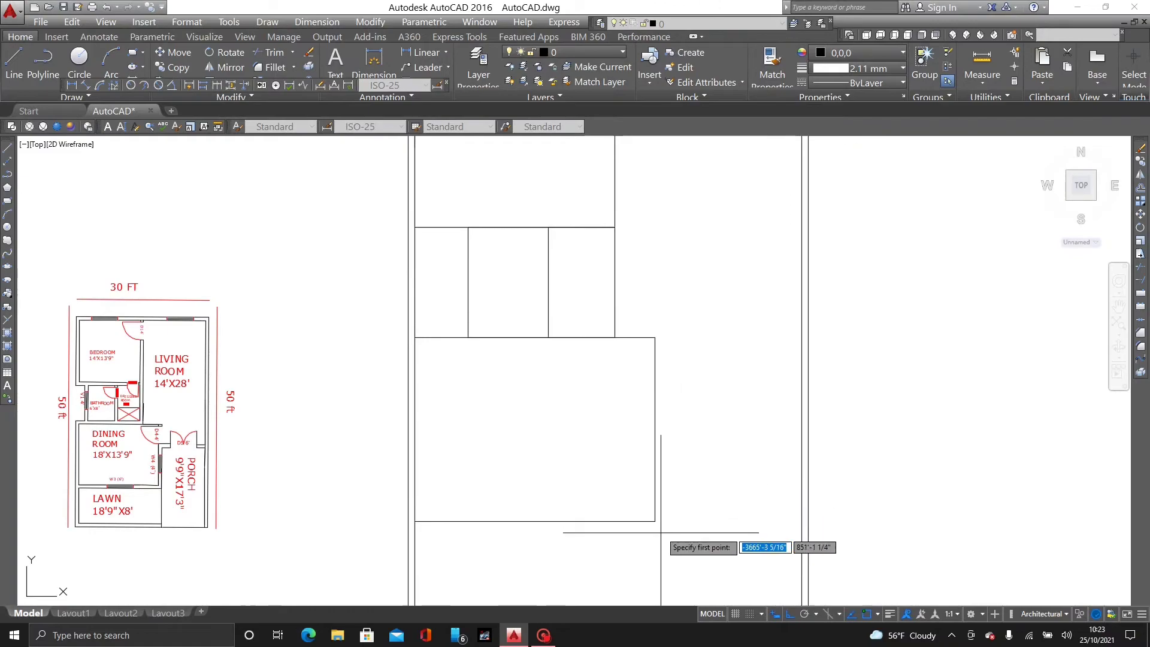
{"action": "middle_click_drag", "start_coordinate": [665, 544], "coordinate": [676, 421]}
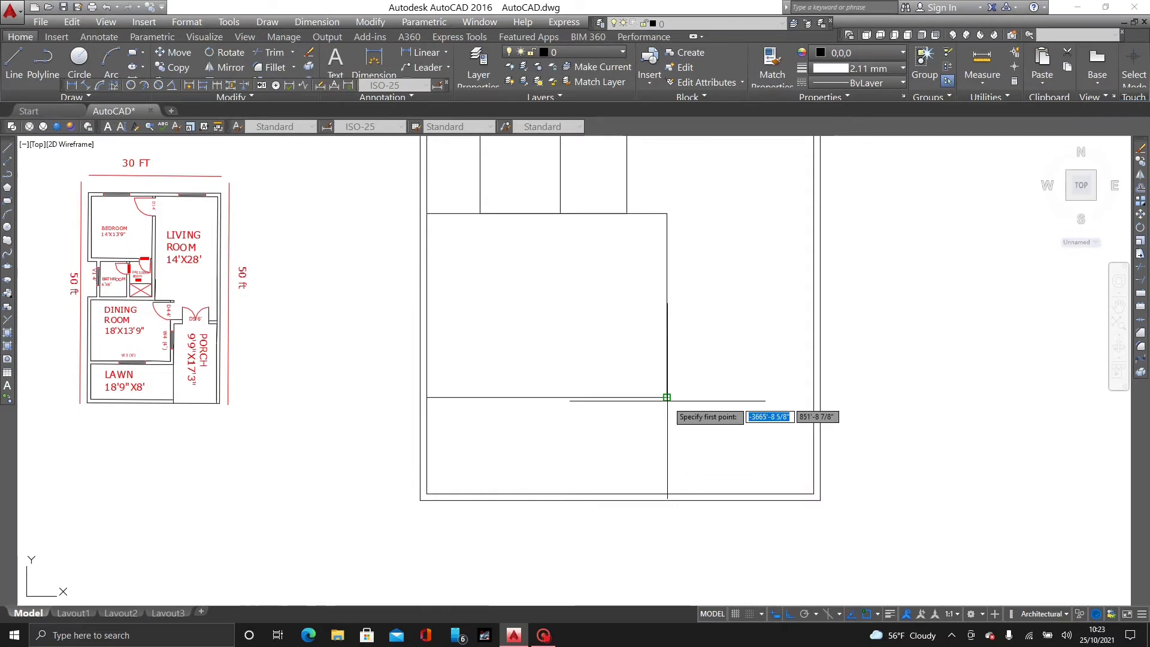
{"action": "left_click", "coordinate": [667, 494]}
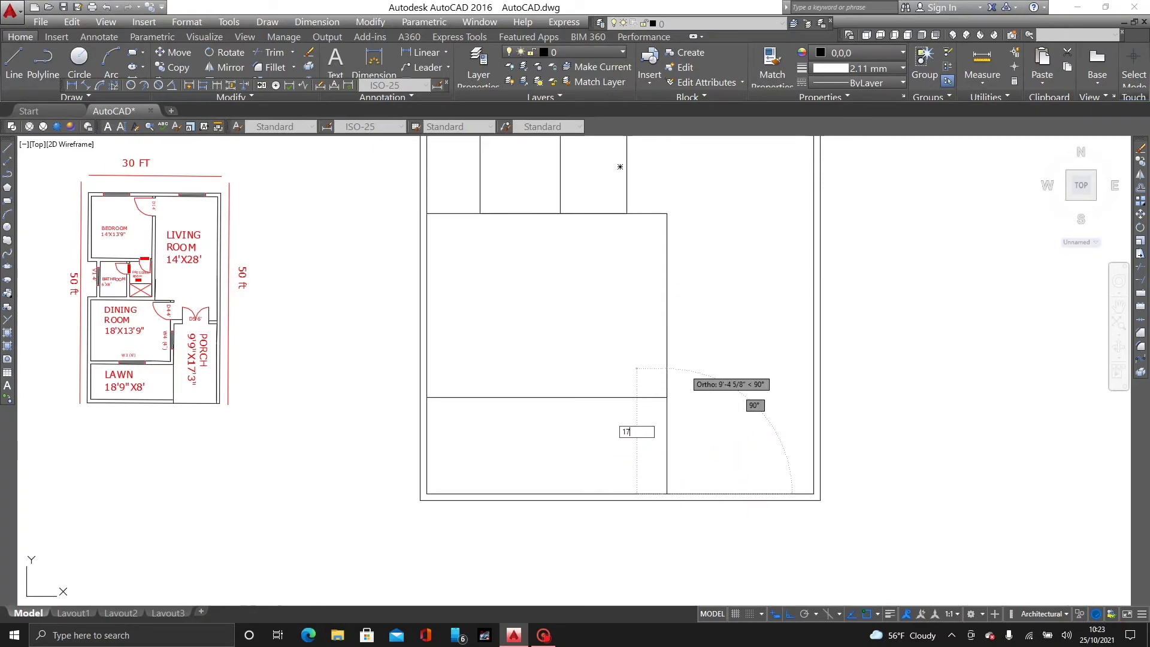
- Draw the porch outline 17'3" upward from the lawn's lower-right corner, then across to the right wall's inner face
{"action": "key", "text": "Return"}
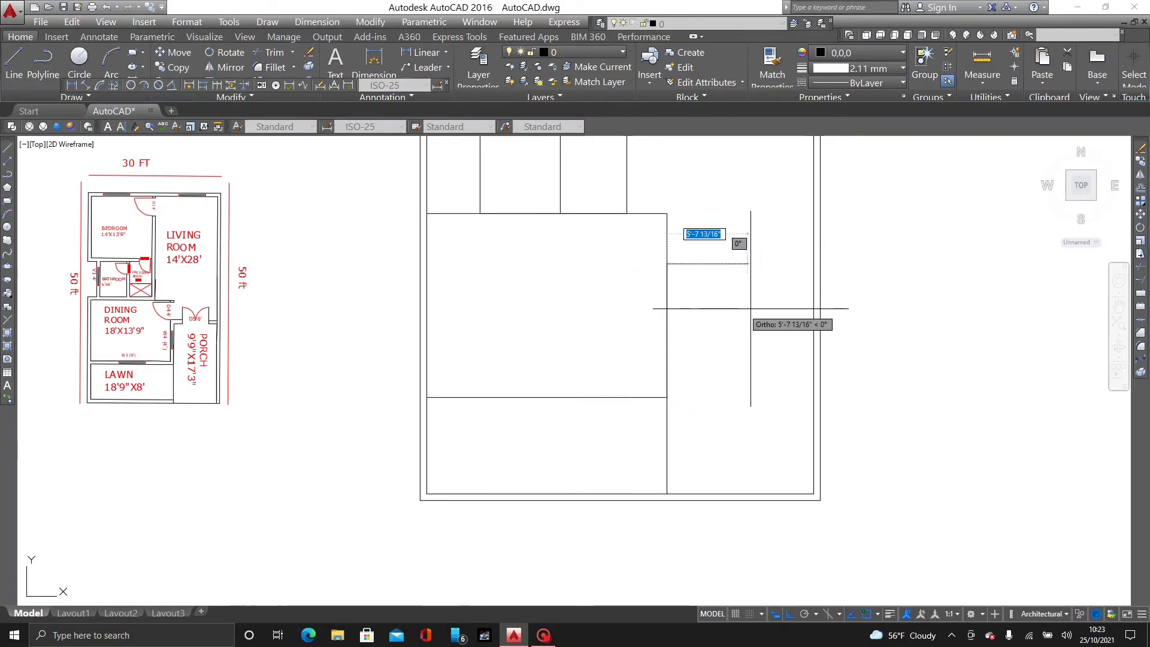
{"action": "middle_click_drag", "start_coordinate": [788, 308], "coordinate": [707, 460]}
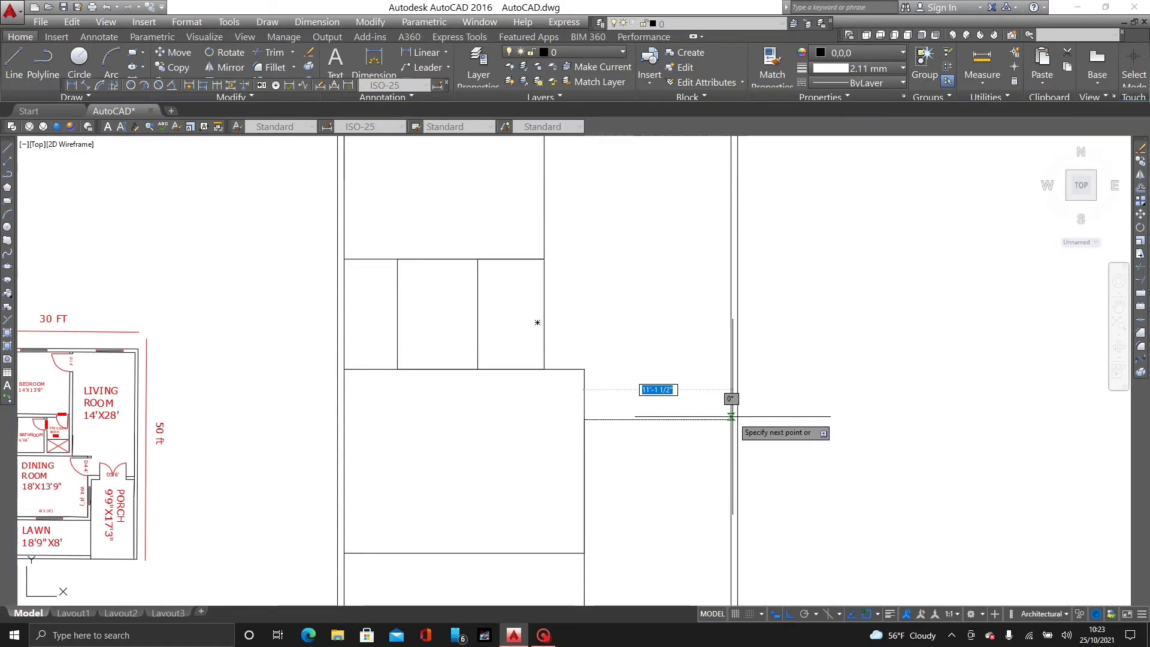
{"action": "left_click", "coordinate": [731, 415]}
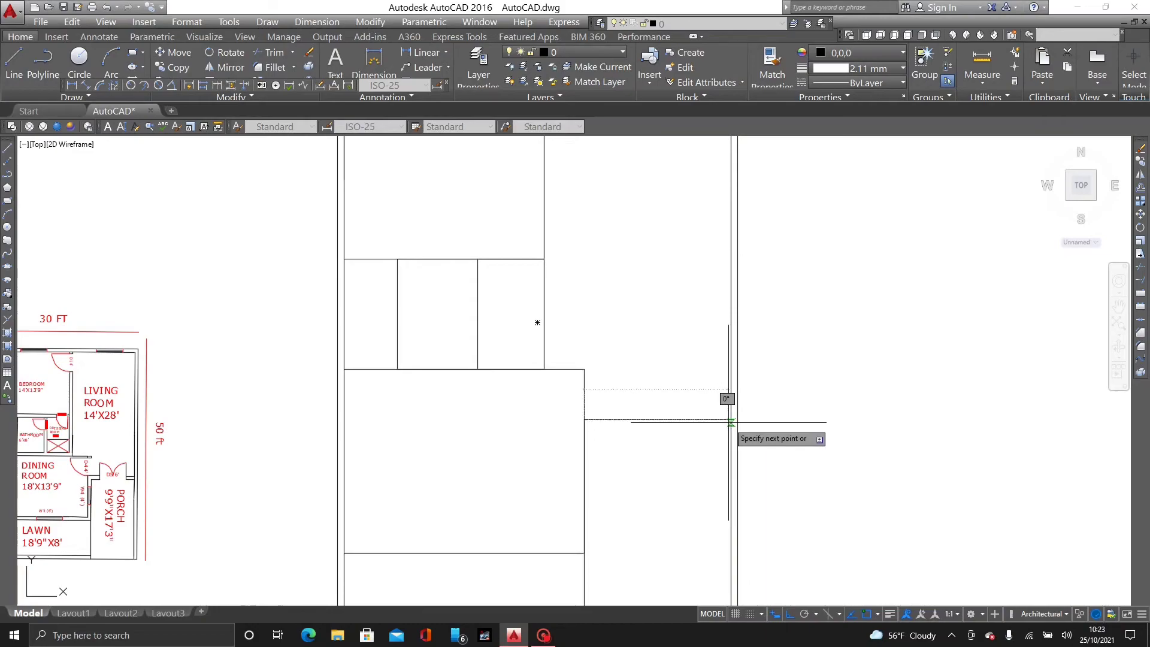
{"action": "scroll", "coordinate": [731, 415], "scroll_direction": "up", "scroll_amount": 5}
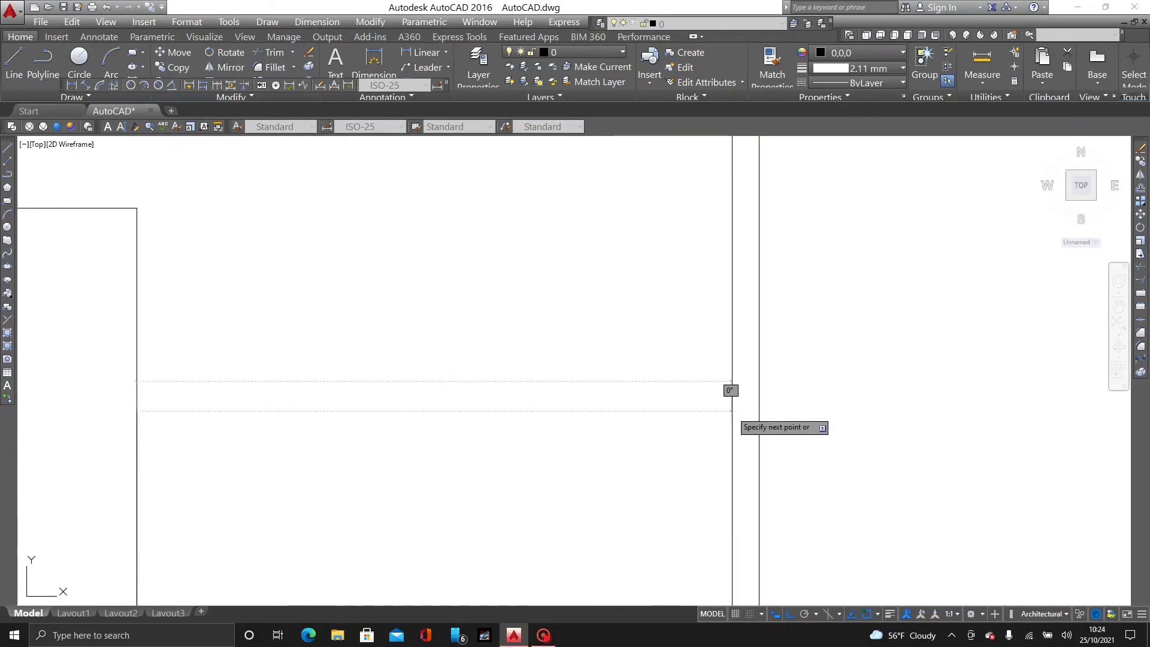
{"action": "key", "text": "Escape"}
{"action": "scroll", "coordinate": [731, 410], "scroll_direction": "down", "scroll_amount": 5}
{"action": "scroll", "coordinate": [818, 316], "scroll_direction": "down", "scroll_amount": 2}
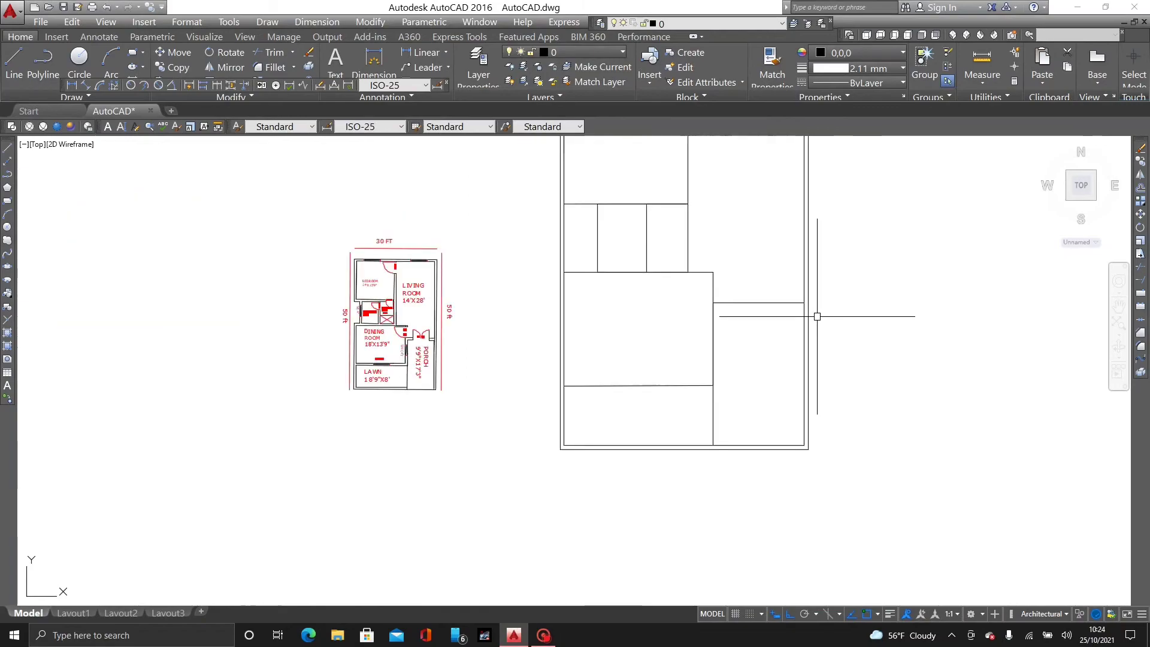
- Offset the wall line between the bedroom and living room rightward, keeping the stored offset distance
{"action": "scroll", "coordinate": [636, 412], "scroll_direction": "up", "scroll_amount": 2}
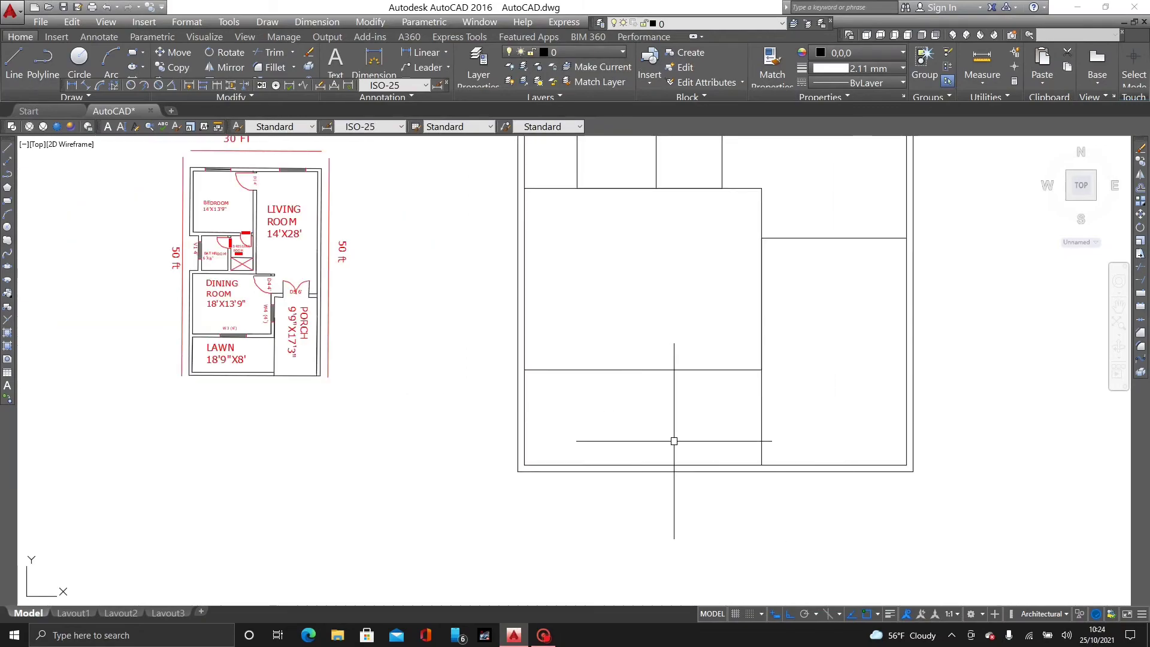
{"action": "scroll", "coordinate": [853, 365], "scroll_direction": "down", "scroll_amount": 2}
{"action": "middle_click_drag", "start_coordinate": [852, 364], "coordinate": [707, 500]}
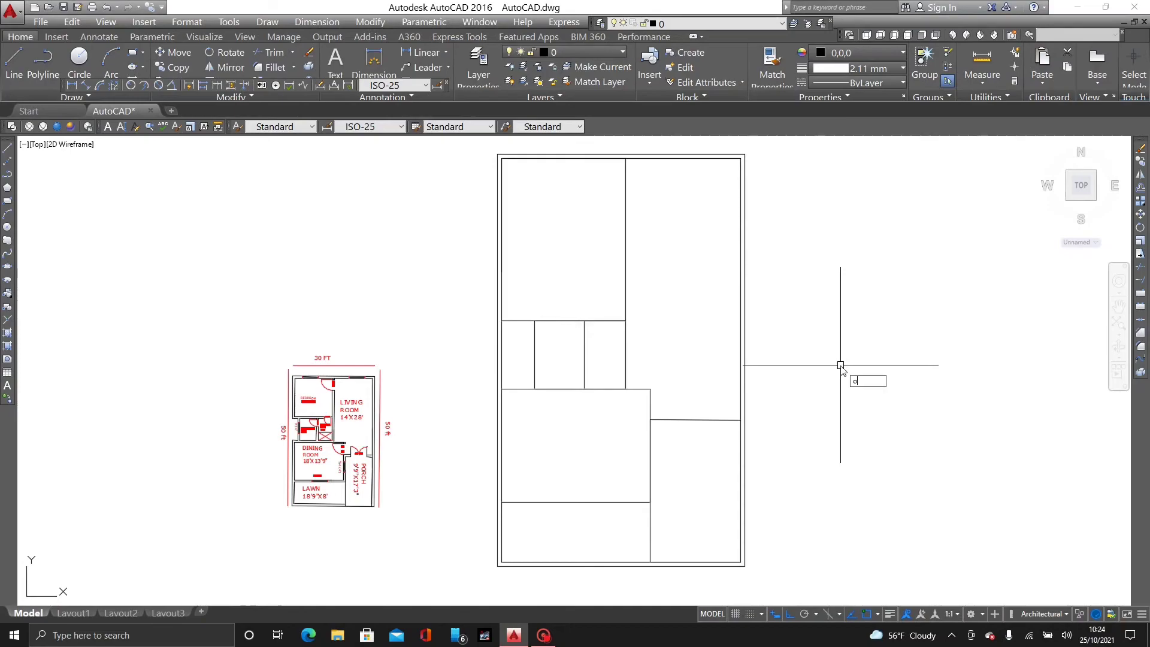
{"action": "key", "text": "Return"}
{"action": "key", "text": "Return"}
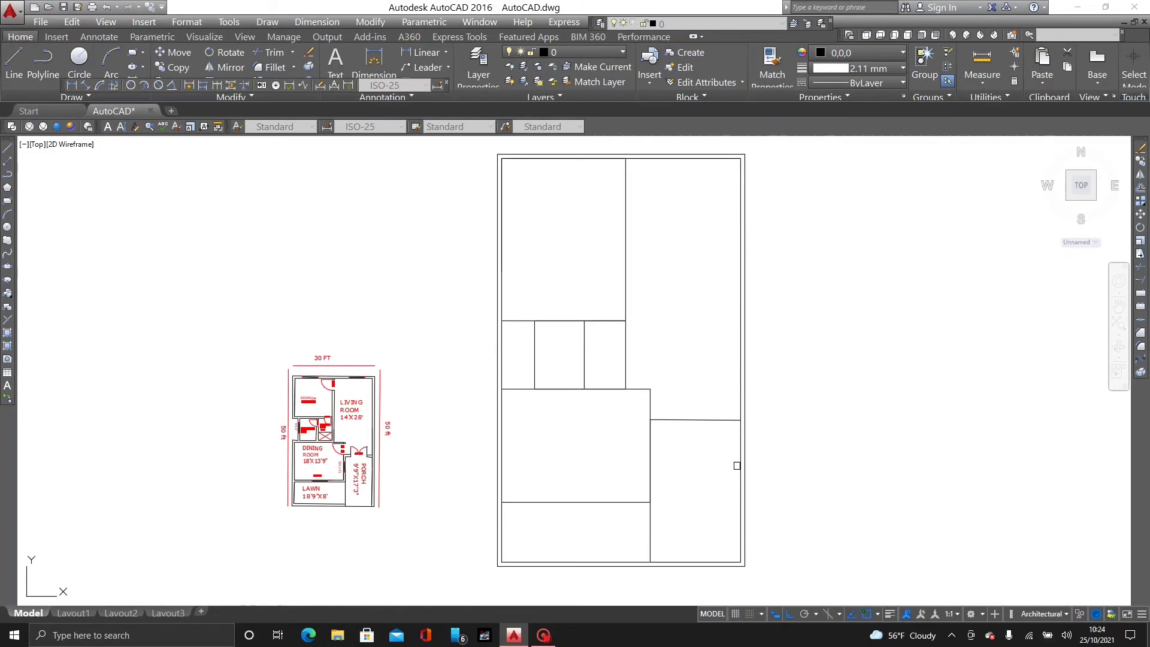
{"action": "left_click", "coordinate": [623, 255]}
{"action": "left_click", "coordinate": [641, 251]}
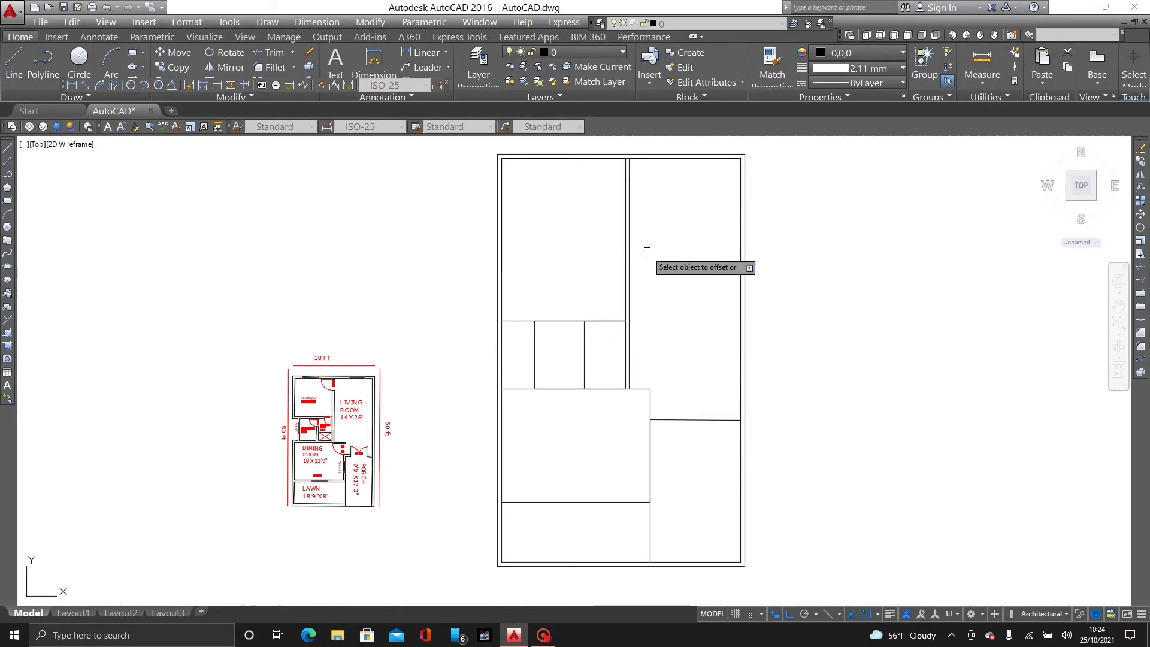
{"action": "left_click", "coordinate": [612, 321]}
{"action": "left_click", "coordinate": [604, 310]}
{"action": "key", "text": "ctrl+z"}
- Offset the three line segments along the bedroom's bottom edge downward to give that wall its thickness
{"action": "left_click", "coordinate": [618, 321]}
{"action": "left_click", "coordinate": [609, 339]}
{"action": "left_click", "coordinate": [558, 322]}
{"action": "left_click", "coordinate": [543, 336]}
{"action": "left_click", "coordinate": [512, 320]}
{"action": "left_click", "coordinate": [513, 337]}
- Offset the bathroom's left wall line and the line between the bathroom and dressing room leftward
{"action": "left_click", "coordinate": [532, 338]}
{"action": "left_click", "coordinate": [518, 343]}
{"action": "left_click", "coordinate": [584, 344]}
{"action": "left_click", "coordinate": [564, 355]}
- Offset the dining room's wall lines and the lawn's right line inward, and the porch's top line downward
{"action": "left_click", "coordinate": [651, 408]}
{"action": "left_click", "coordinate": [647, 409]}
{"action": "left_click", "coordinate": [721, 421]}
{"action": "left_click", "coordinate": [716, 435]}
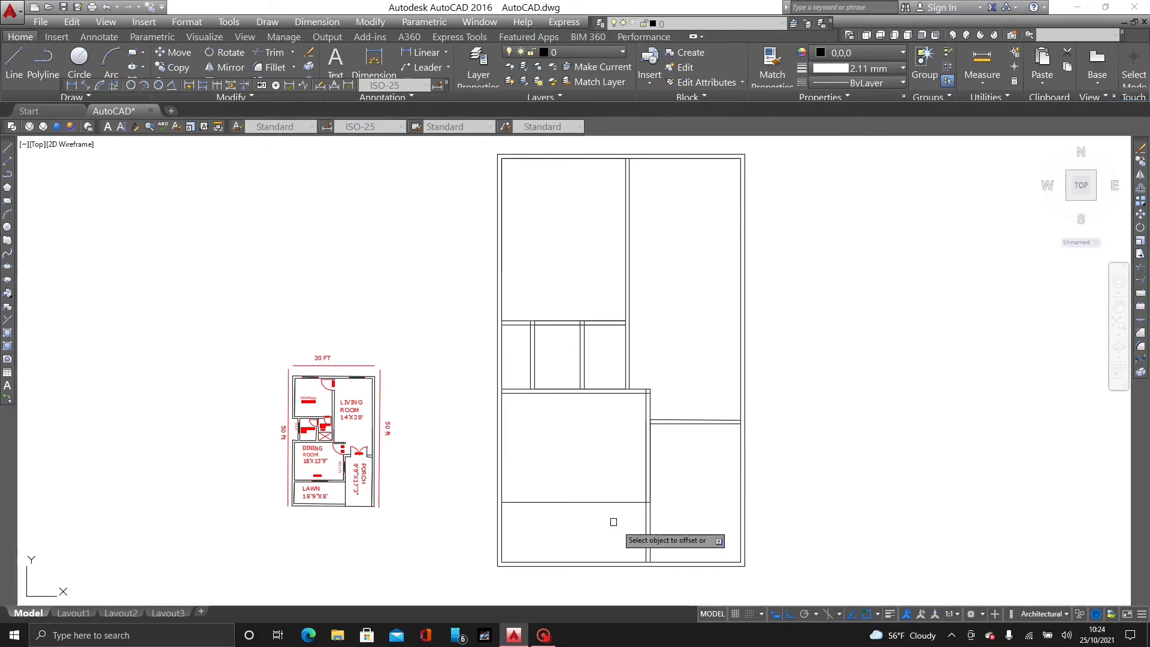
{"action": "left_click", "coordinate": [614, 503]}
{"action": "left_click", "coordinate": [629, 488]}
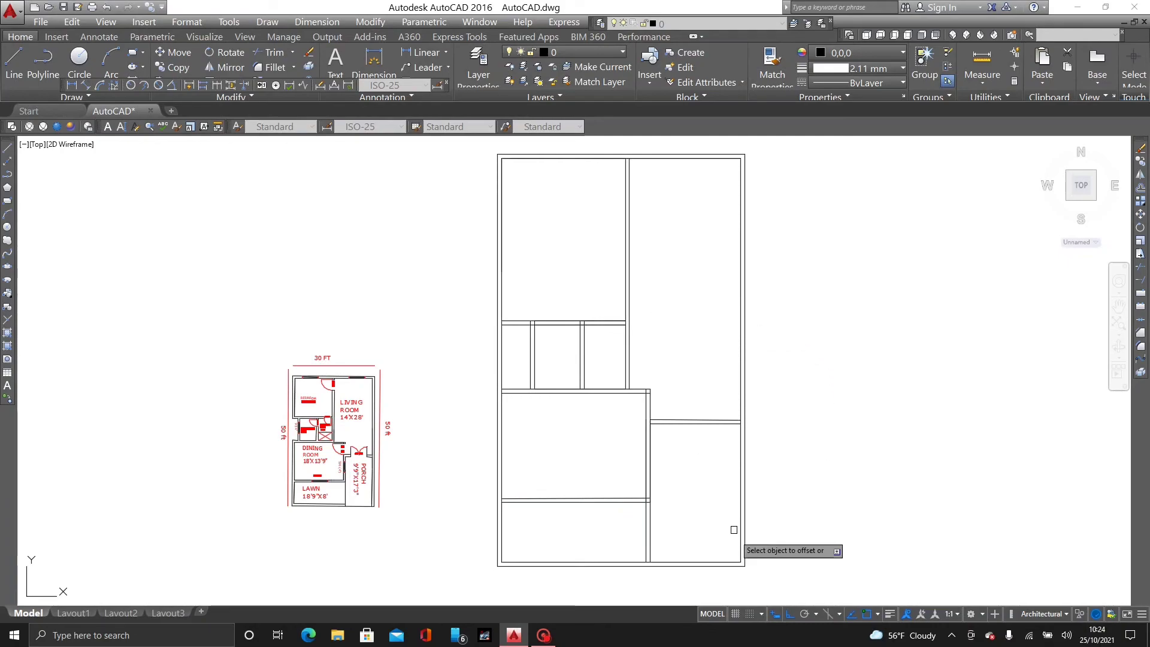
{"action": "scroll", "coordinate": [649, 456], "scroll_direction": "down", "scroll_amount": 4}
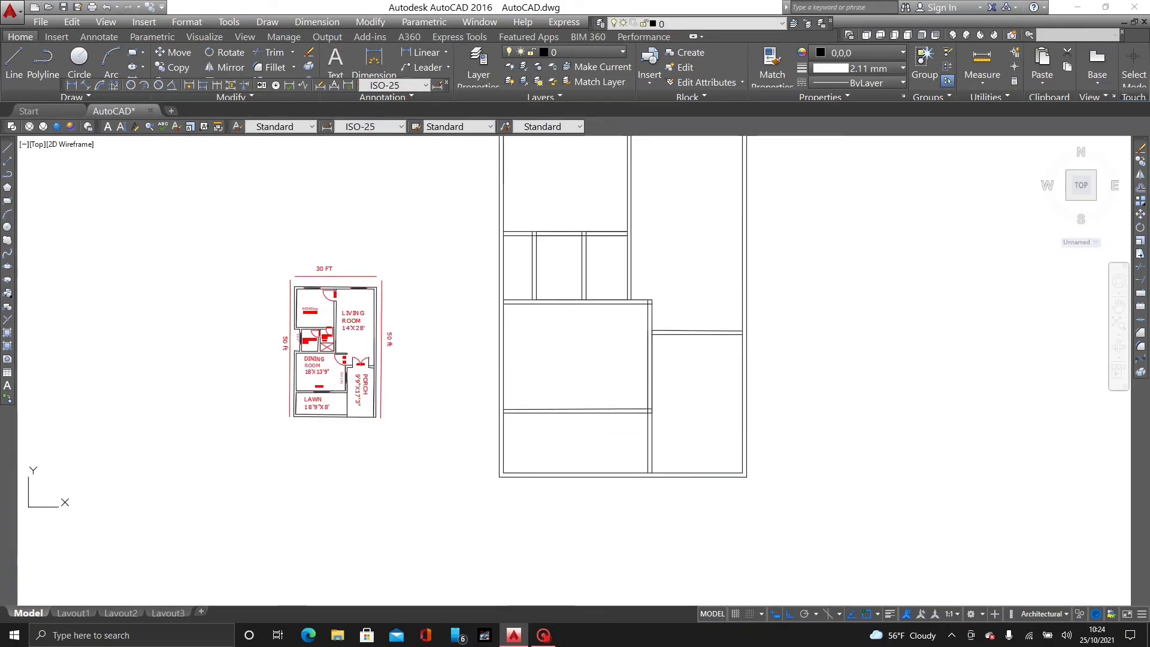
{"action": "scroll", "coordinate": [488, 329], "scroll_direction": "up", "scroll_amount": 4}
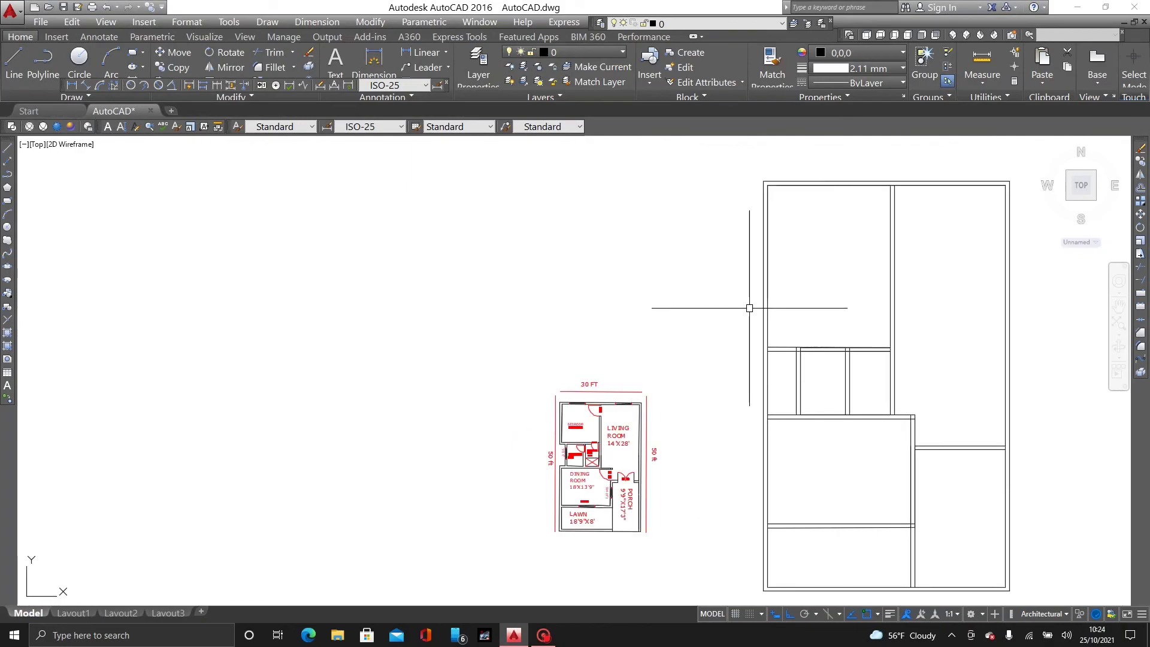
{"action": "middle_click_drag", "start_coordinate": [747, 308], "coordinate": [585, 283]}
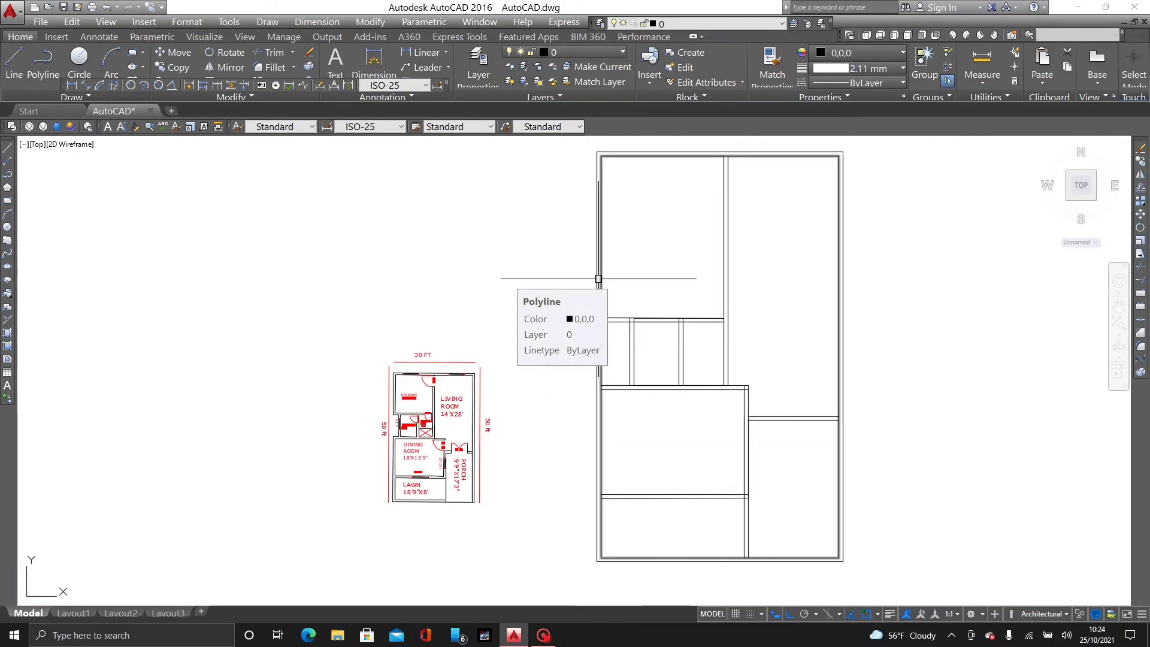